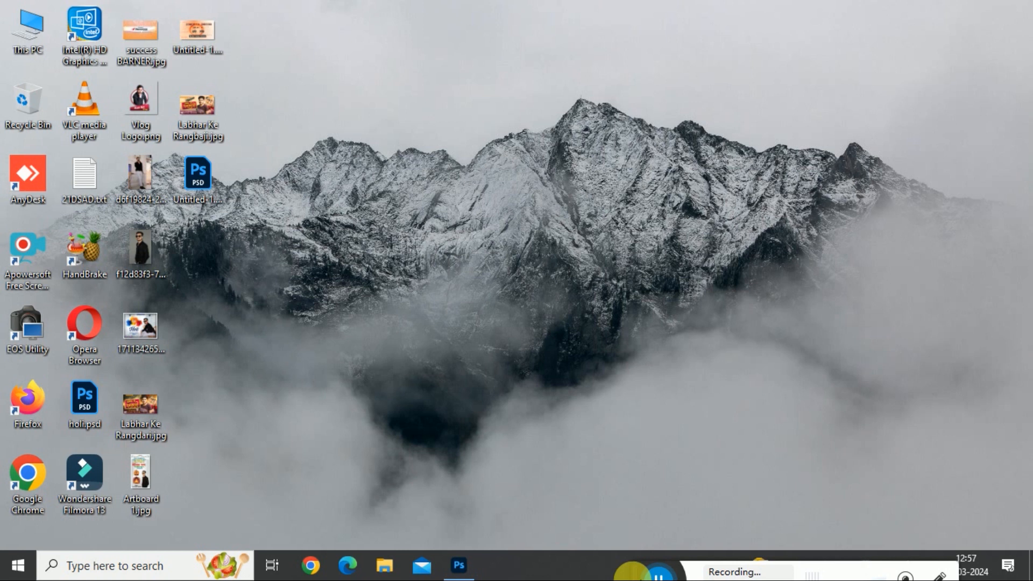
# Step: Switch to Photoshop and create a new document 5 by 5 inches at 150 pixels/inch
pyautogui.click(456, 571)
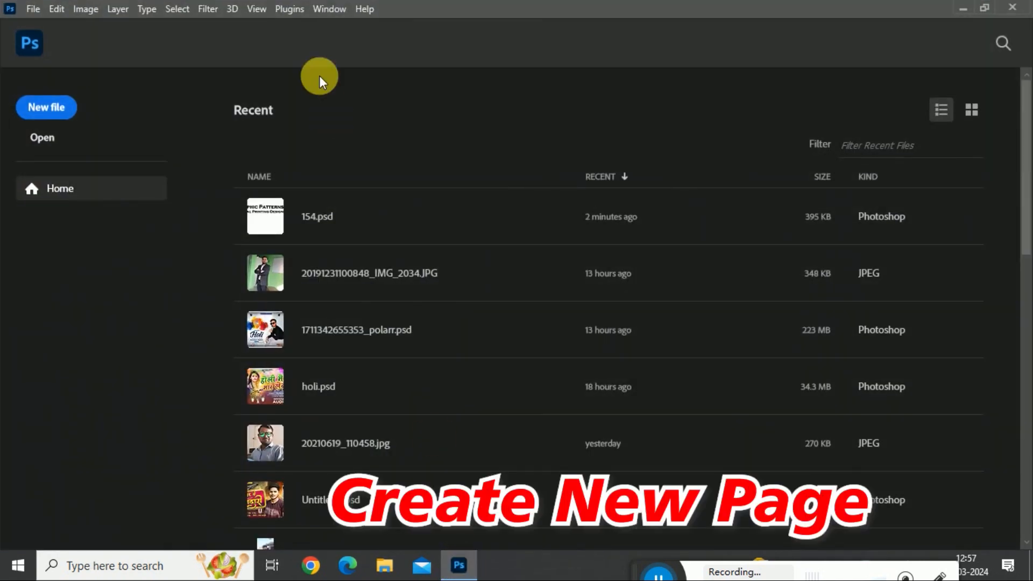
pyautogui.click(44, 121)
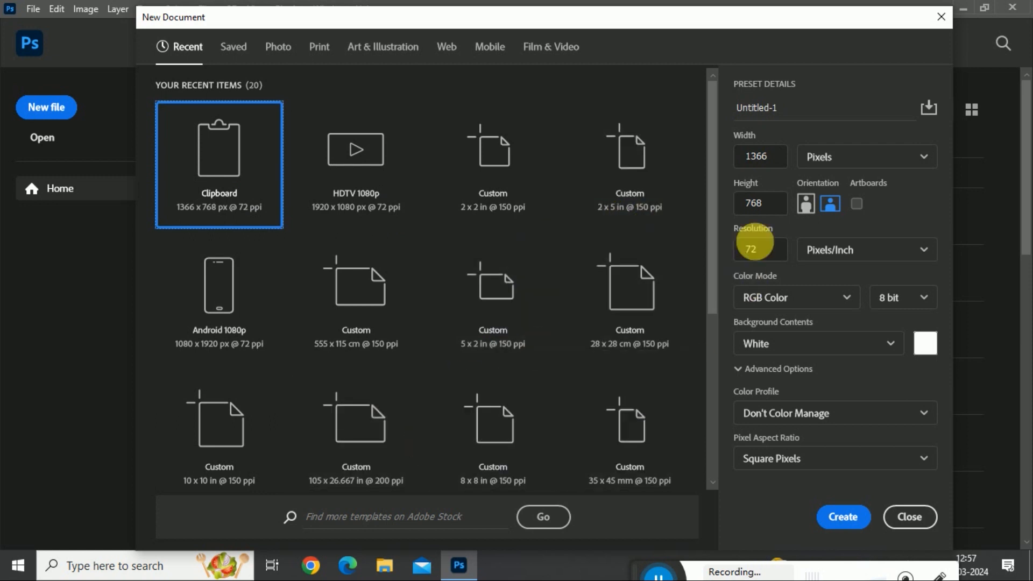
pyautogui.click(820, 157)
pyautogui.click(831, 213)
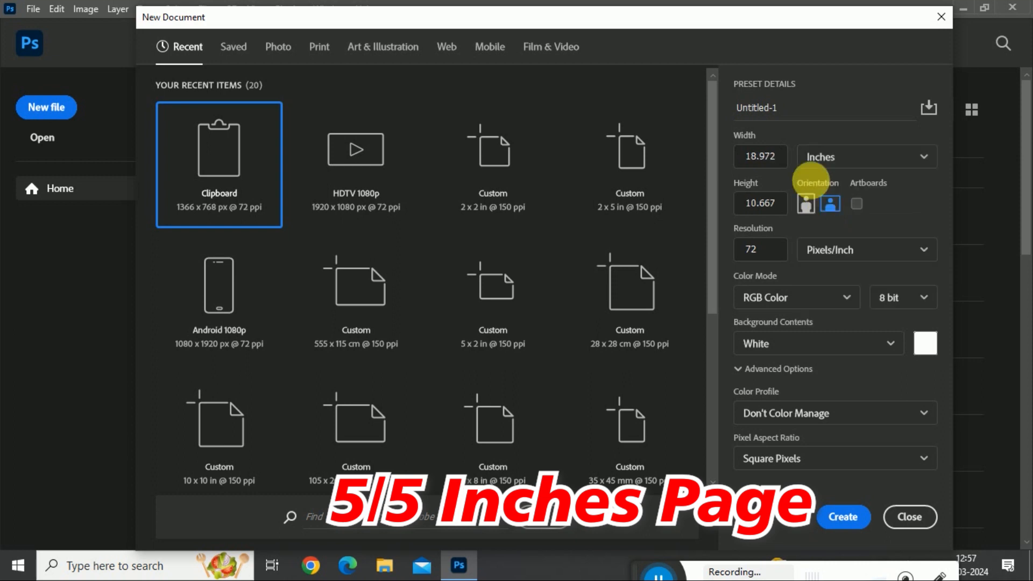
pyautogui.moveTo(793, 157); pyautogui.dragTo(706, 154)
pyautogui.write('5')
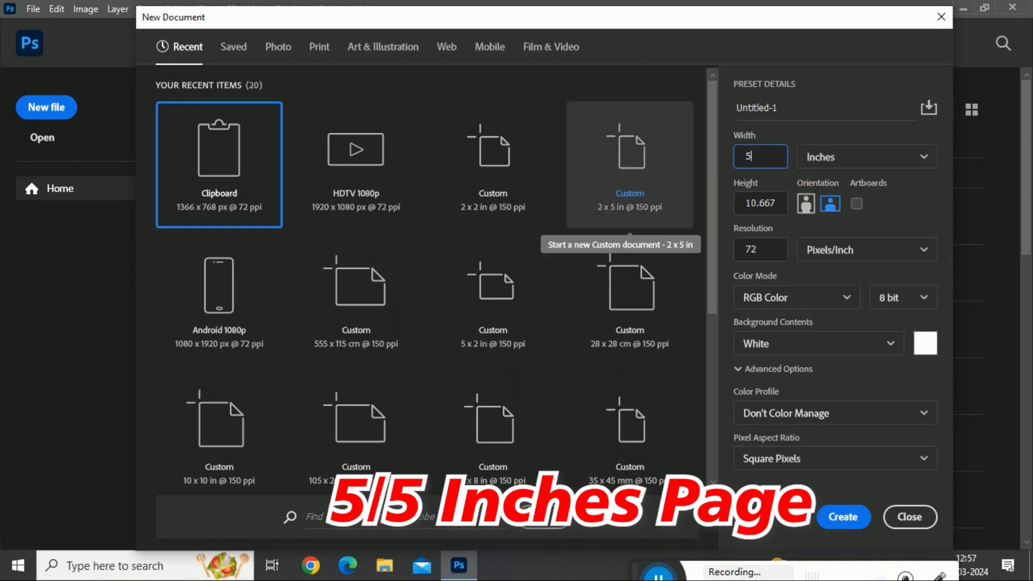
pyautogui.press('Tab')
pyautogui.write('5')
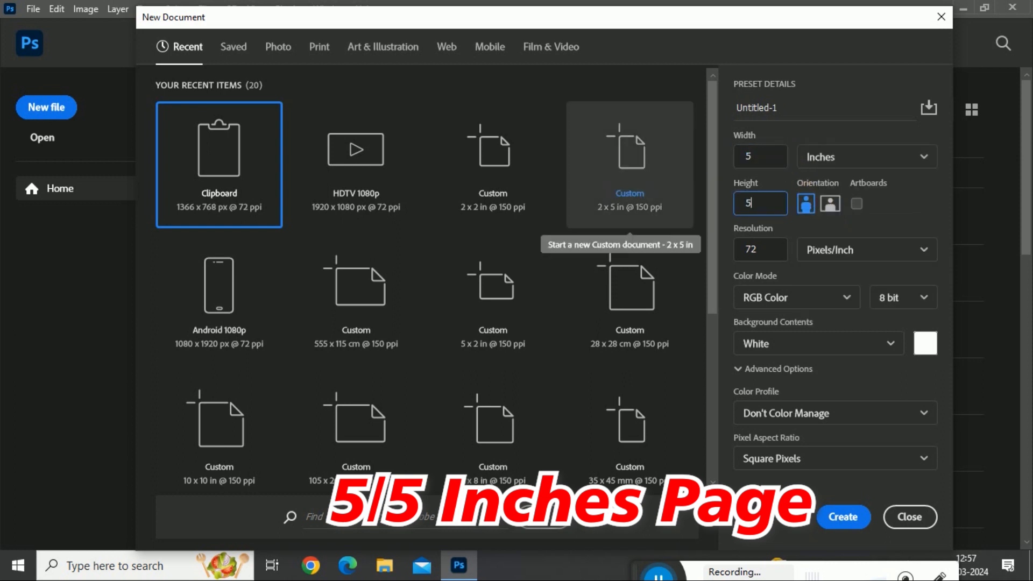
pyautogui.press('Tab')
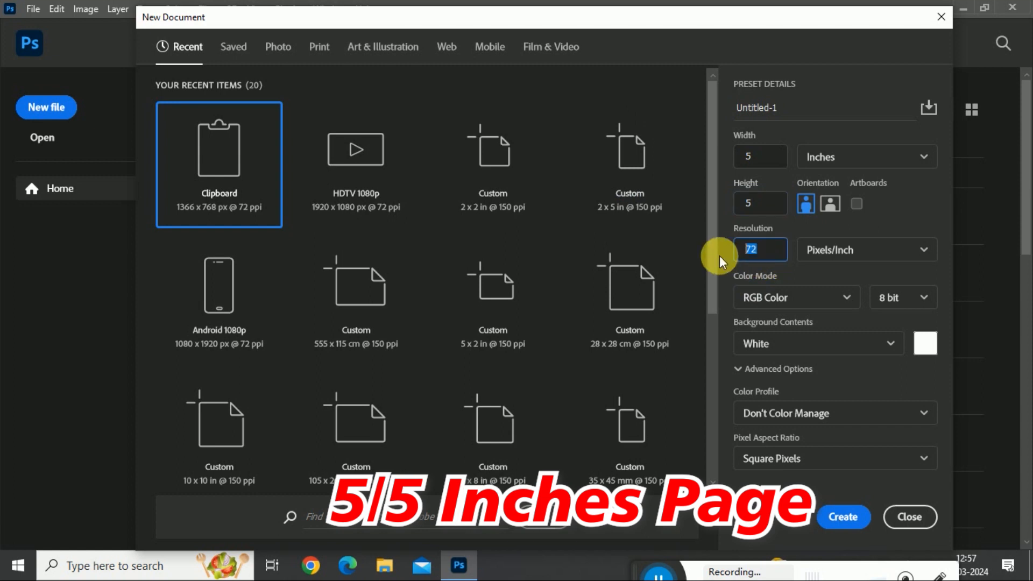
pyautogui.write('150')
pyautogui.press('Return')
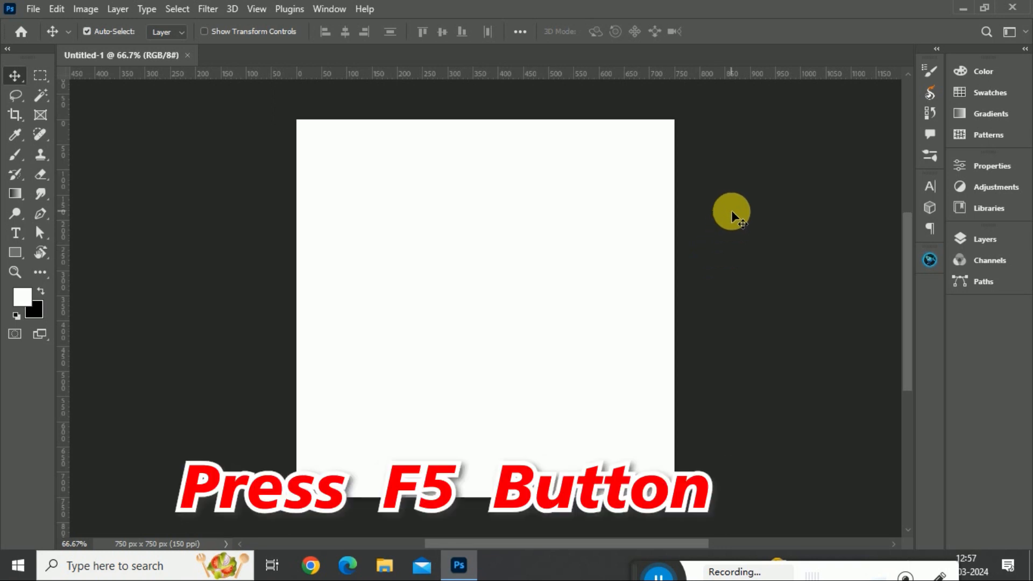
# Step: Activate the Brush tool and look through the available brush tips in the brush settings
pyautogui.press('F5')
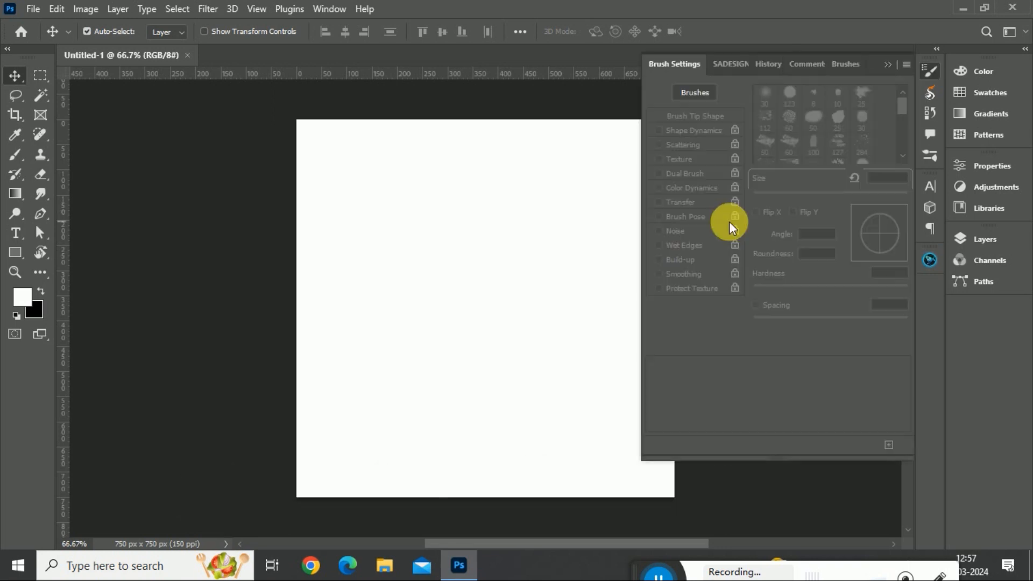
pyautogui.click(14, 156)
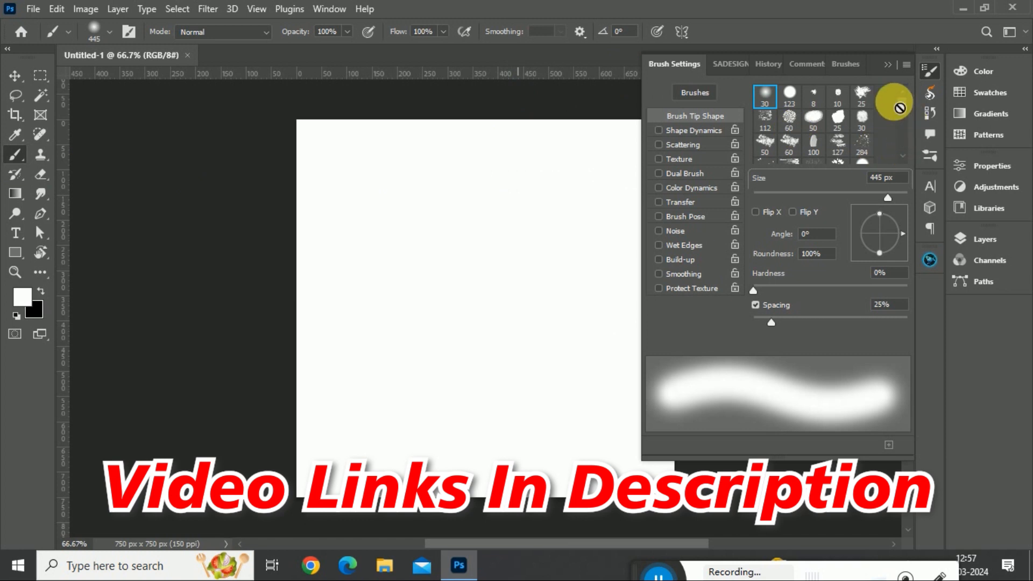
pyautogui.moveTo(904, 103); pyautogui.dragTo(904, 133)
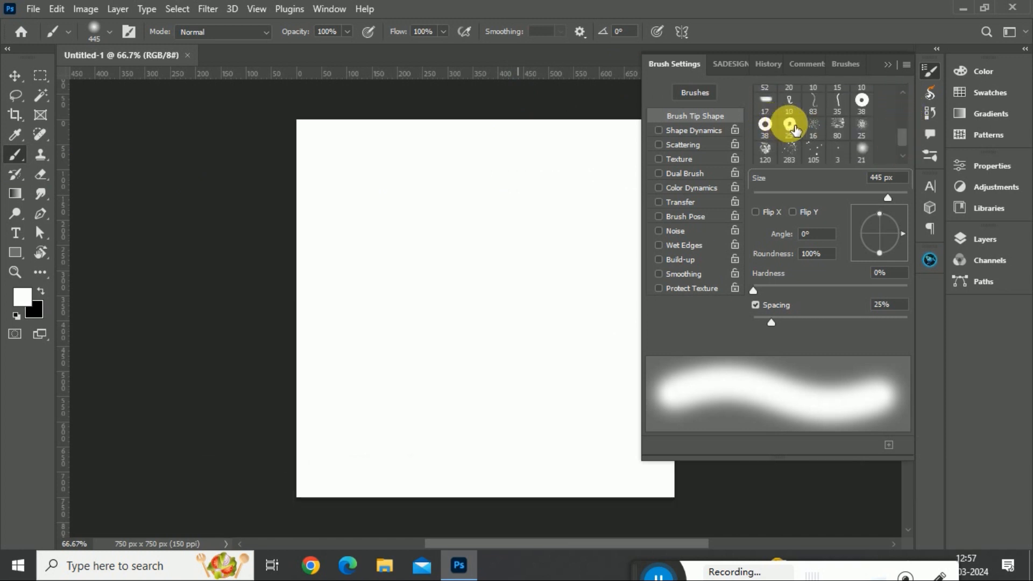
pyautogui.moveTo(903, 137)
pyautogui.mouseDown()
pyautogui.moveTo(906, 116)
pyautogui.moveTo(906, 148)
pyautogui.mouseUp()
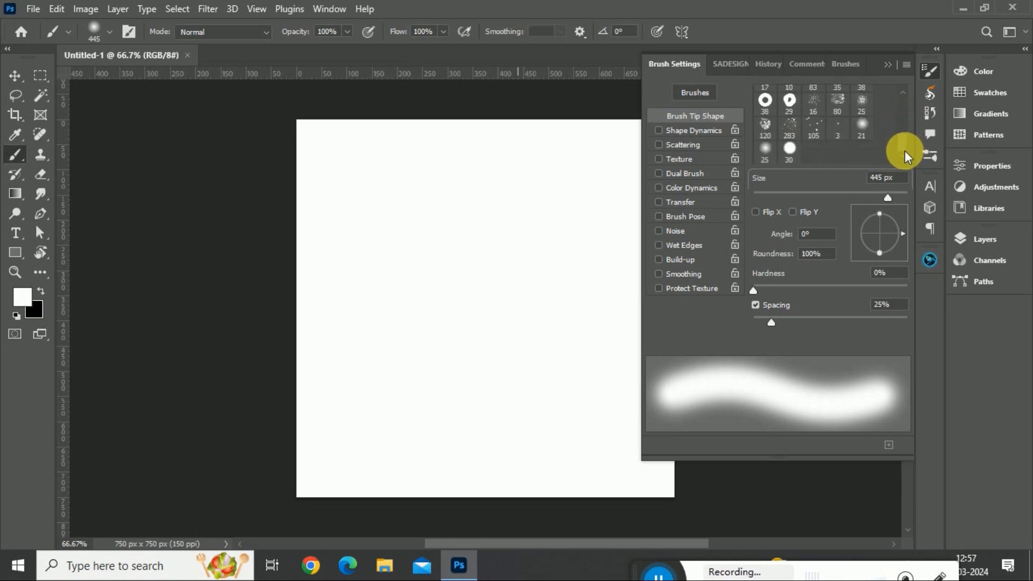
pyautogui.click(889, 66)
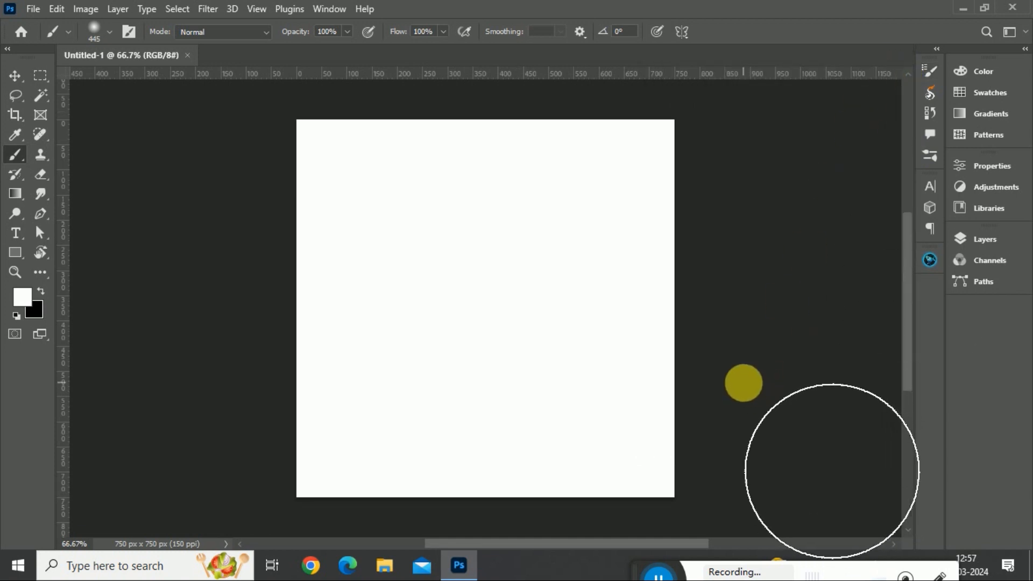
# Step: Add an empty layer above the background and fill the Background layer with dark purple #2d0040
pyautogui.click(988, 239)
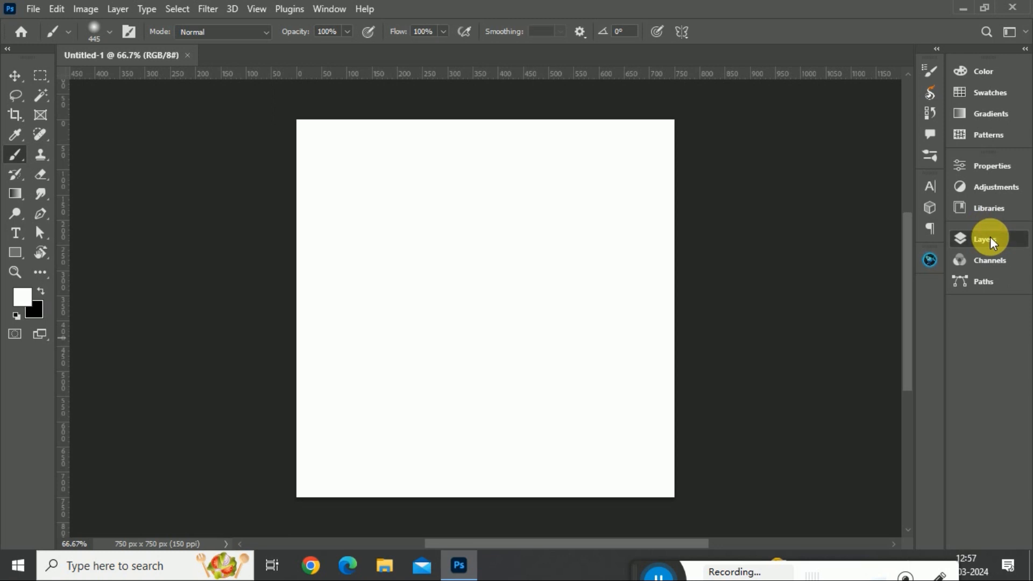
pyautogui.click(899, 529)
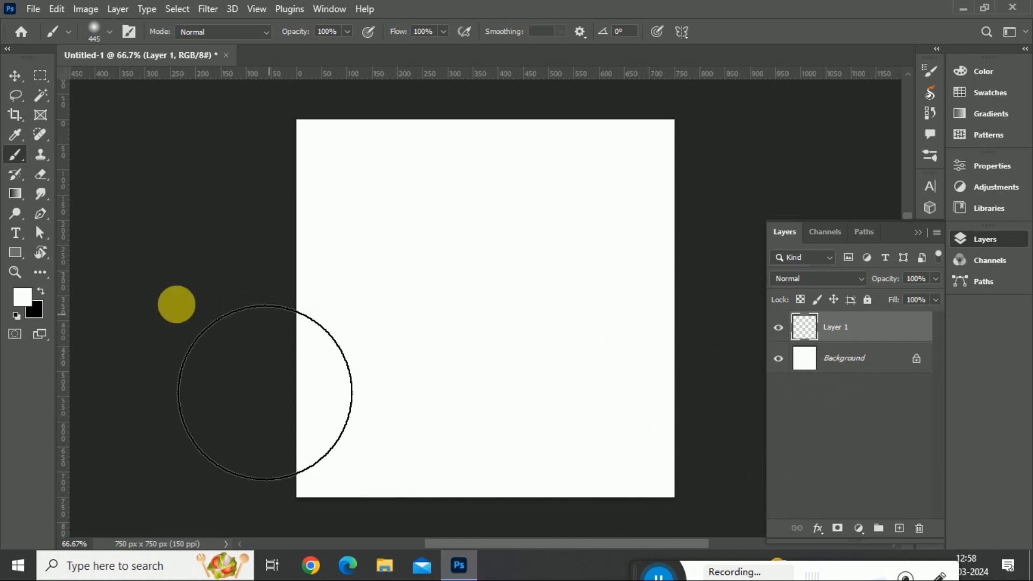
pyautogui.click(22, 296)
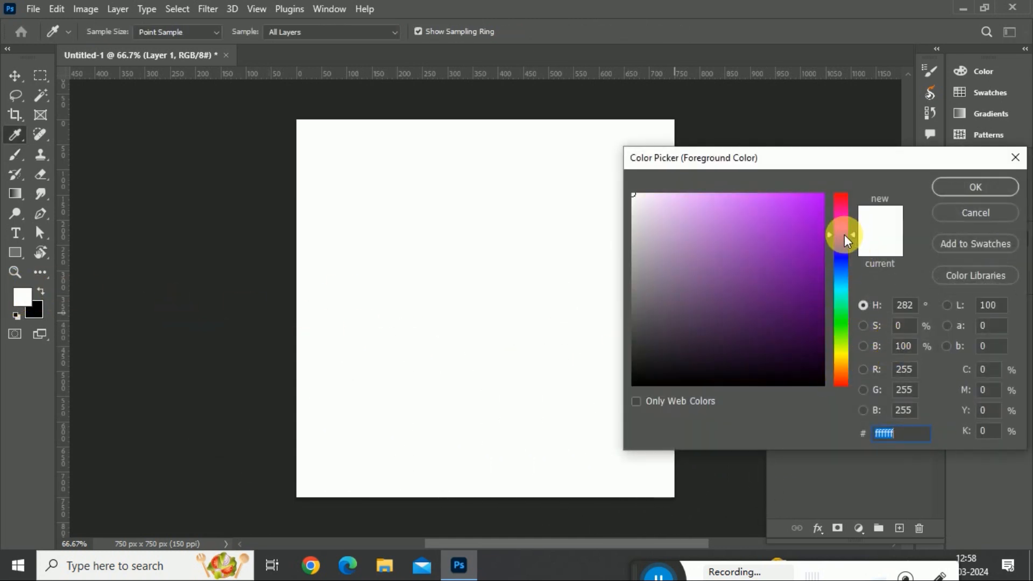
pyautogui.moveTo(825, 329)
pyautogui.mouseDown()
pyautogui.moveTo(826, 319)
pyautogui.moveTo(839, 340)
pyautogui.mouseUp()
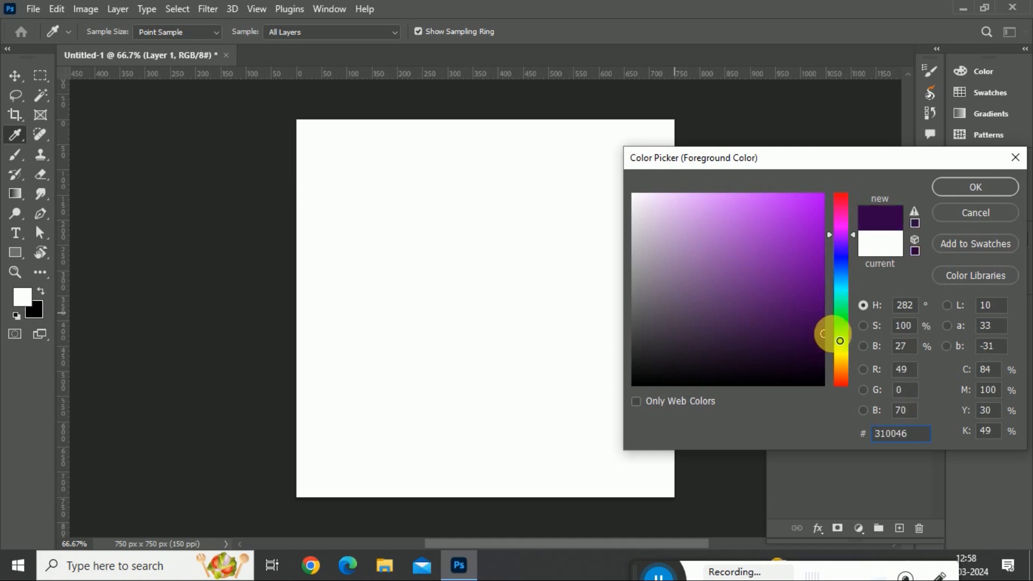
pyautogui.click(979, 187)
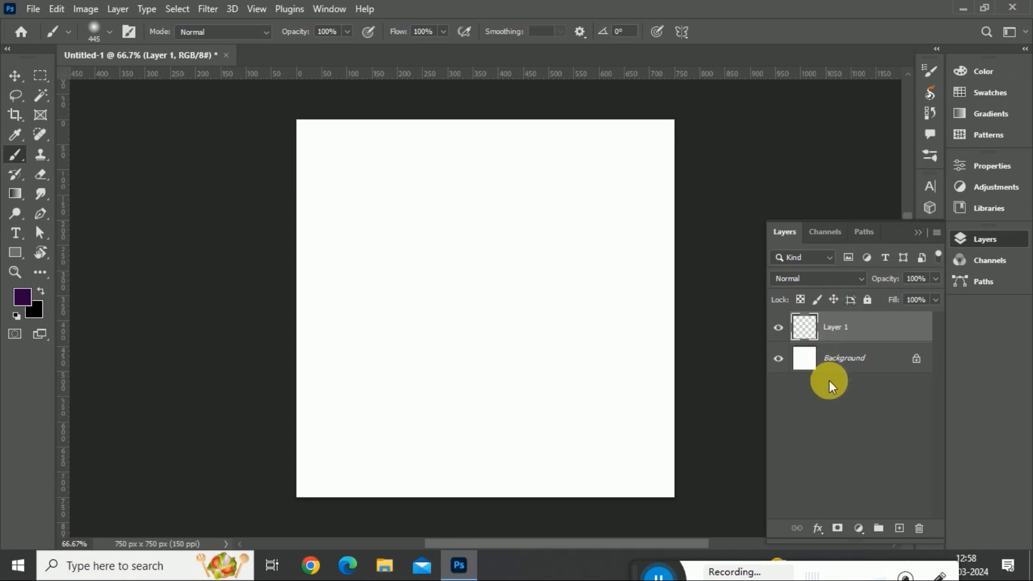
pyautogui.click(847, 361)
pyautogui.hotkey('alt', 'BackSpace')
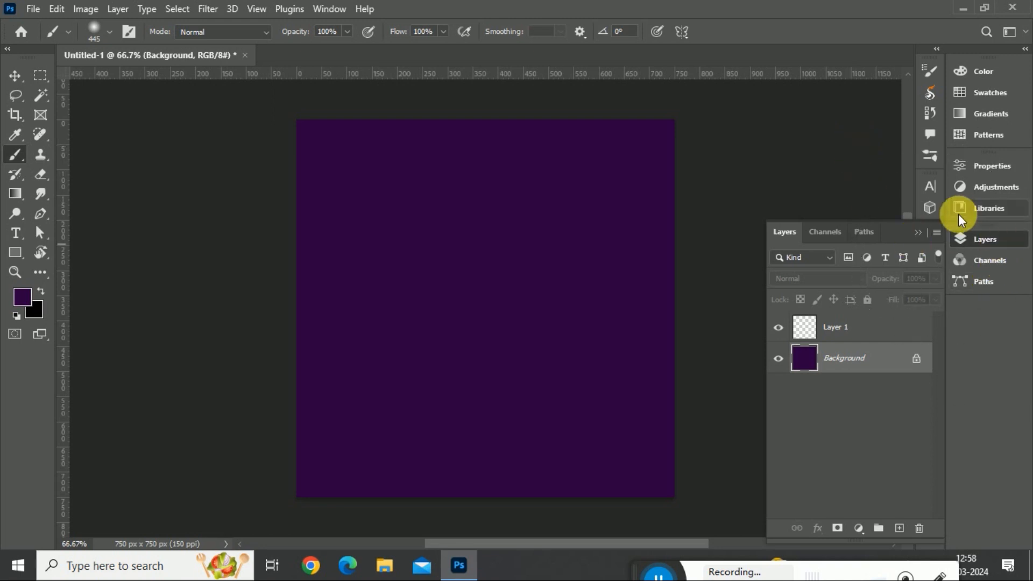
# Step: Choose the irregular ring-shaped brush tip, increase its spacing, and enlarge the brush to 90 px
pyautogui.press('F5')
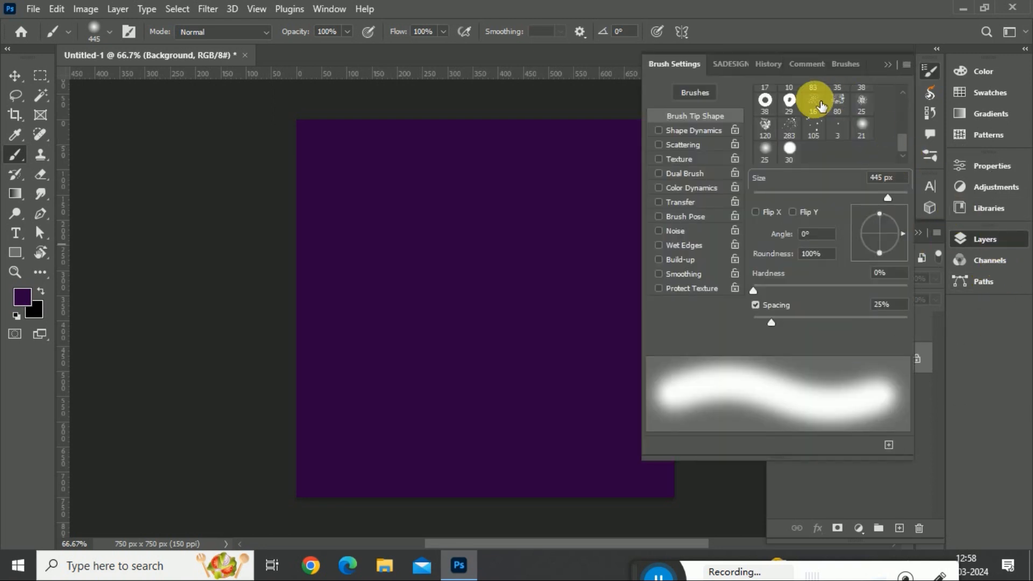
pyautogui.click(798, 108)
pyautogui.moveTo(771, 322)
pyautogui.mouseDown()
pyautogui.moveTo(760, 323)
pyautogui.moveTo(835, 322)
pyautogui.mouseUp()
pyautogui.click(887, 64)
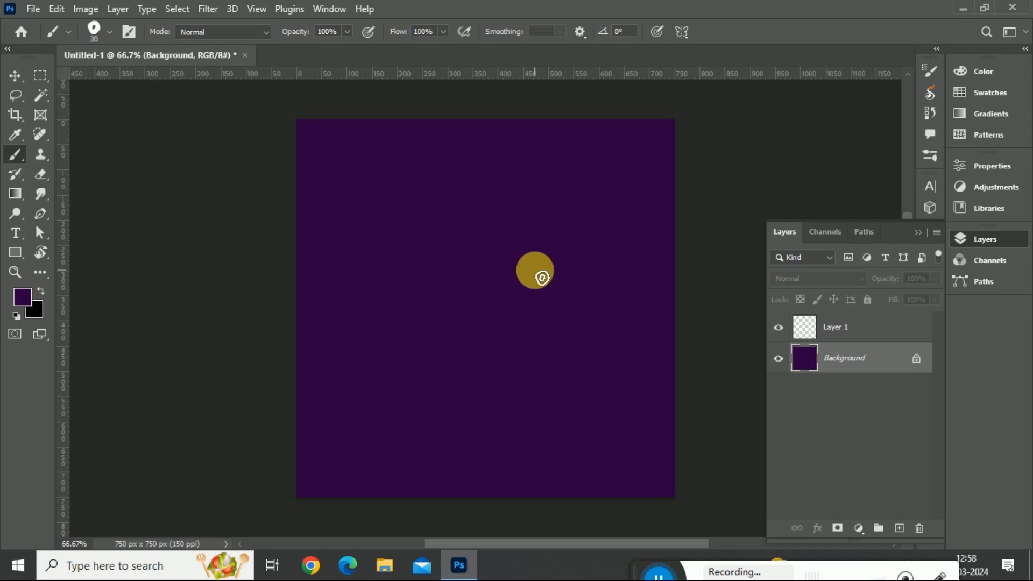
pyautogui.press(']')
pyautogui.press(']')
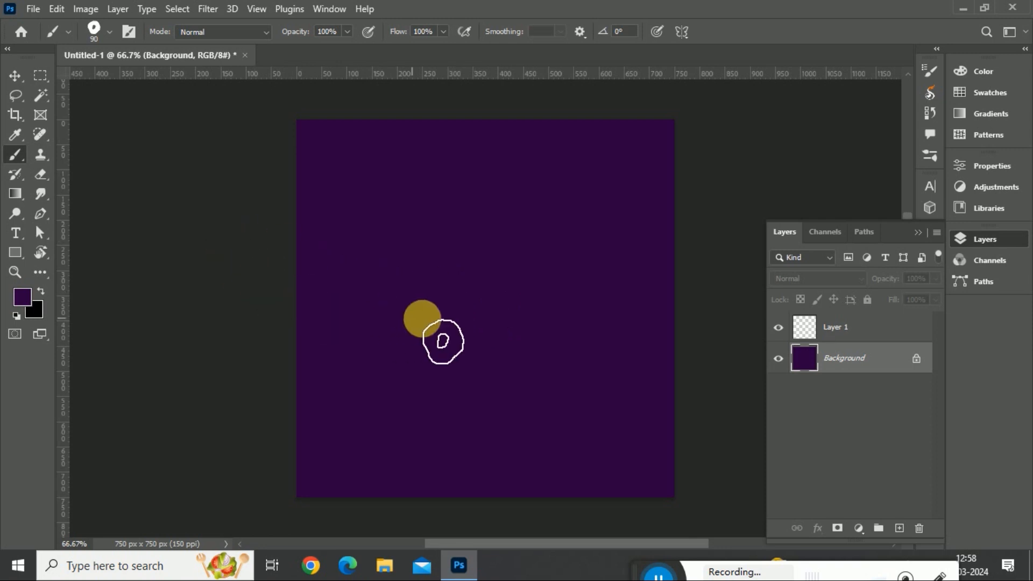
# Step: Set the foreground colour to white and stamp a single ring near the middle of Layer 1
pyautogui.click(891, 319)
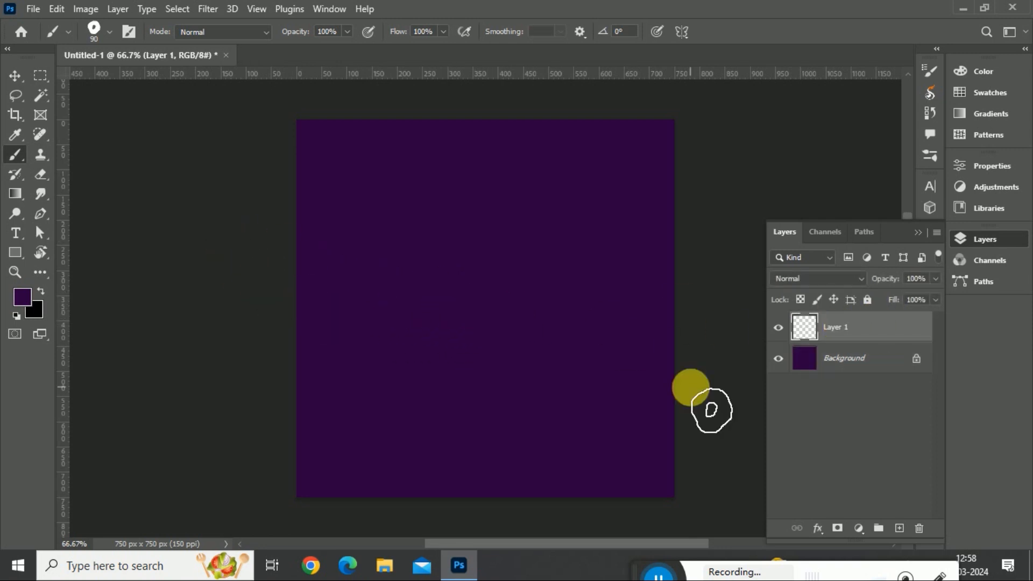
pyautogui.click(22, 297)
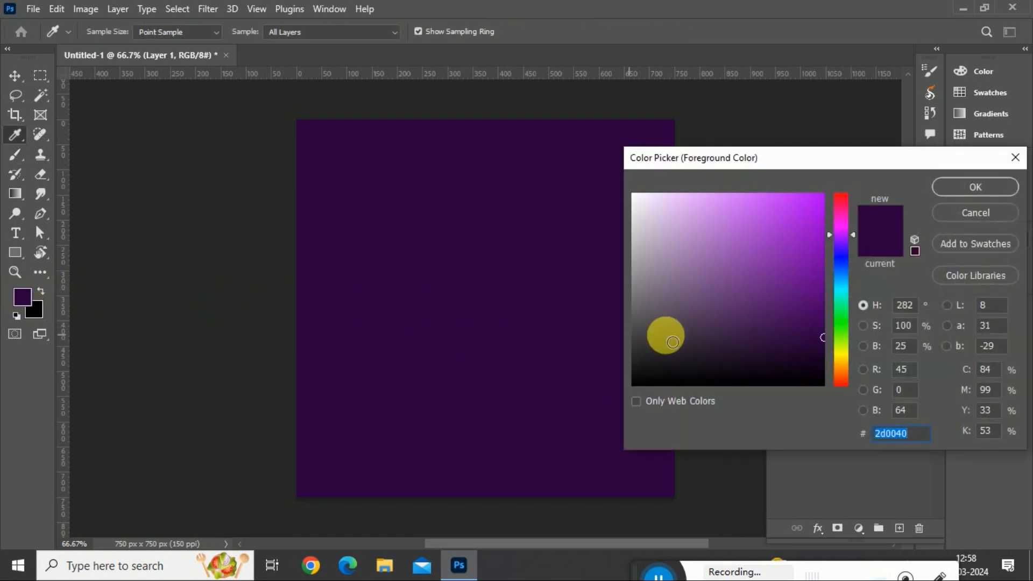
pyautogui.moveTo(664, 334); pyautogui.dragTo(486, 97)
pyautogui.click(992, 190)
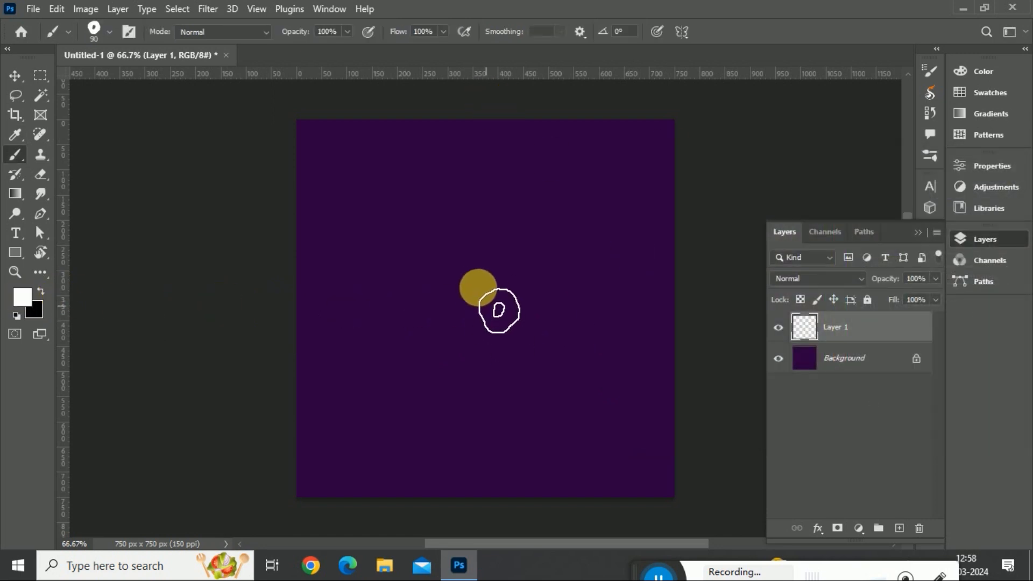
pyautogui.click(472, 296)
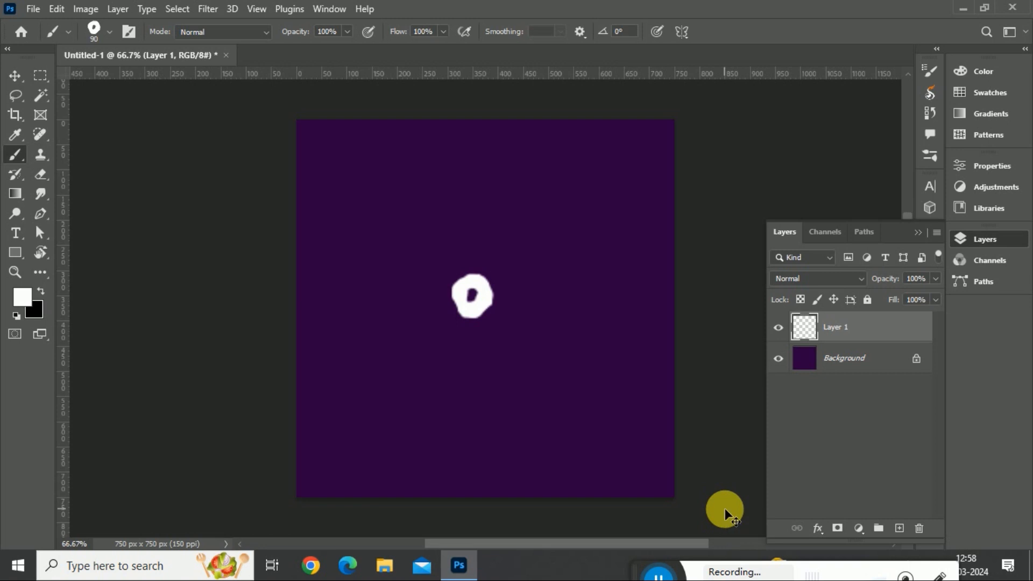
pyautogui.hotkey('ctrl', 'z')
pyautogui.click(479, 305)
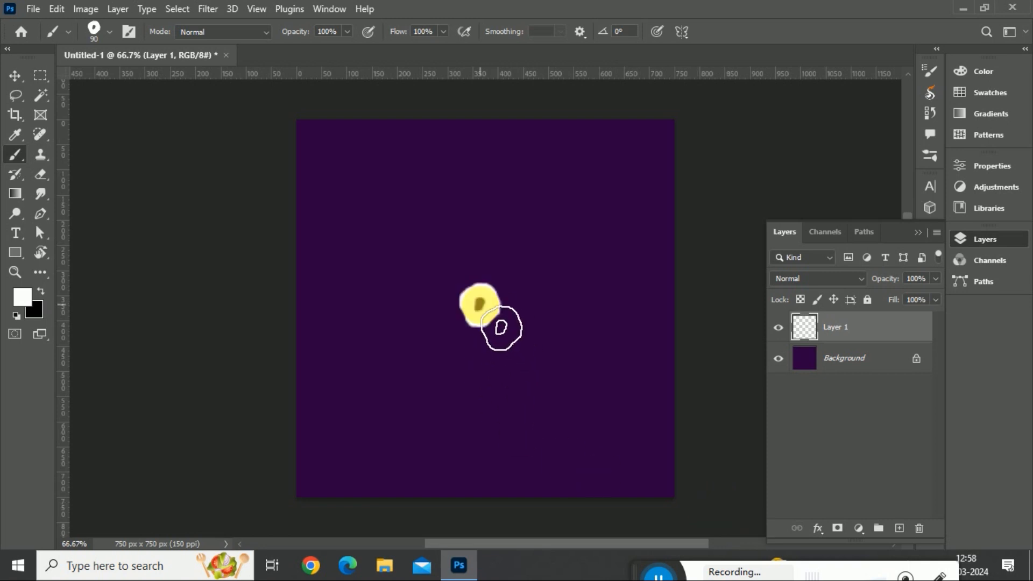
pyautogui.click(843, 461)
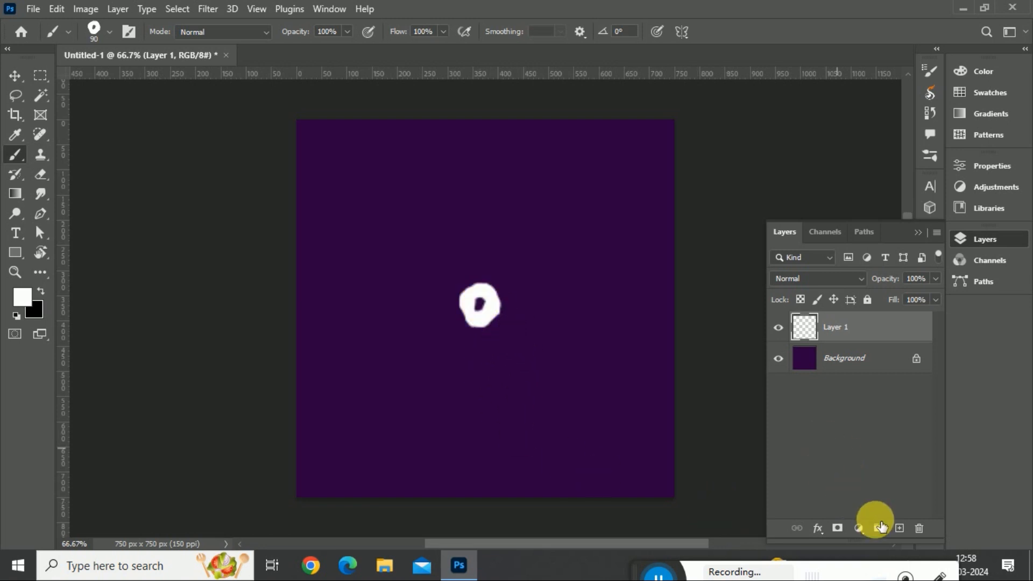
# Step: Align the white ring to the horizontal and vertical centre of the whole canvas, and clear the selection
pyautogui.hotkey('ctrl', 't')
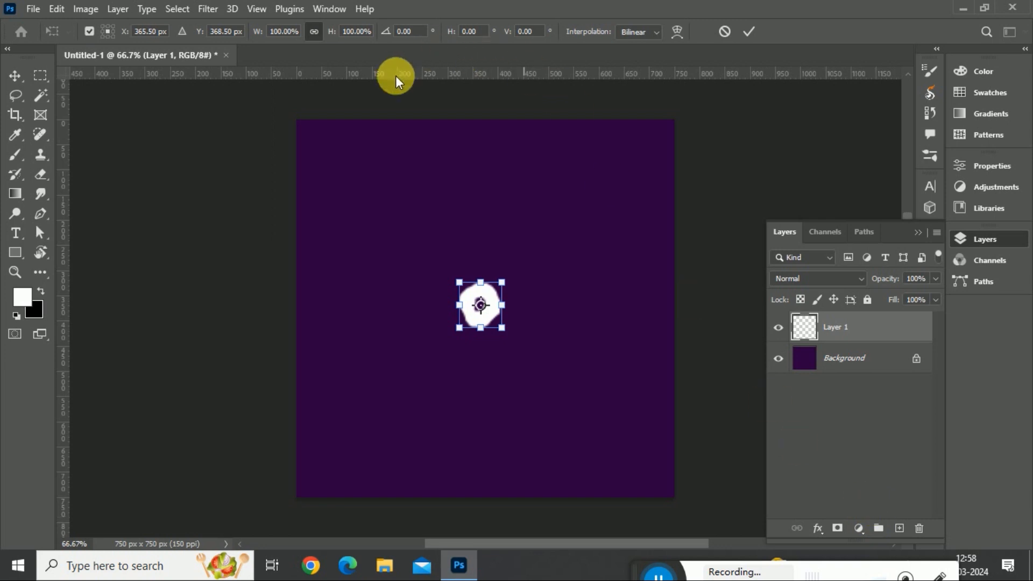
pyautogui.press('Return')
pyautogui.press('b')
pyautogui.hotkey('ctrl', 'a')
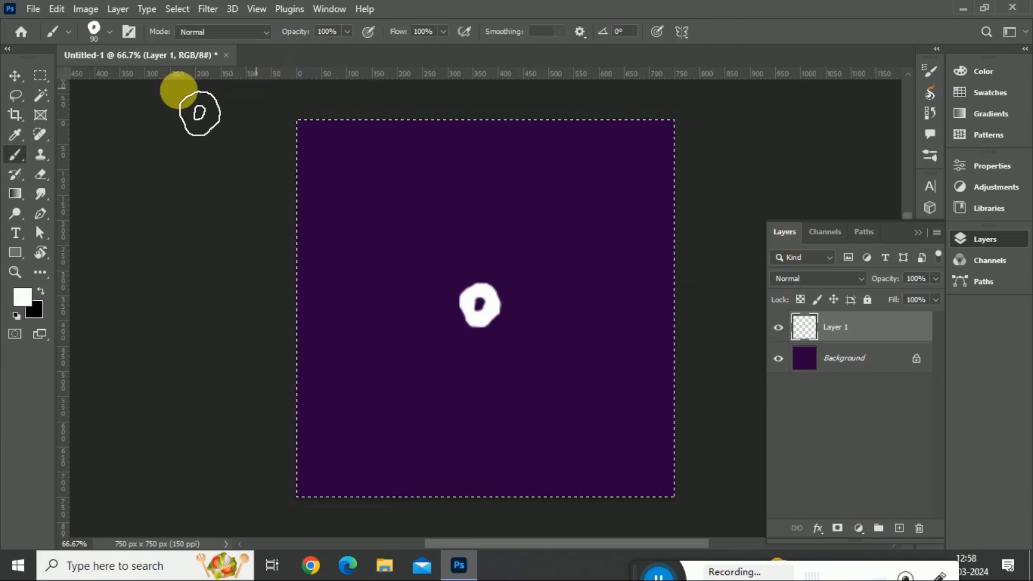
pyautogui.click(15, 78)
pyautogui.click(345, 31)
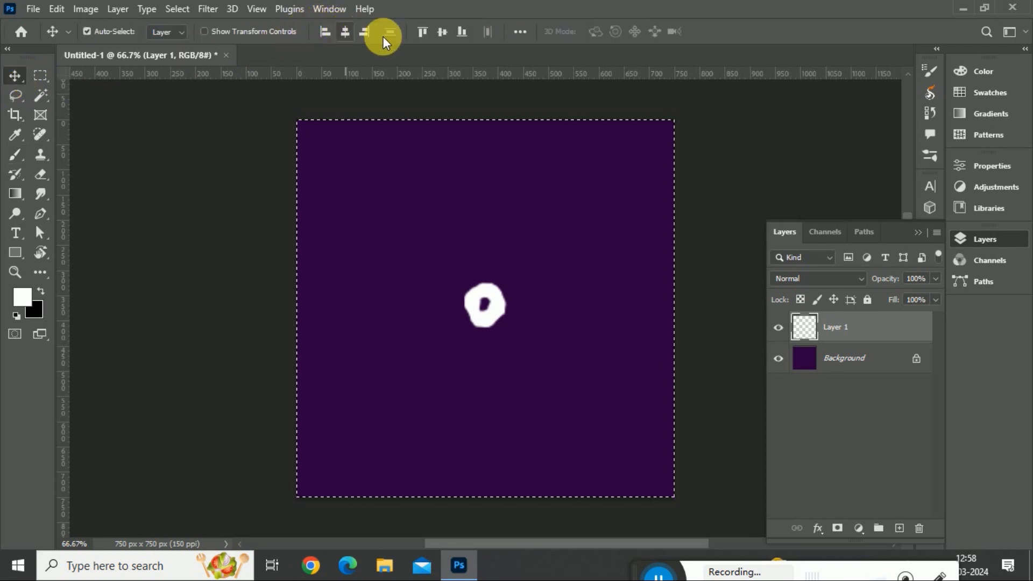
pyautogui.click(442, 31)
pyautogui.press('ctrl')
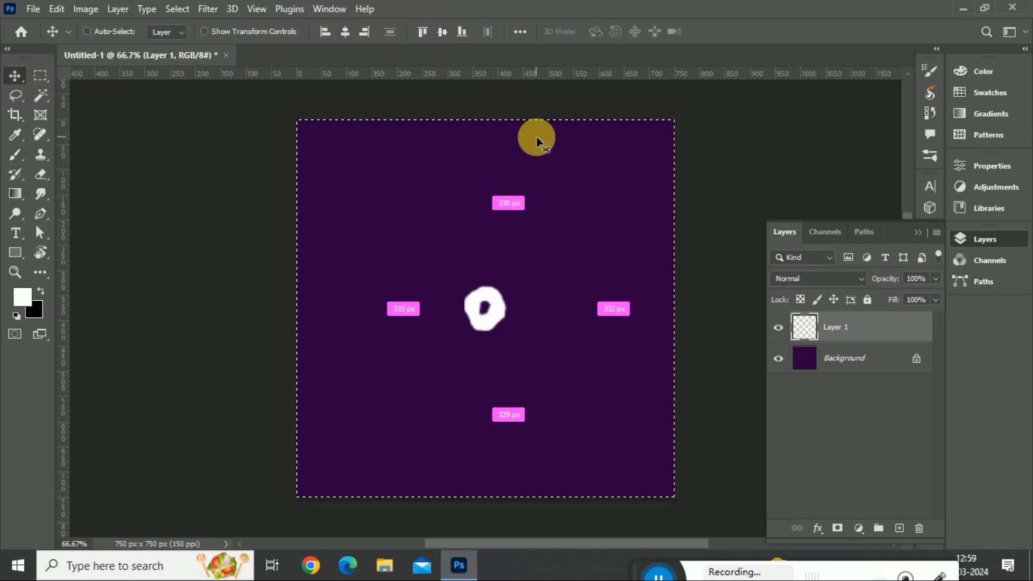
# Step: Duplicate Layer 1 and offset the copy by 375 px horizontally and 375 px vertically with Wrap Around
pyautogui.hotkey('ctrl', '+')
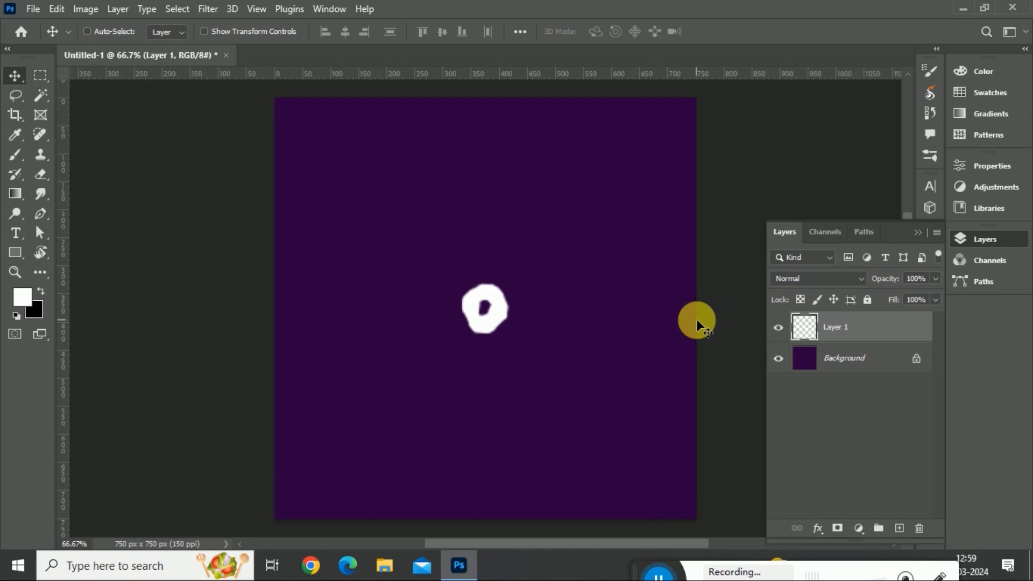
pyautogui.hotkey('ctrl', '-')
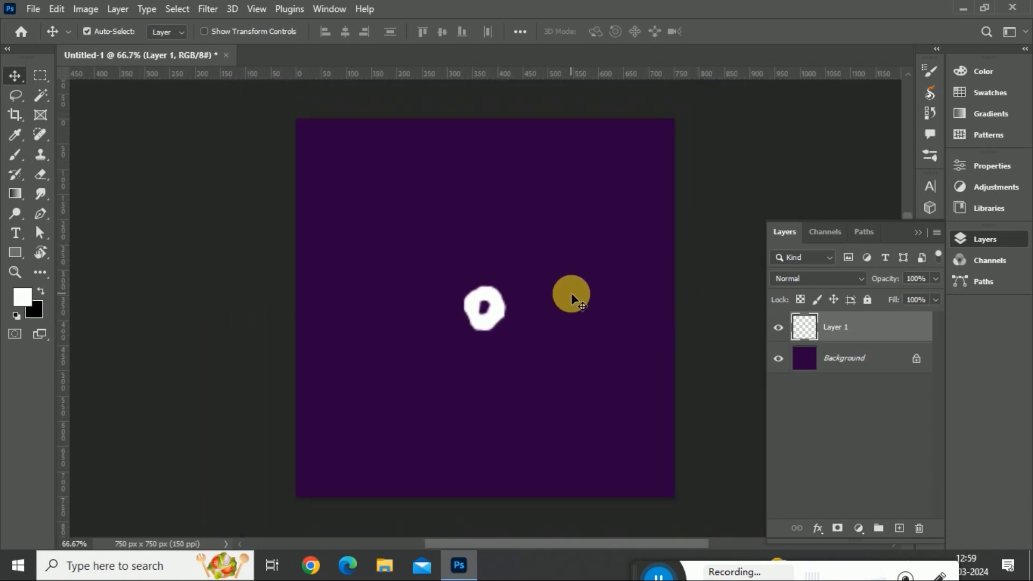
pyautogui.hotkey('ctrl', 'j')
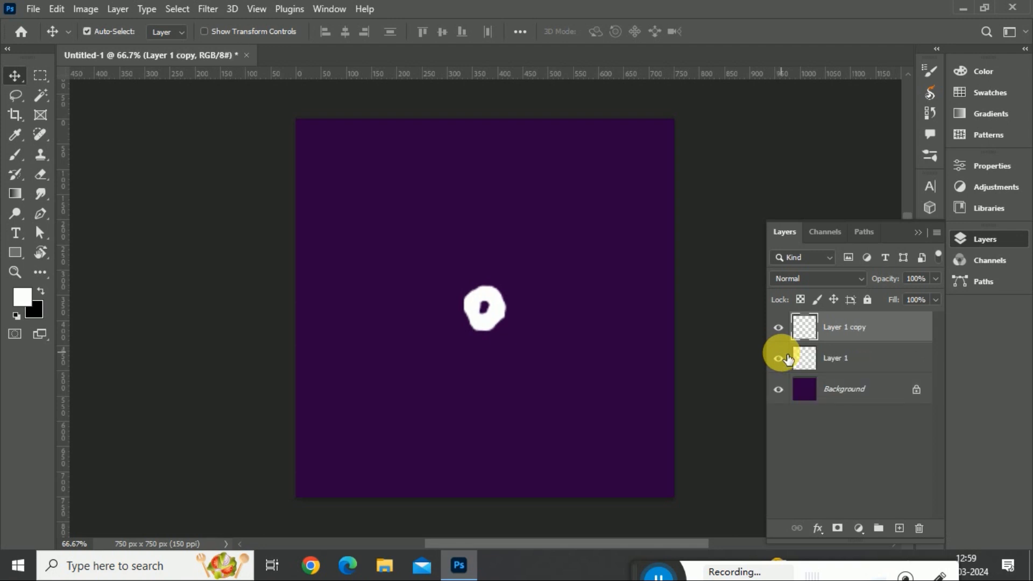
pyautogui.click(209, 11)
pyautogui.moveTo(344, 331)
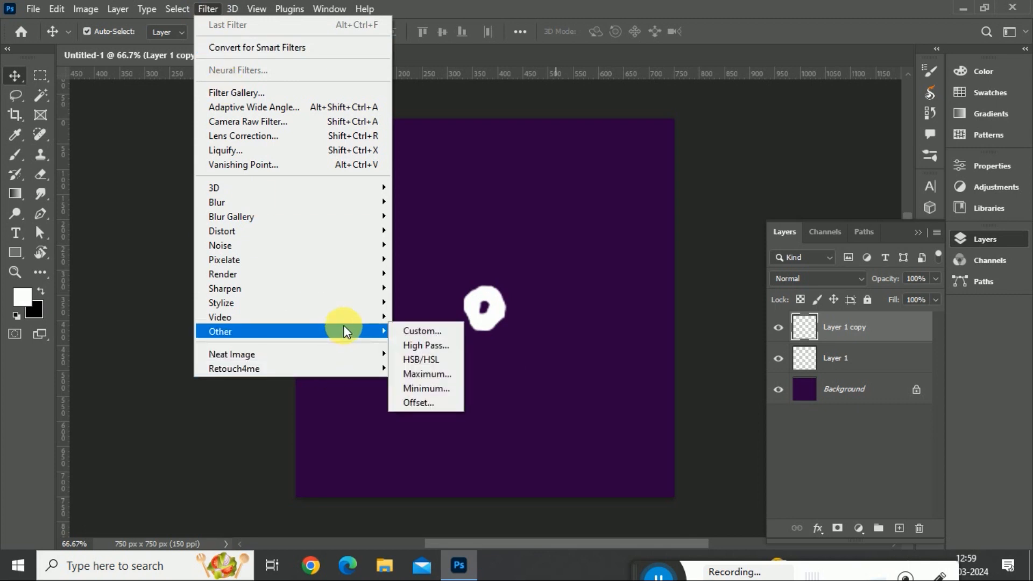
pyautogui.click(425, 403)
pyautogui.moveTo(543, 108); pyautogui.dragTo(673, 107)
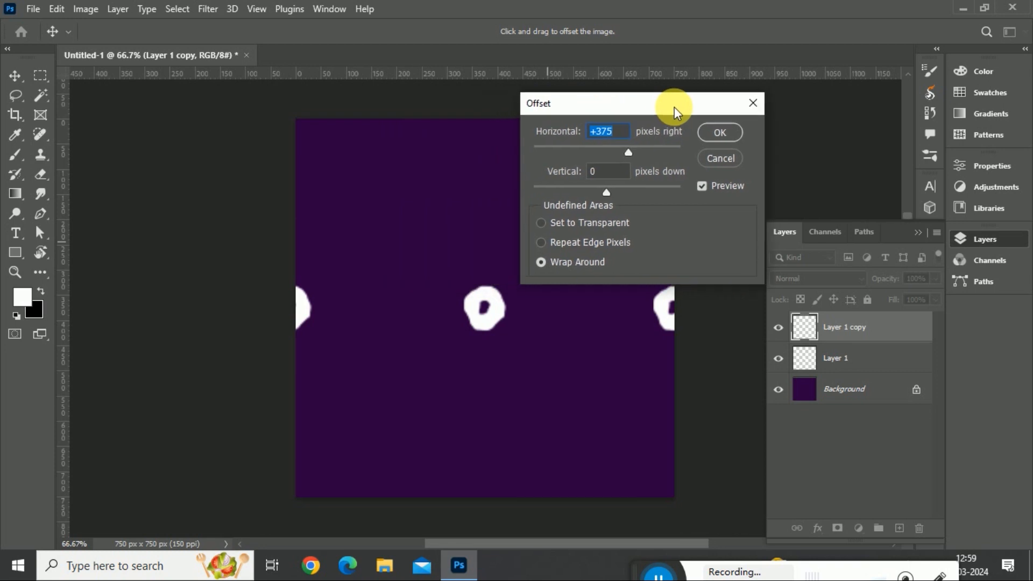
pyautogui.click(611, 172)
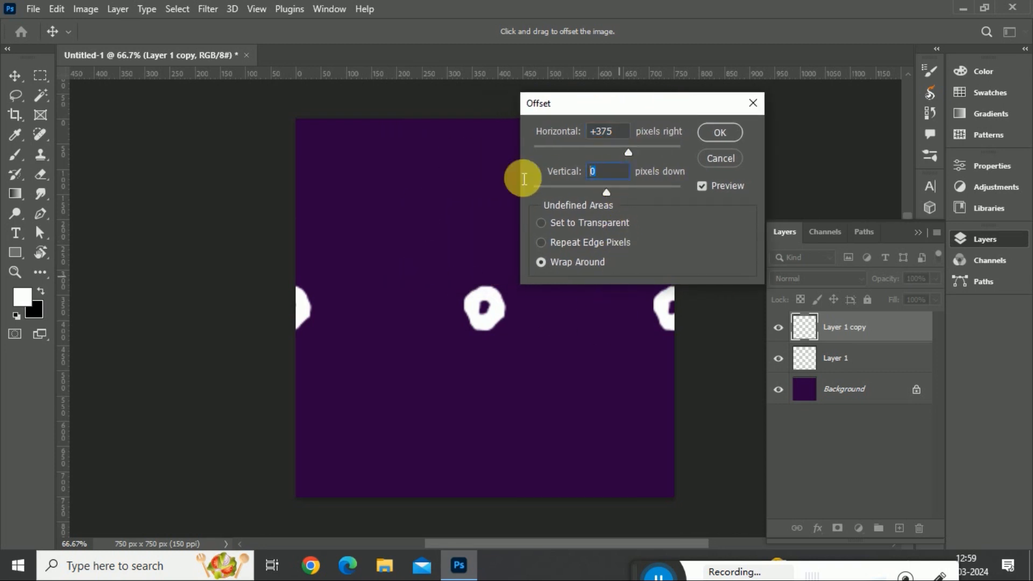
pyautogui.write('375')
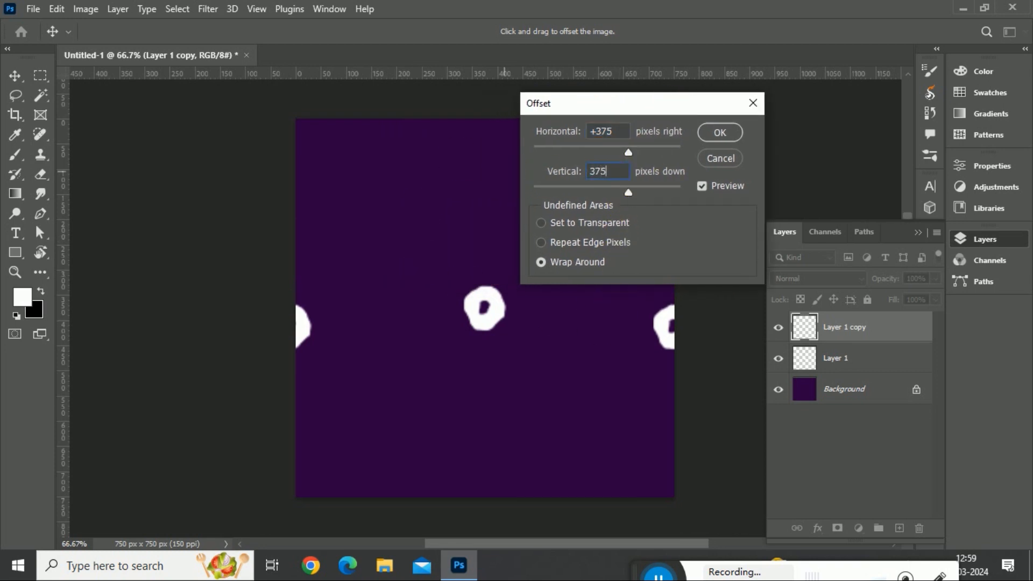
pyautogui.click(736, 131)
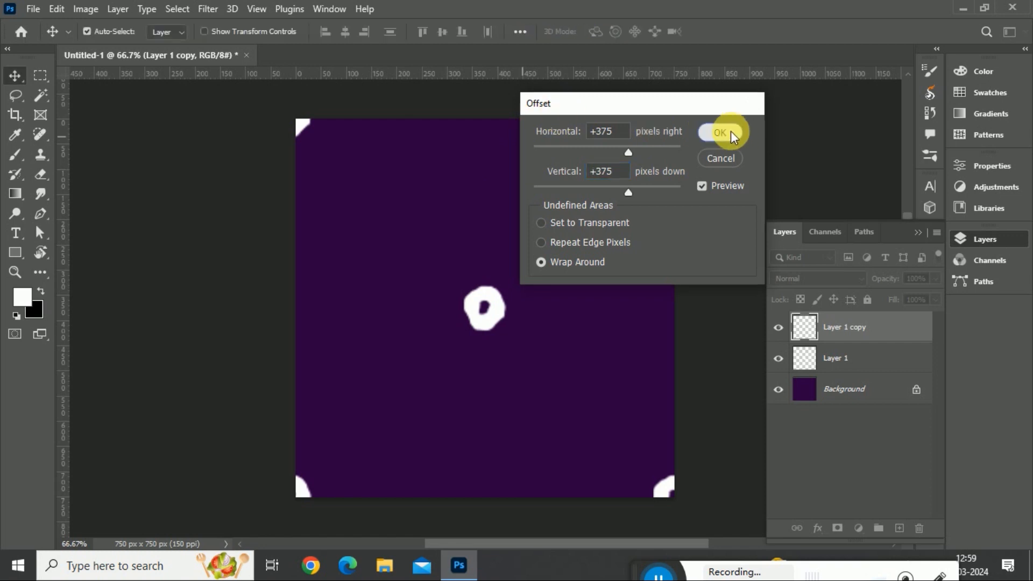
# Step: Scale Layer 1 copy to 98.68% width and 99.08% height so its bounds match the canvas edges
pyautogui.hotkey('ctrl', 't')
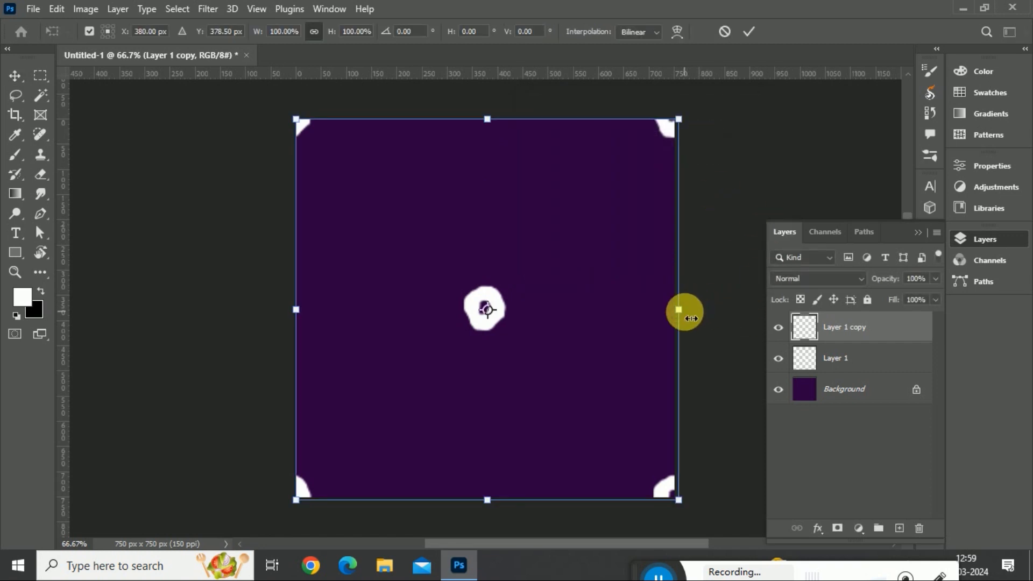
pyautogui.moveTo(678, 310); pyautogui.dragTo(674, 309)
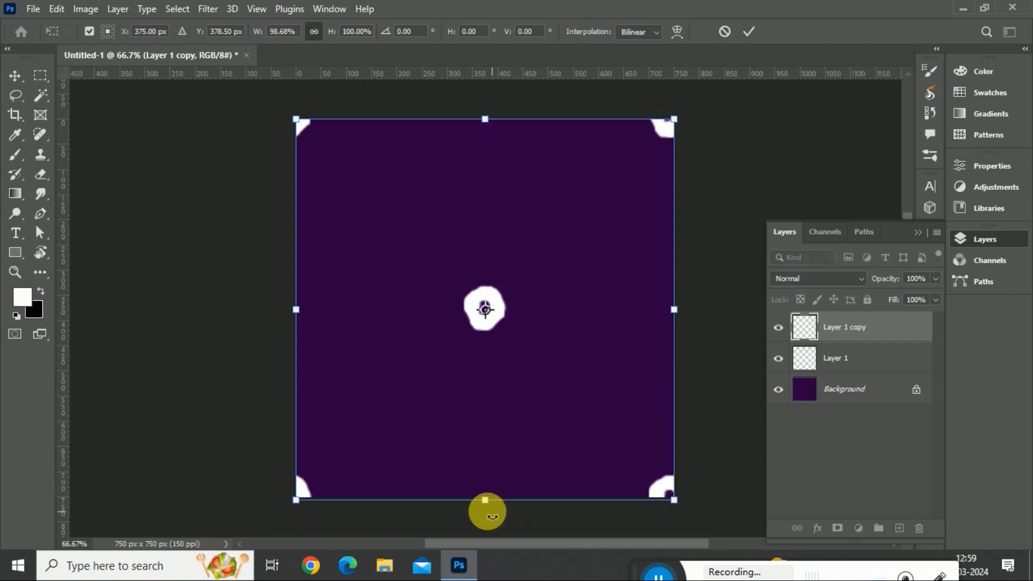
pyautogui.moveTo(494, 499); pyautogui.dragTo(484, 490)
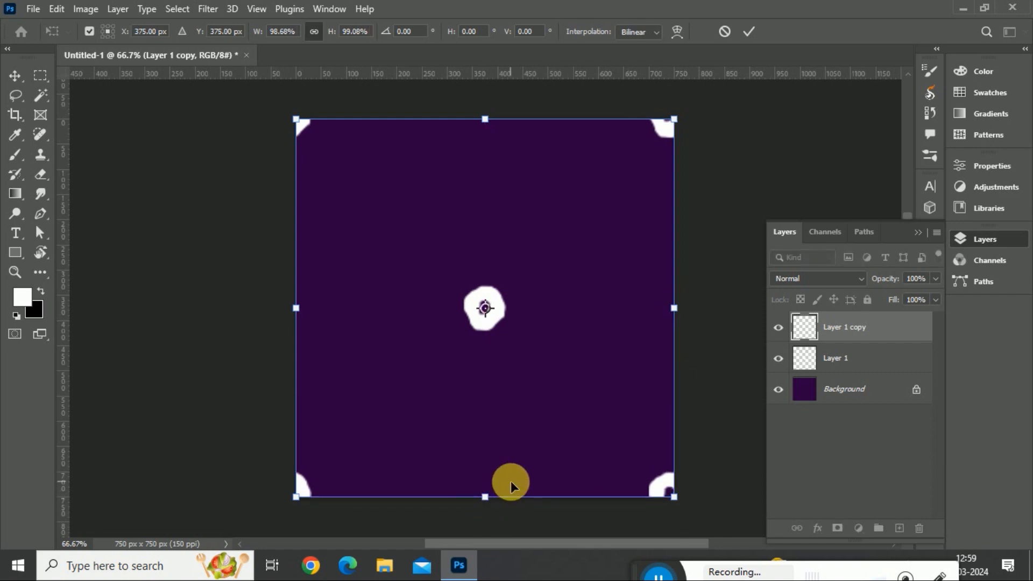
pyautogui.press('Return')
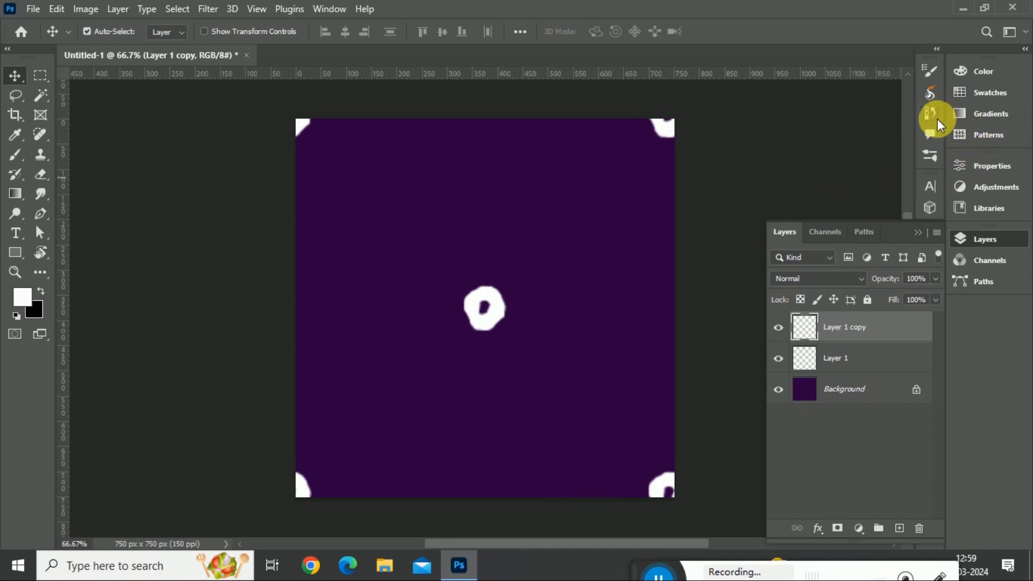
# Step: Switch to the Brush tool with the smooth 38 px ring tip and set its spacing to 120%
pyautogui.click(923, 154)
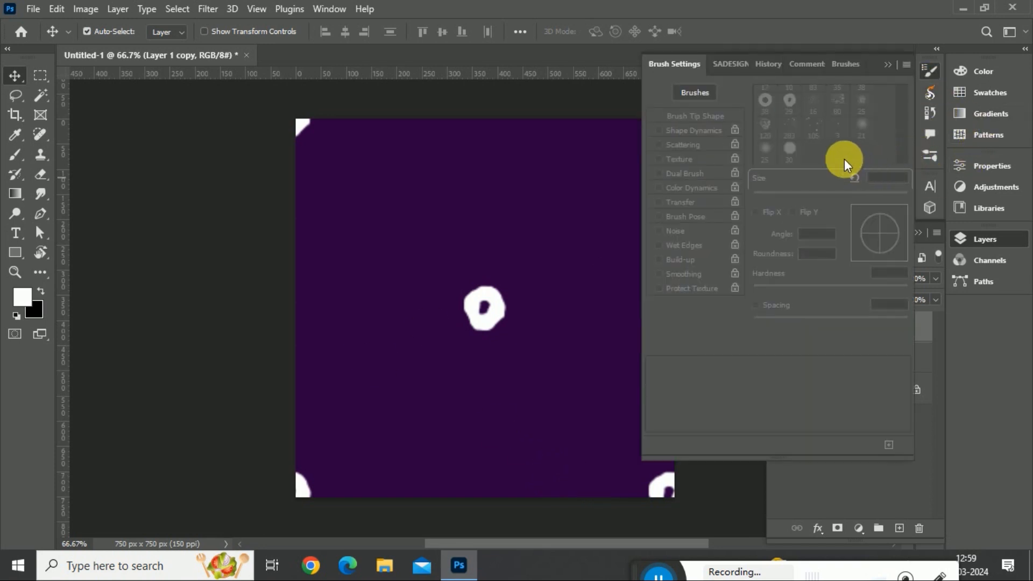
pyautogui.press('b')
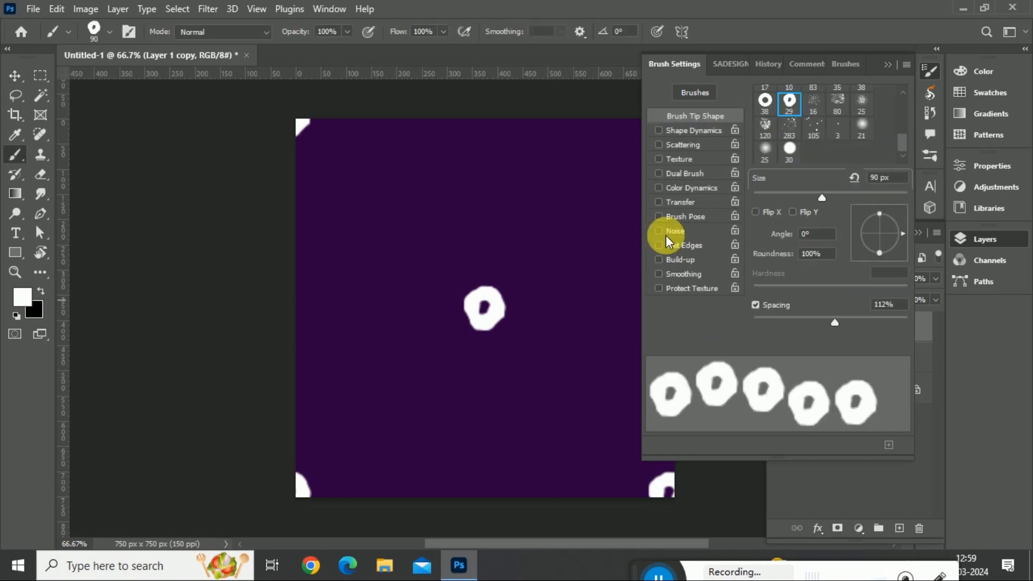
pyautogui.click(766, 100)
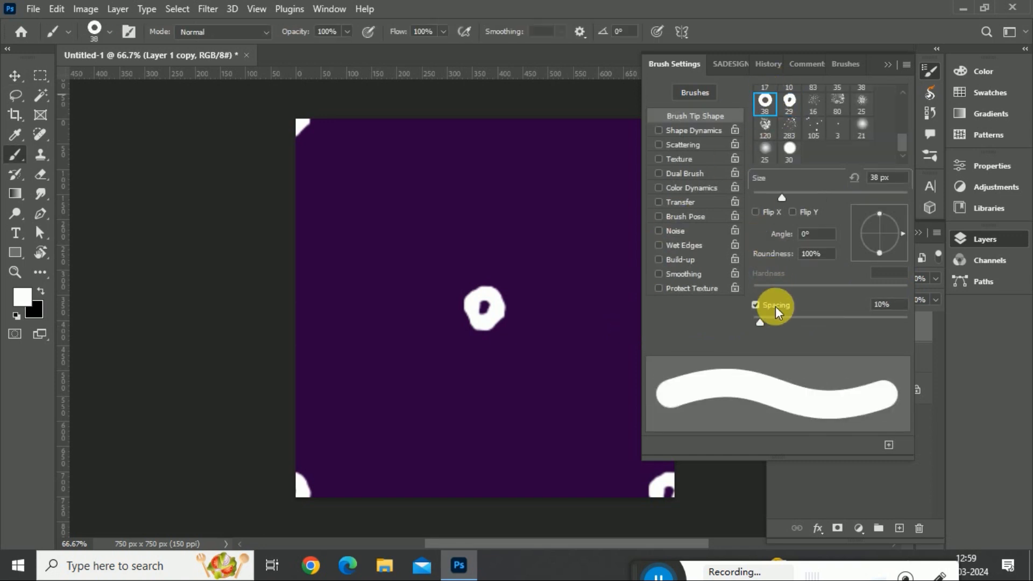
pyautogui.moveTo(758, 326); pyautogui.dragTo(838, 321)
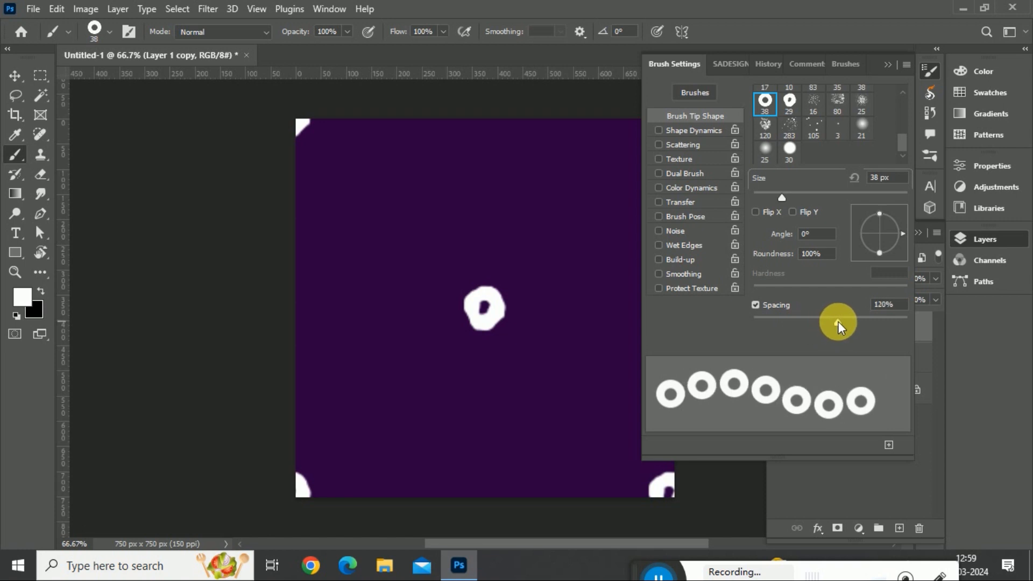
pyautogui.click(888, 64)
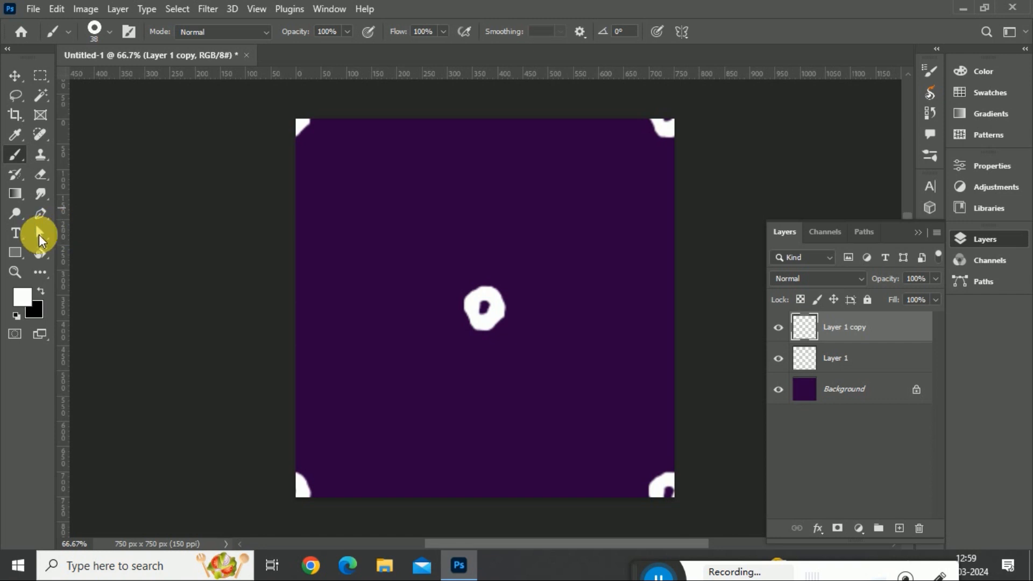
# Step: Draw a circle about 404 px across around the central ring and add an empty layer above it
pyautogui.click(11, 252)
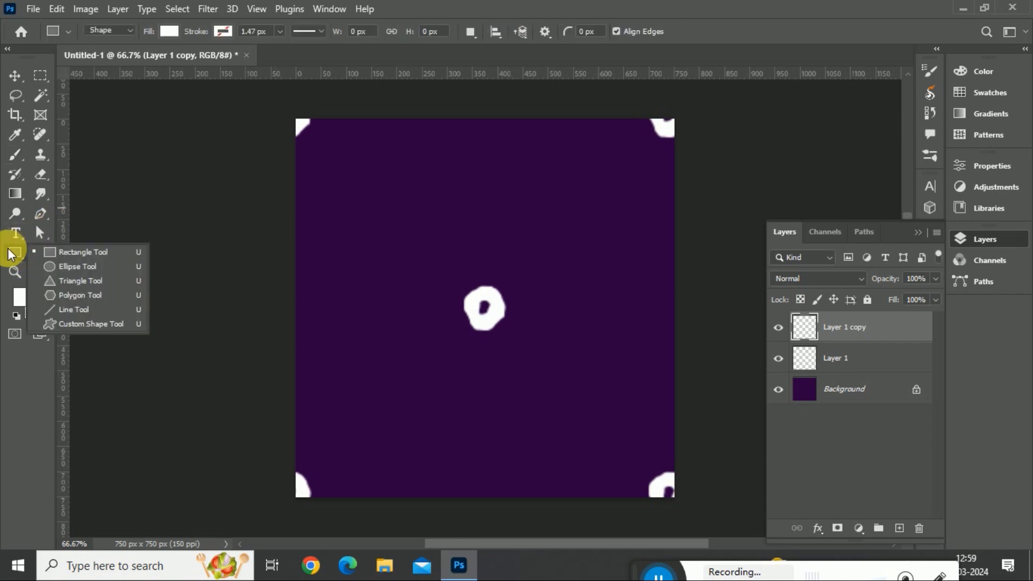
pyautogui.click(75, 266)
pyautogui.moveTo(376, 213); pyautogui.dragTo(563, 408)
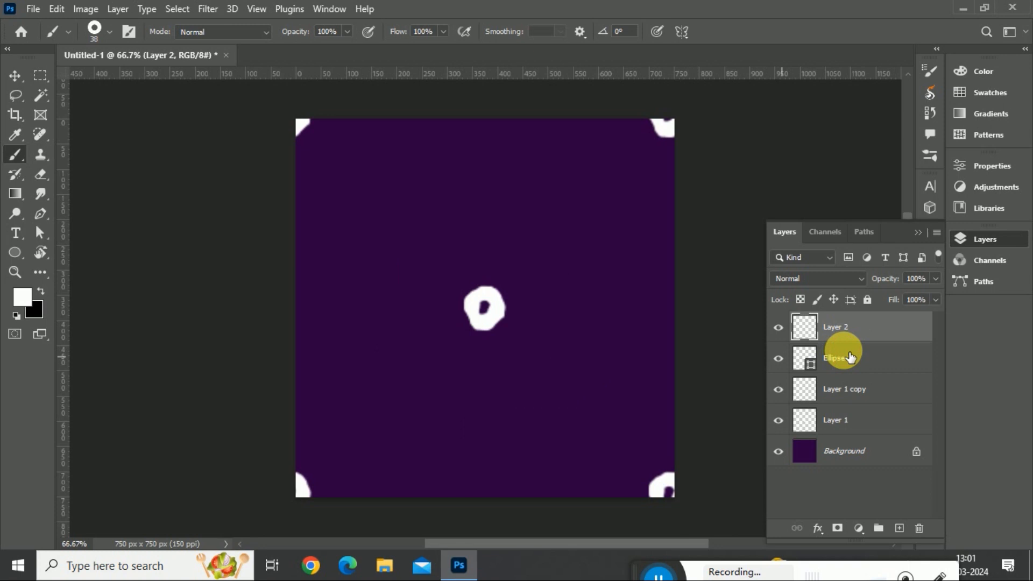
# Step: Give the Ellipse 1 circle a thin black stroke without fill, and make Layer 2 active
pyautogui.click(845, 355)
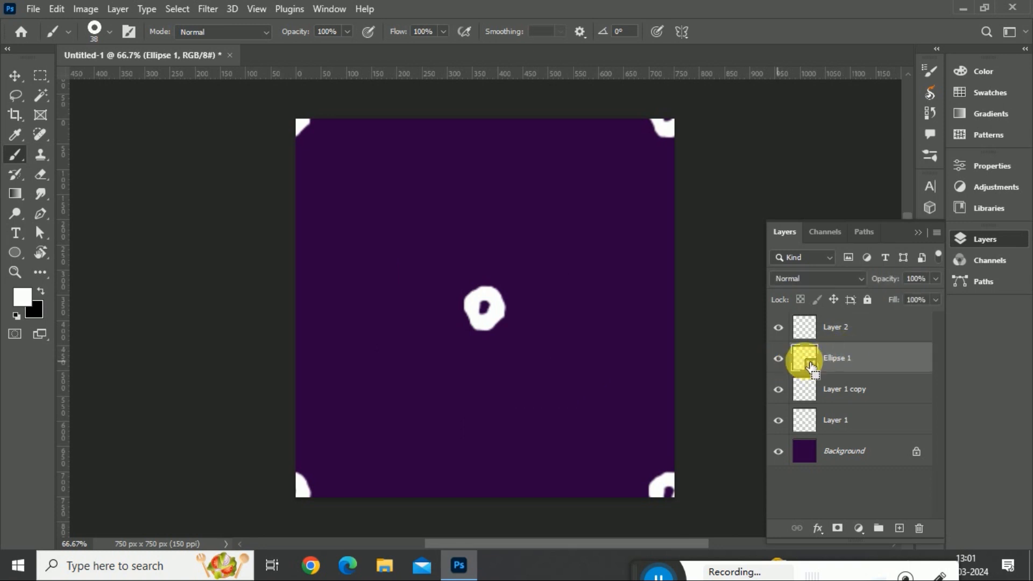
pyautogui.press('Delete')
pyautogui.hotkey('ctrl', 'z')
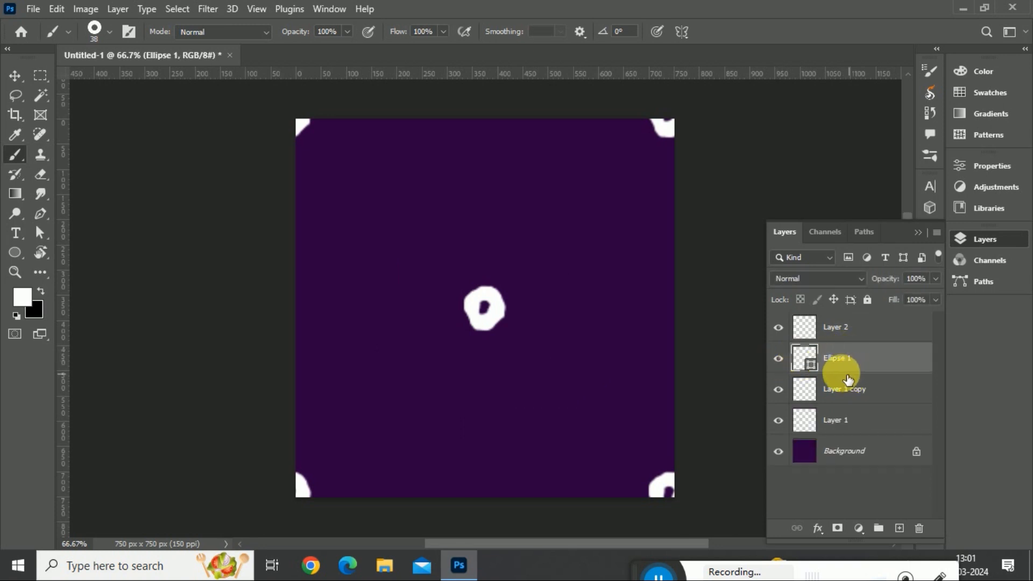
pyautogui.hotkey('ctrl', 't')
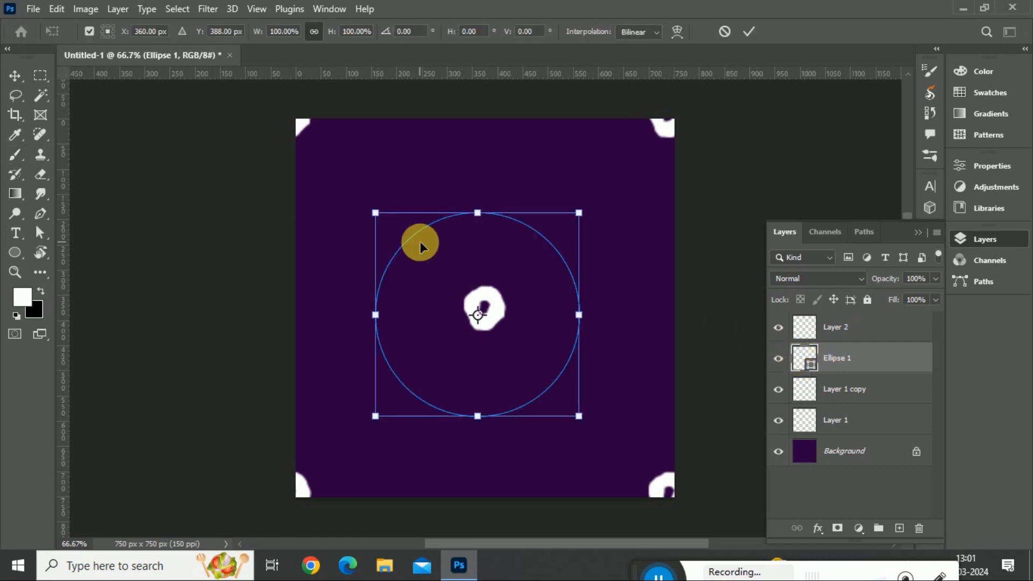
pyautogui.click(993, 164)
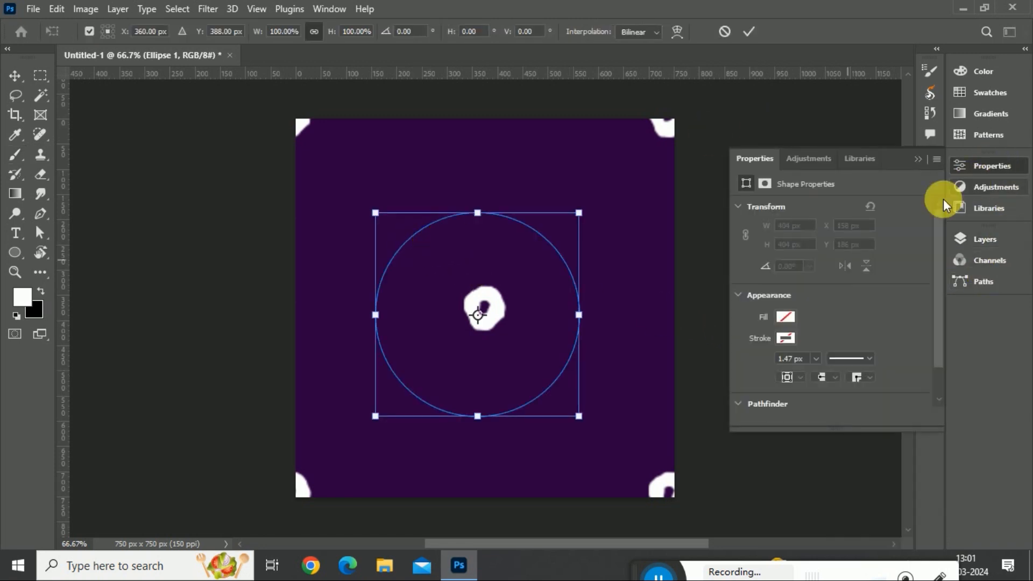
pyautogui.click(788, 338)
pyautogui.click(790, 334)
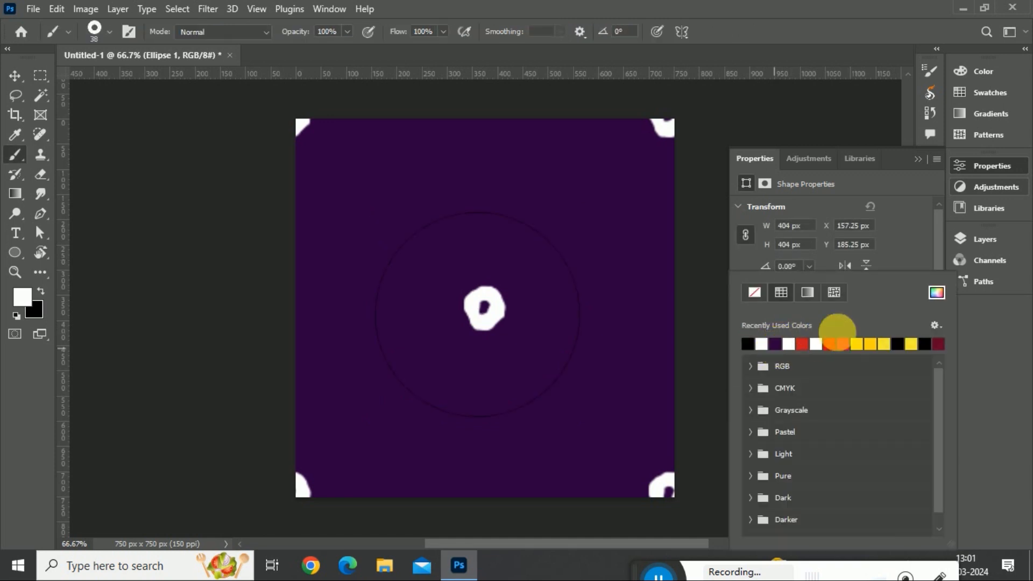
pyautogui.click(925, 161)
pyautogui.click(919, 160)
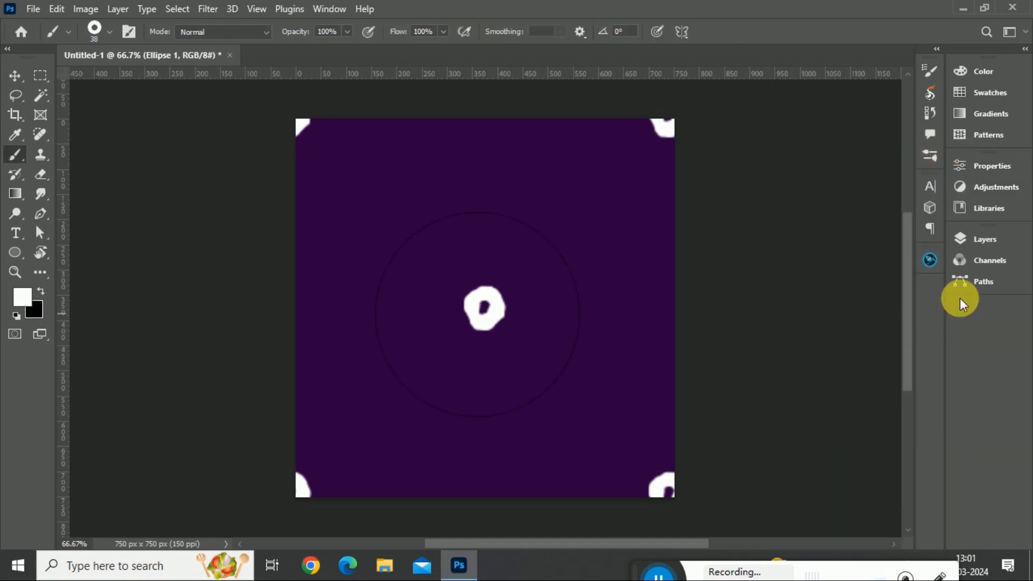
pyautogui.click(977, 243)
pyautogui.click(902, 337)
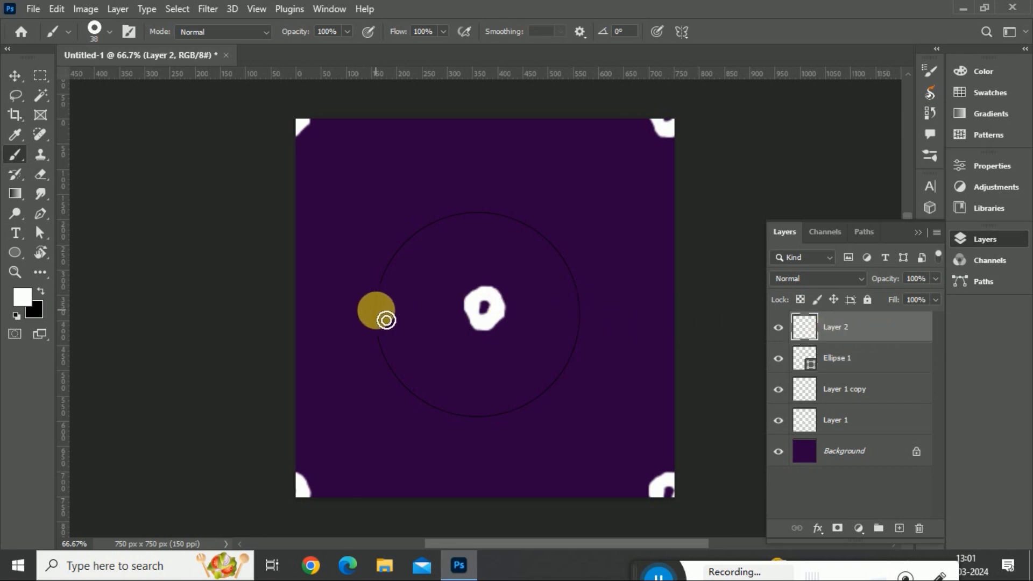
pyautogui.click(375, 309)
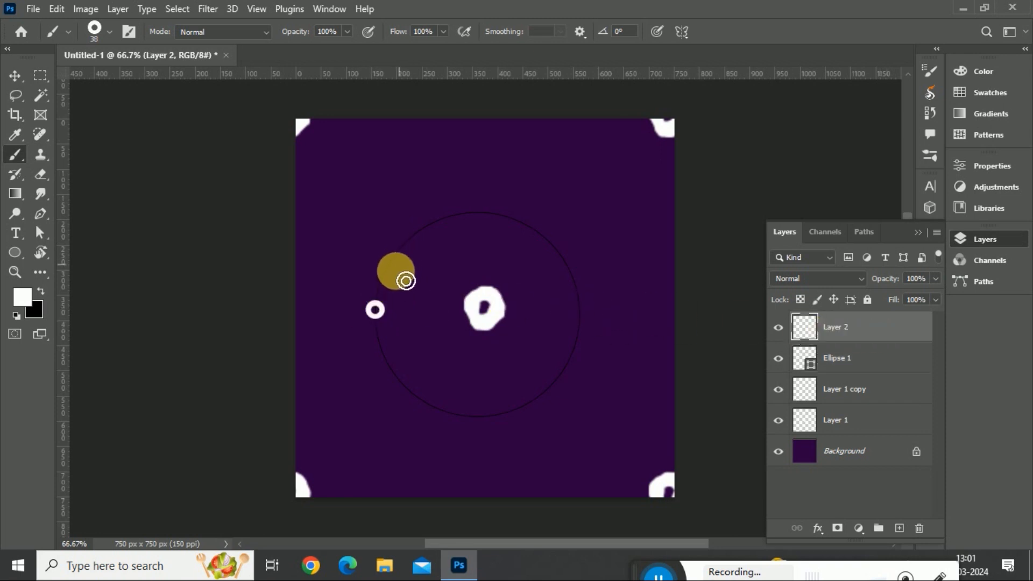
pyautogui.click(389, 260)
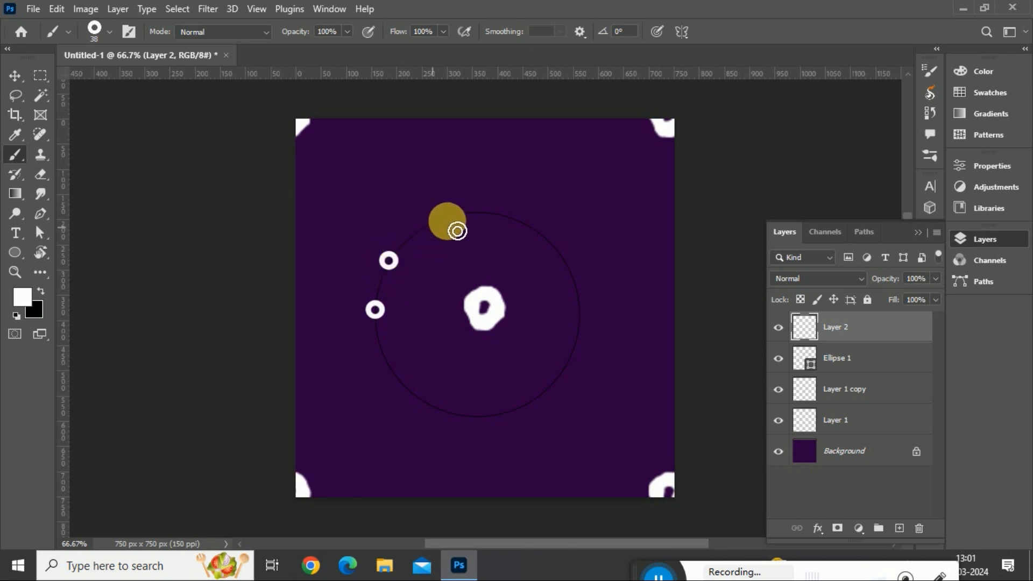
pyautogui.click(422, 227)
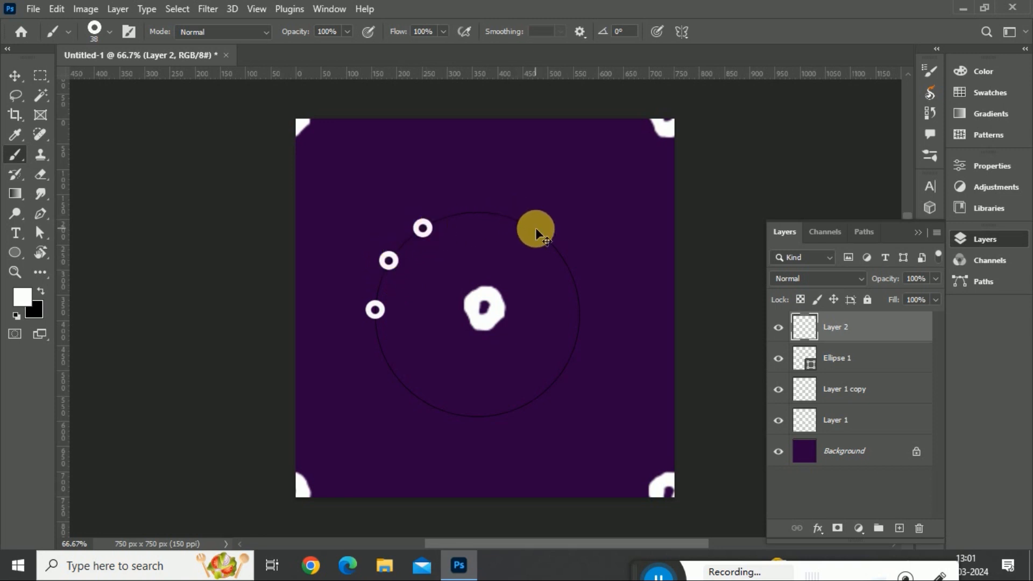
pyautogui.hotkey('ctrl', 'z')
pyautogui.hotkey('ctrl', 'z')
pyautogui.hotkey('ctrl', 'z')
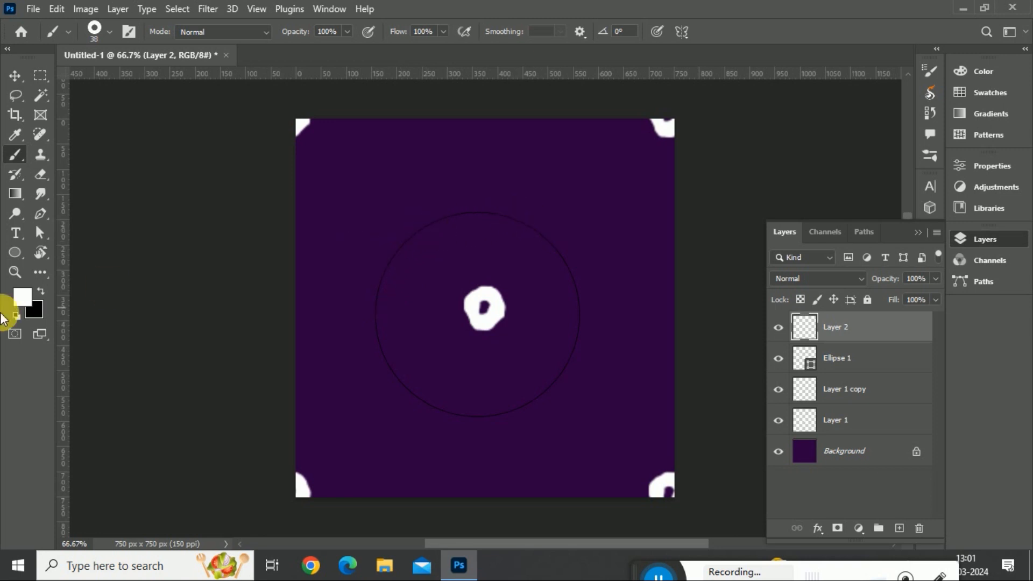
# Step: Trace the thin guide circle with a closed Pen path of four anchor points around the central ring
pyautogui.click(41, 213)
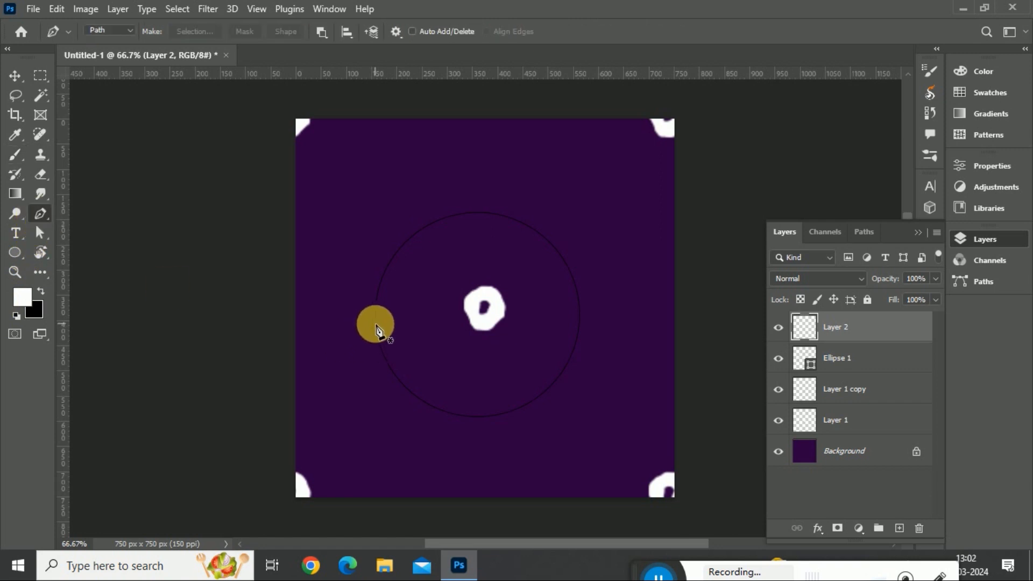
pyautogui.click(374, 324)
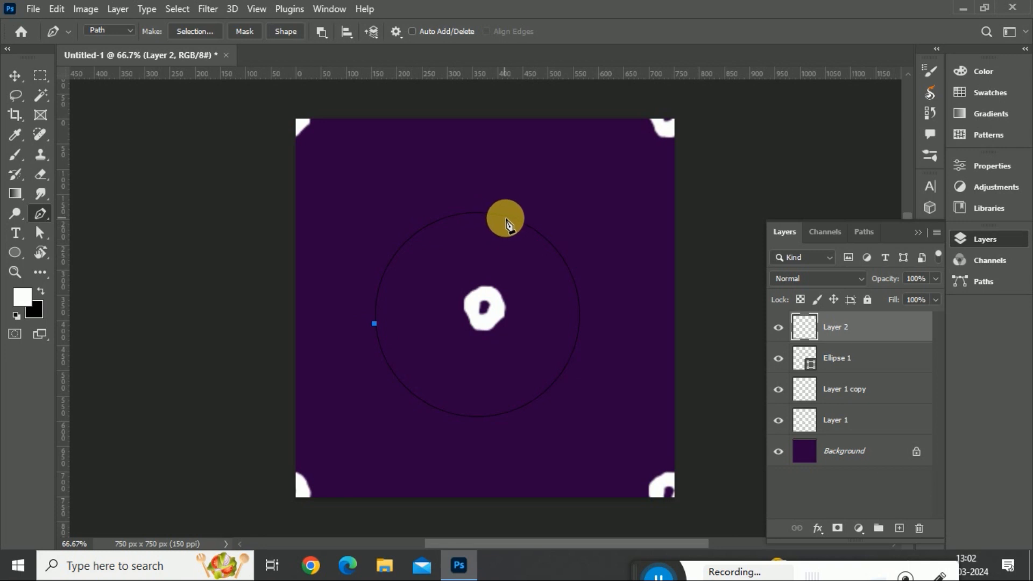
pyautogui.moveTo(605, 226); pyautogui.dragTo(641, 237)
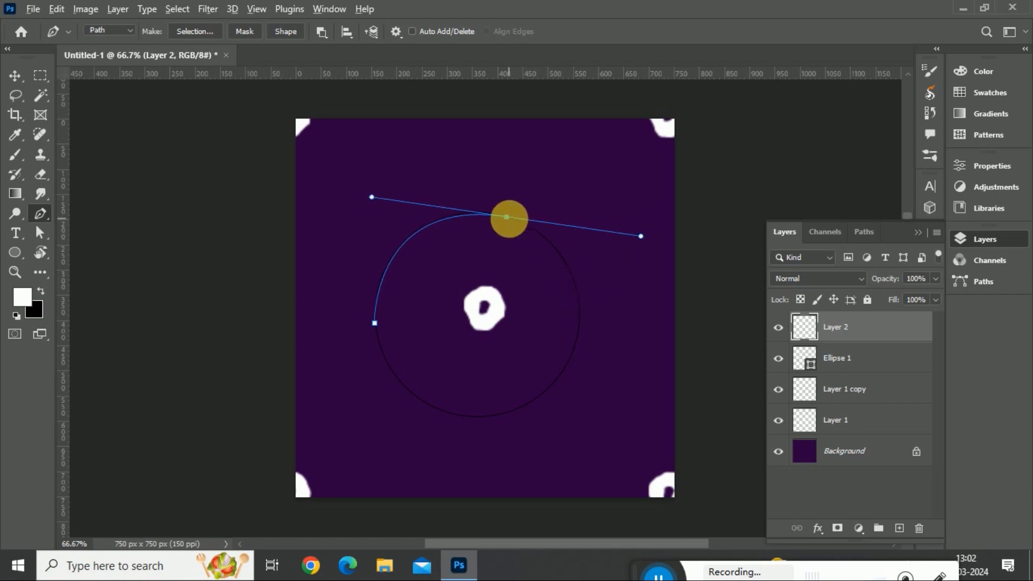
pyautogui.click(506, 217)
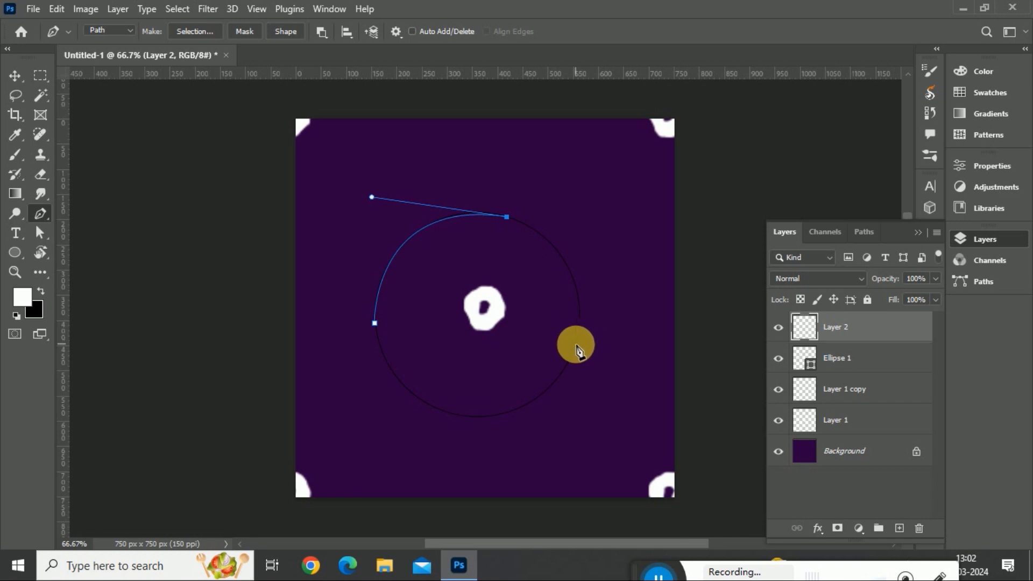
pyautogui.moveTo(575, 343); pyautogui.dragTo(572, 377)
pyautogui.moveTo(550, 419); pyautogui.dragTo(554, 441)
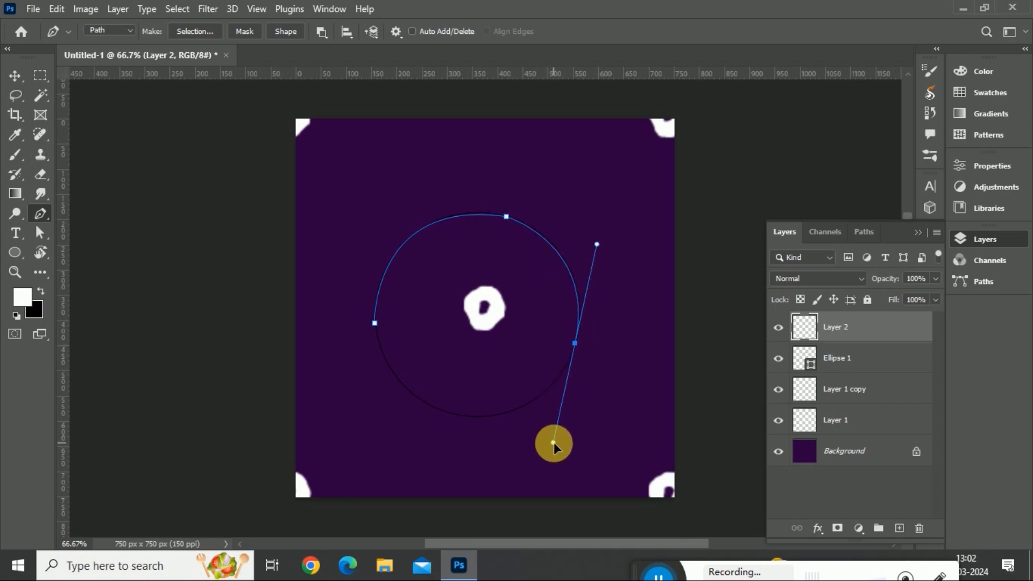
pyautogui.click(575, 343)
pyautogui.moveTo(455, 414); pyautogui.dragTo(357, 404)
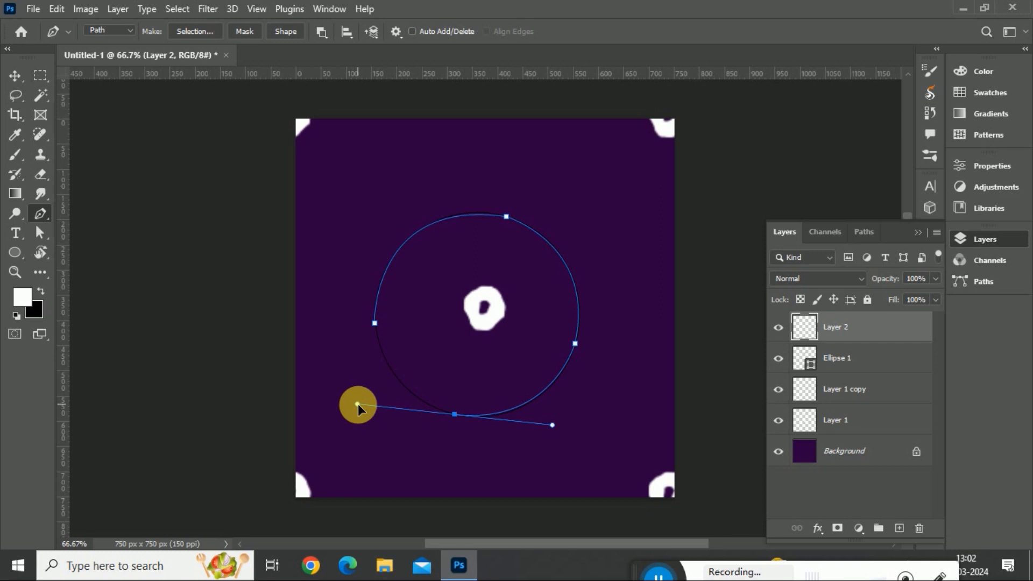
pyautogui.click(455, 415)
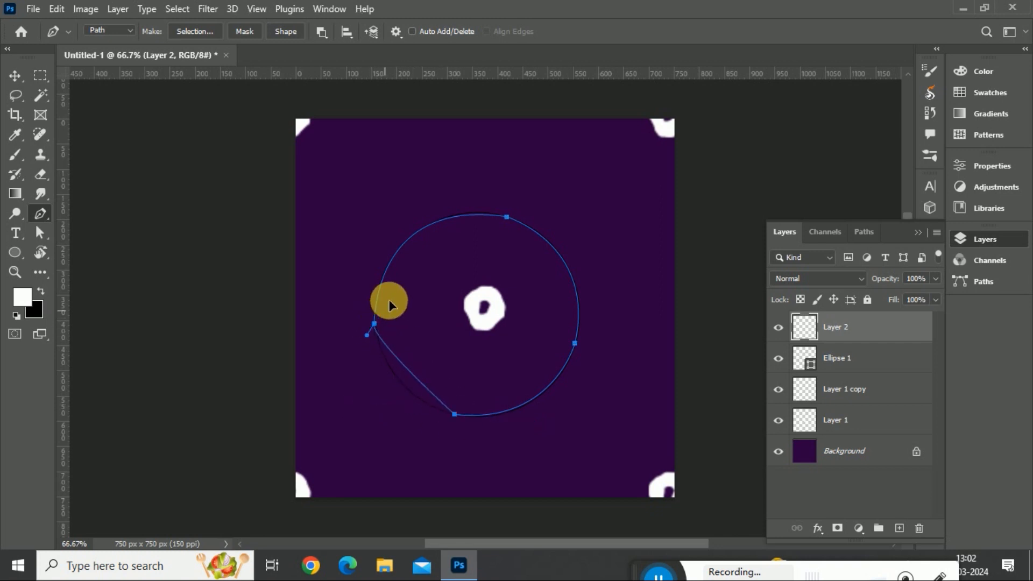
pyautogui.moveTo(363, 251); pyautogui.dragTo(362, 246)
# Step: Stroke the circular path on Layer 2 with the Brush tool, without simulated pressure, and dismiss the path
pyautogui.rightClick(460, 419)
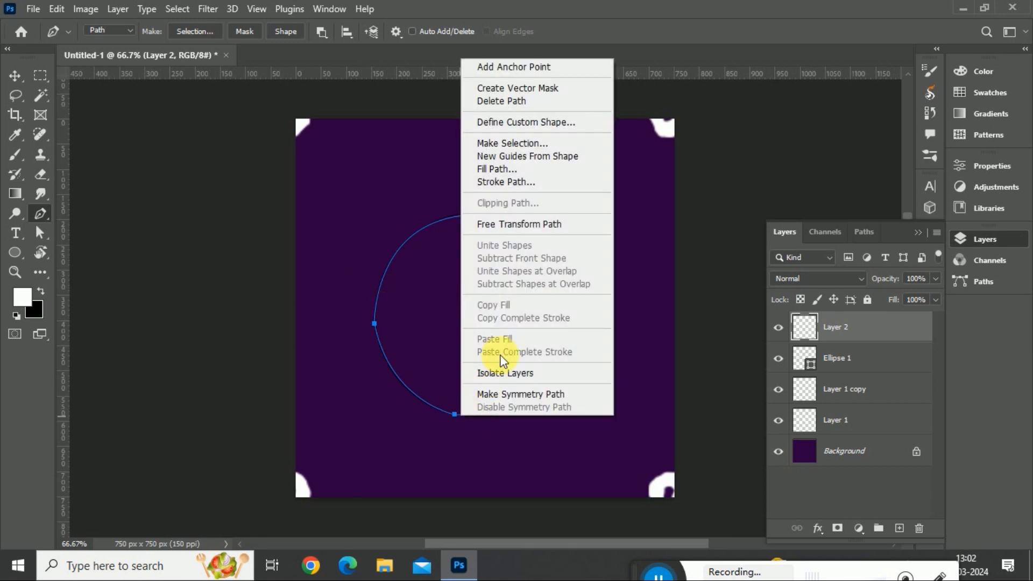
pyautogui.click(520, 182)
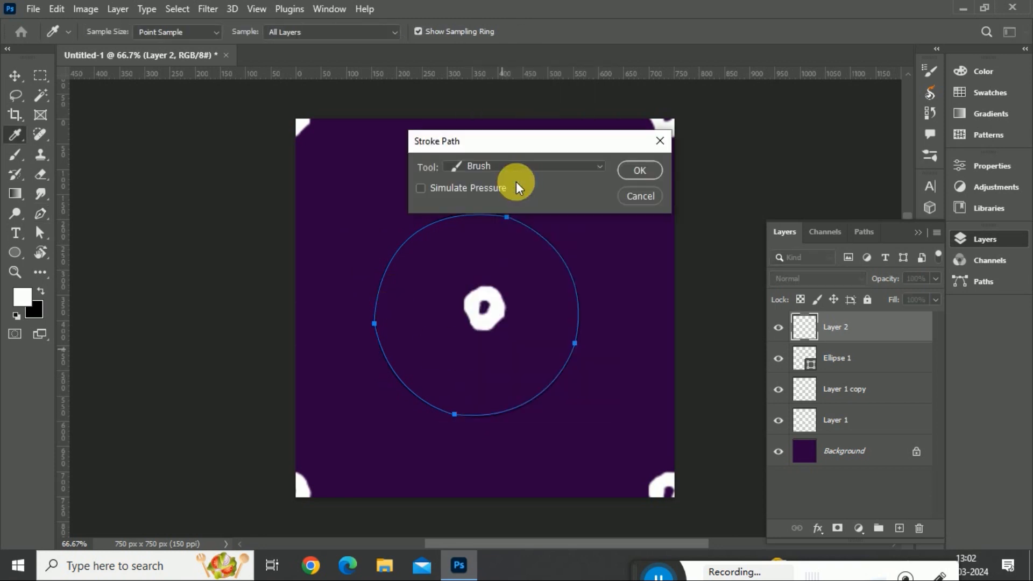
pyautogui.click(640, 172)
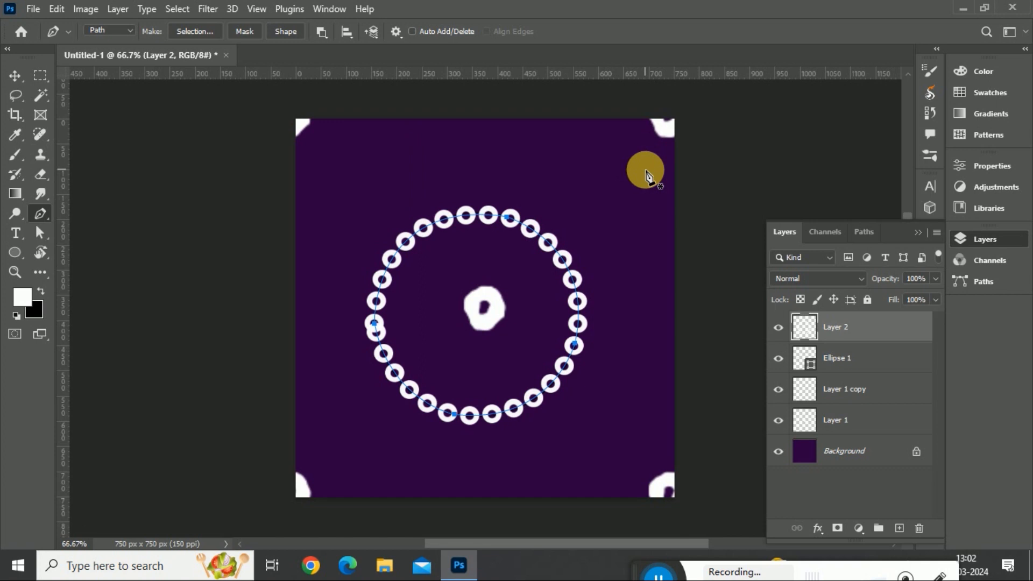
pyautogui.press('Escape')
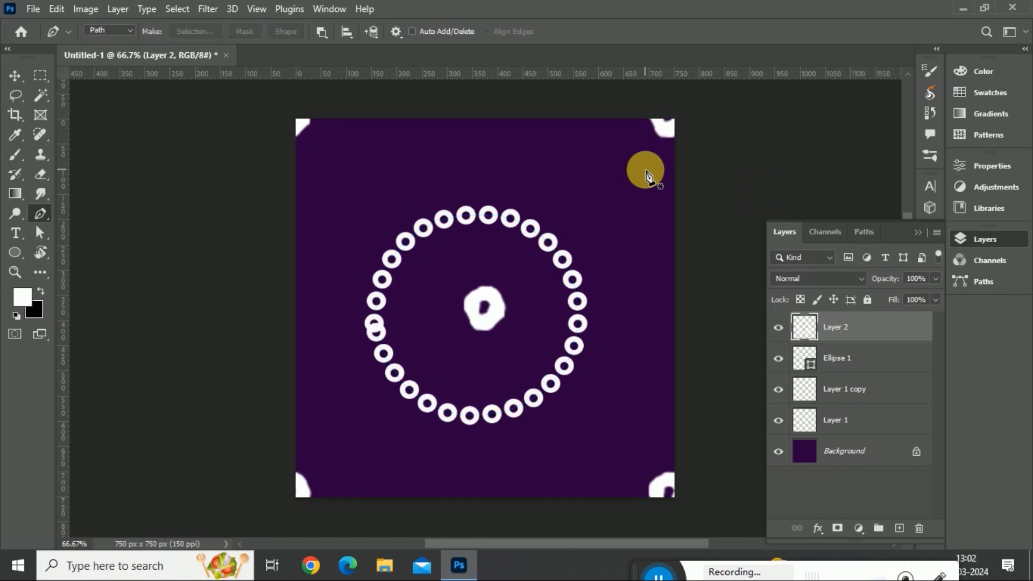
# Step: Lasso the two overlapping small rings at the circle's left edge and delete them from Layer 2
pyautogui.hotkey('ctrl', '+')
pyautogui.hotkey('ctrl', '+')
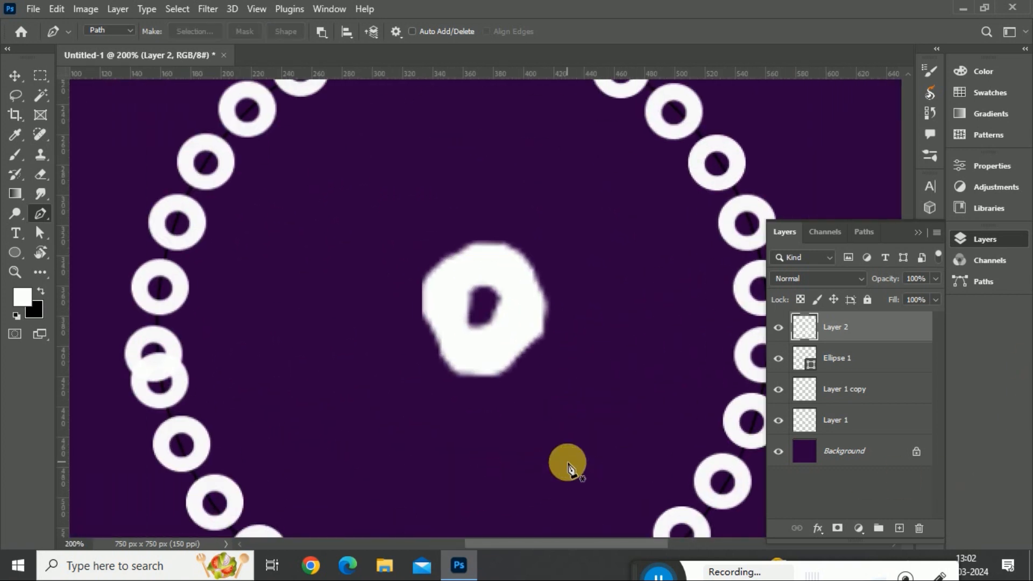
pyautogui.moveTo(632, 547); pyautogui.dragTo(571, 545)
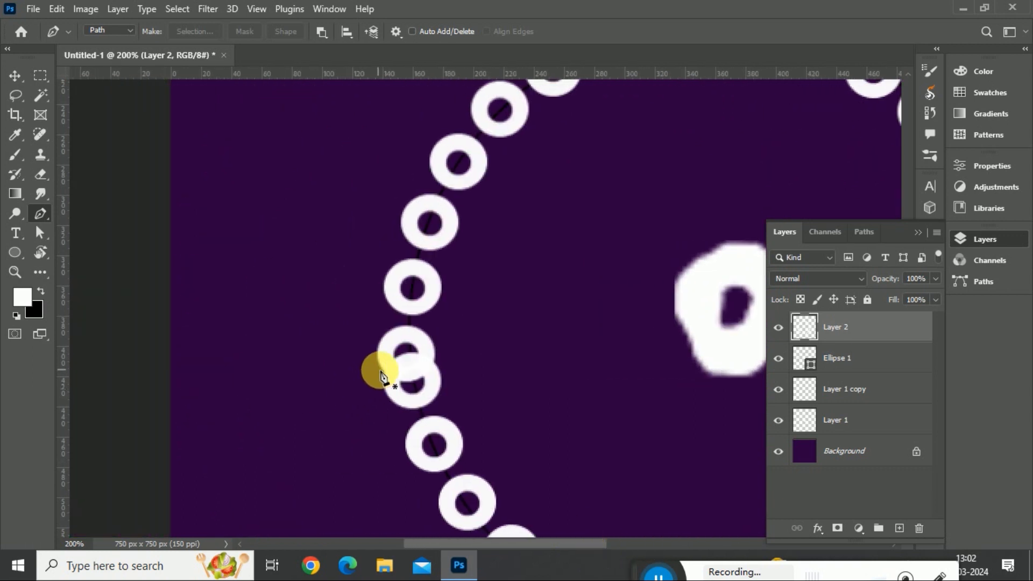
pyautogui.scroll(-2, 383, 377)
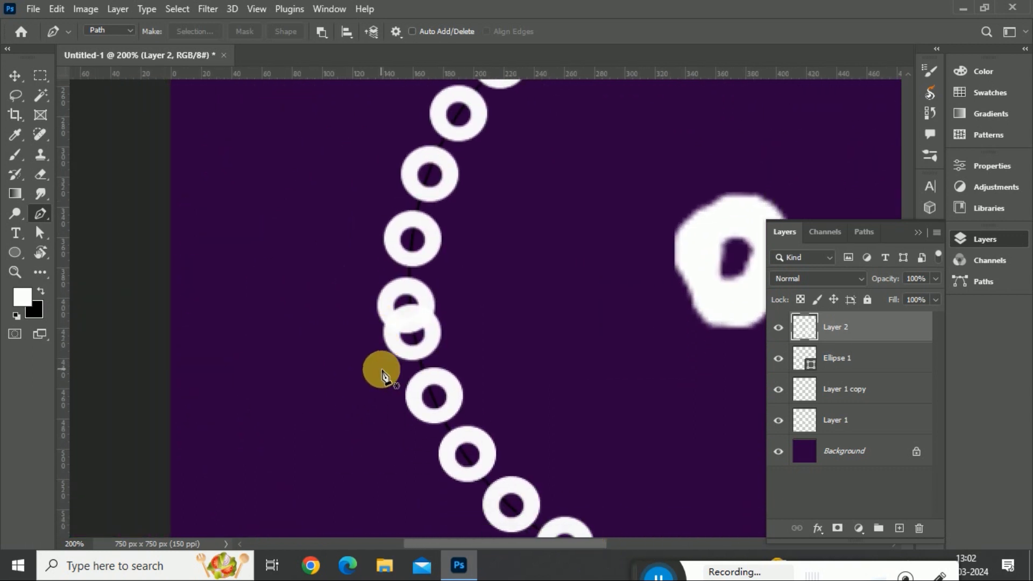
pyautogui.click(18, 89)
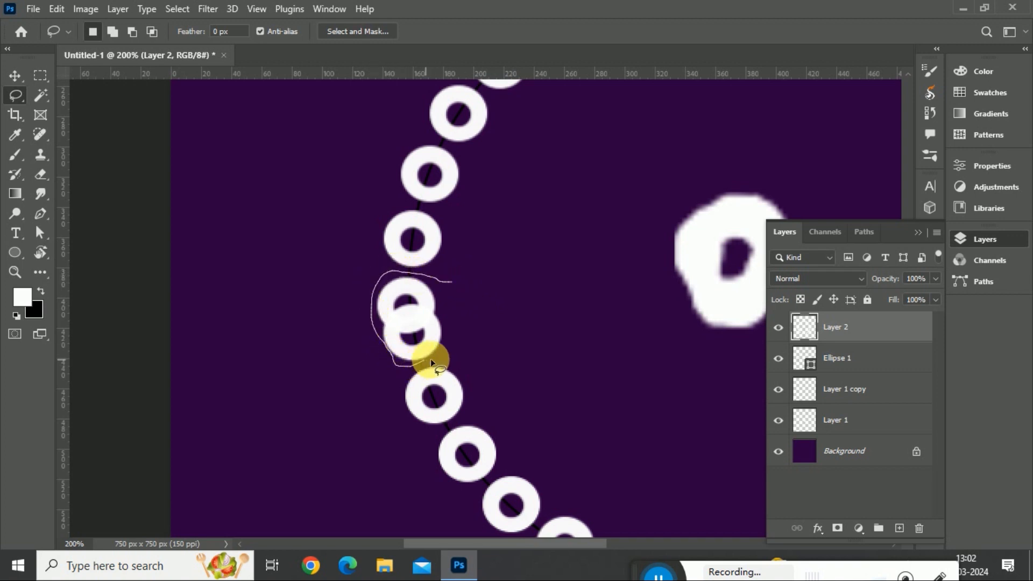
pyautogui.moveTo(451, 299); pyautogui.dragTo(450, 285)
pyautogui.press('Delete')
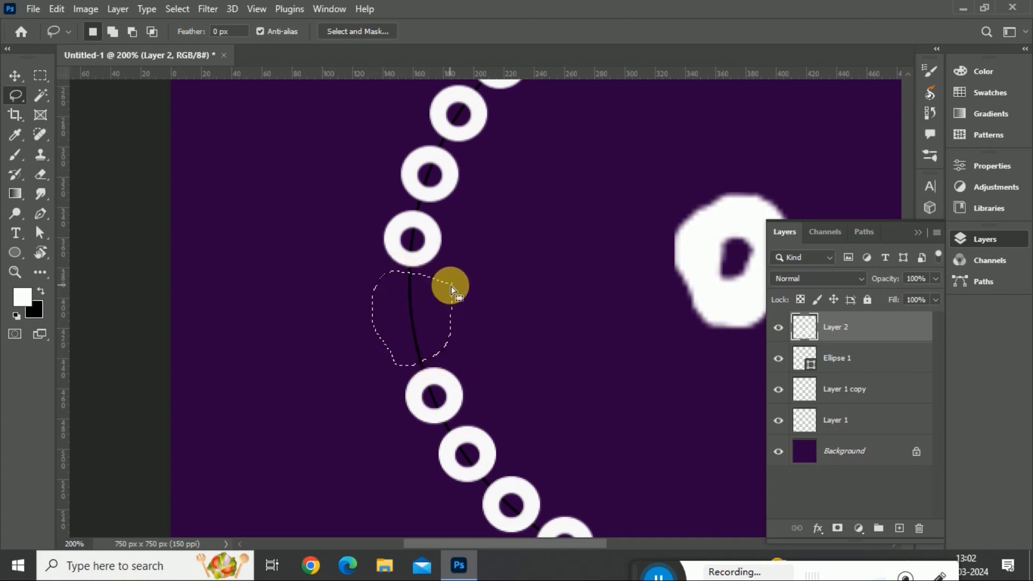
# Step: Clear the selection and stamp a single 38 px ring in the gap at the circle's left edge
pyautogui.press('b')
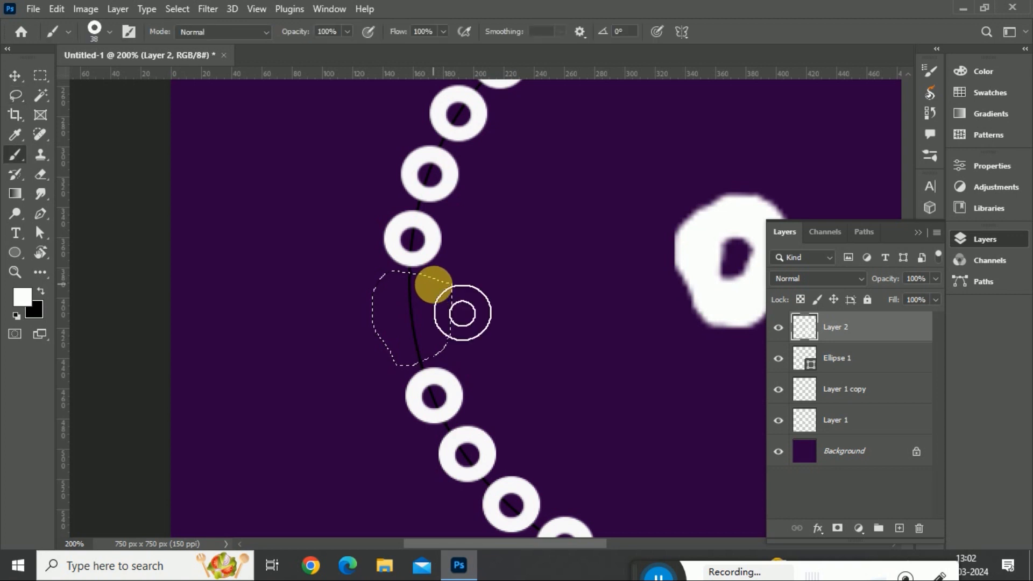
pyautogui.hotkey('ctrl', 'd')
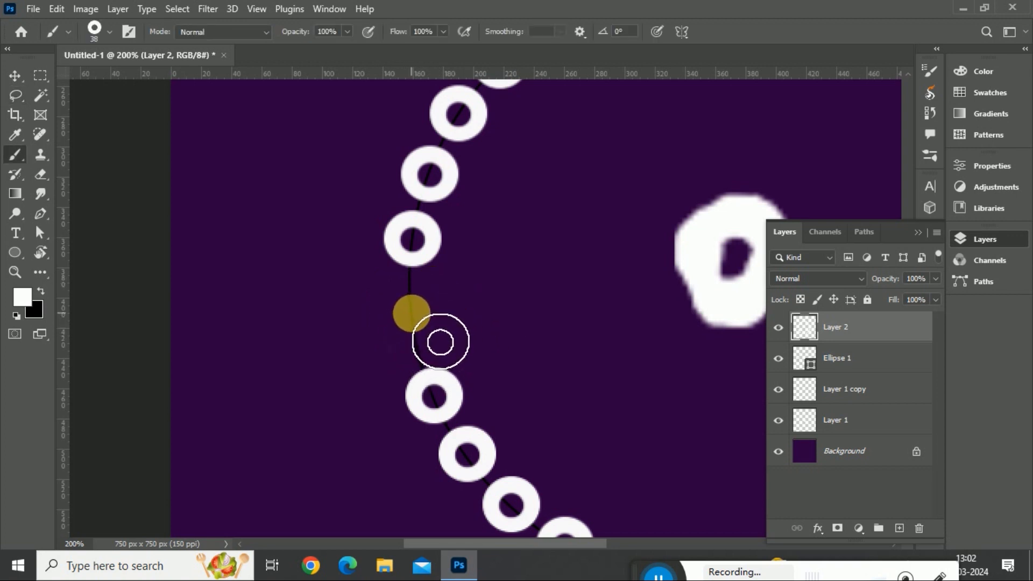
pyautogui.click(411, 316)
pyautogui.hotkey('ctrl', '0')
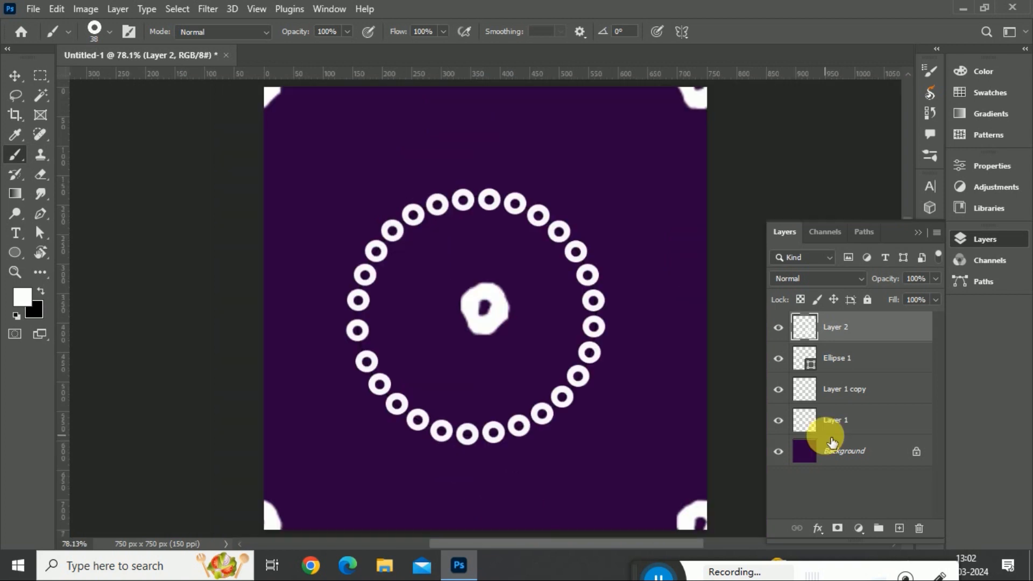
# Step: Delete the Ellipse 1 guide circle layer
pyautogui.click(879, 358)
pyautogui.press('Delete')
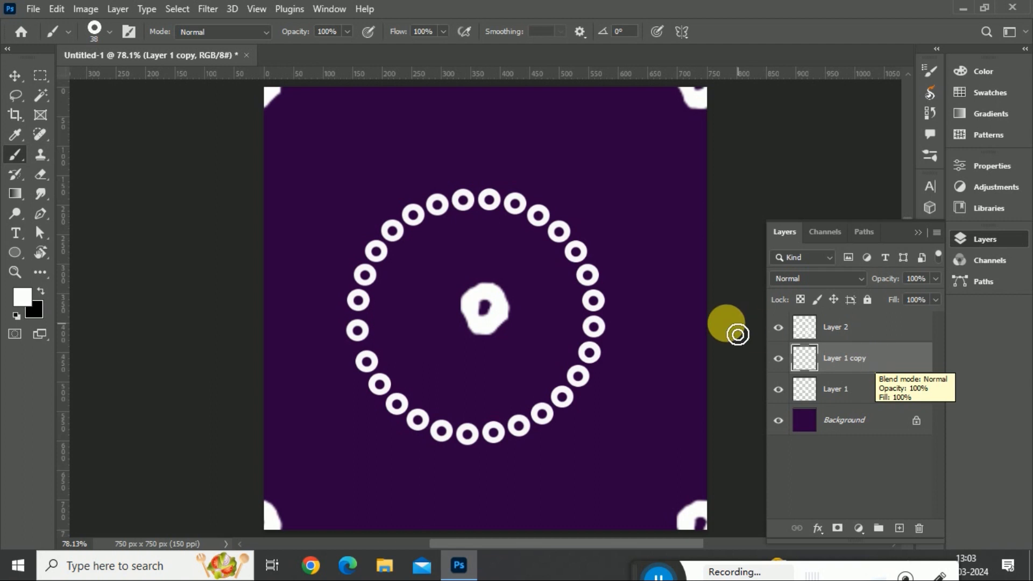
pyautogui.hotkey('ctrl', 't')
pyautogui.press('Return')
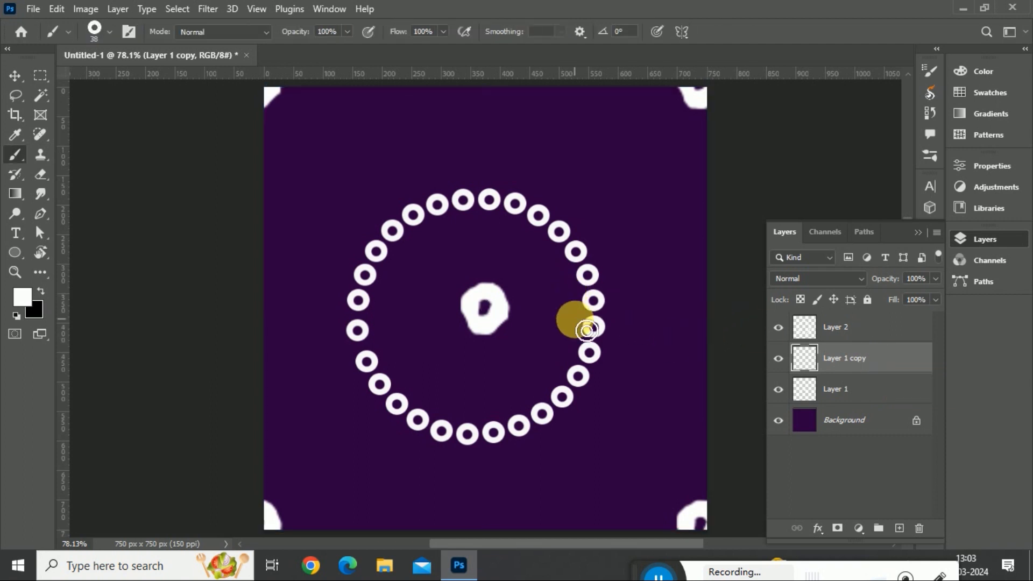
# Step: Center the ring circle on Layer 2 horizontally and vertically on the canvas, and clear the selection
pyautogui.click(843, 332)
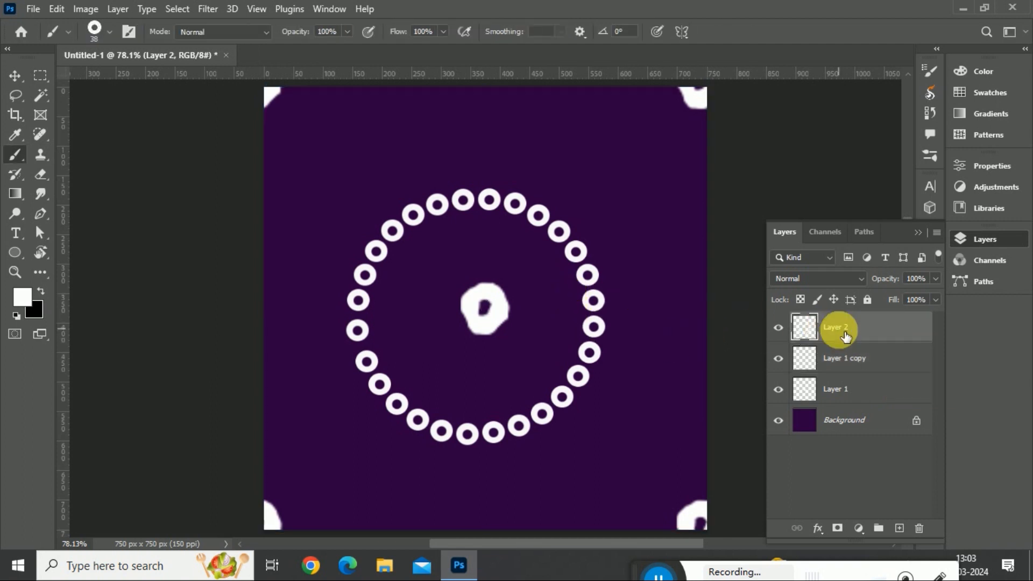
pyautogui.hotkey('ctrl', 't')
pyautogui.press('Return')
pyautogui.hotkey('ctrl', 'a')
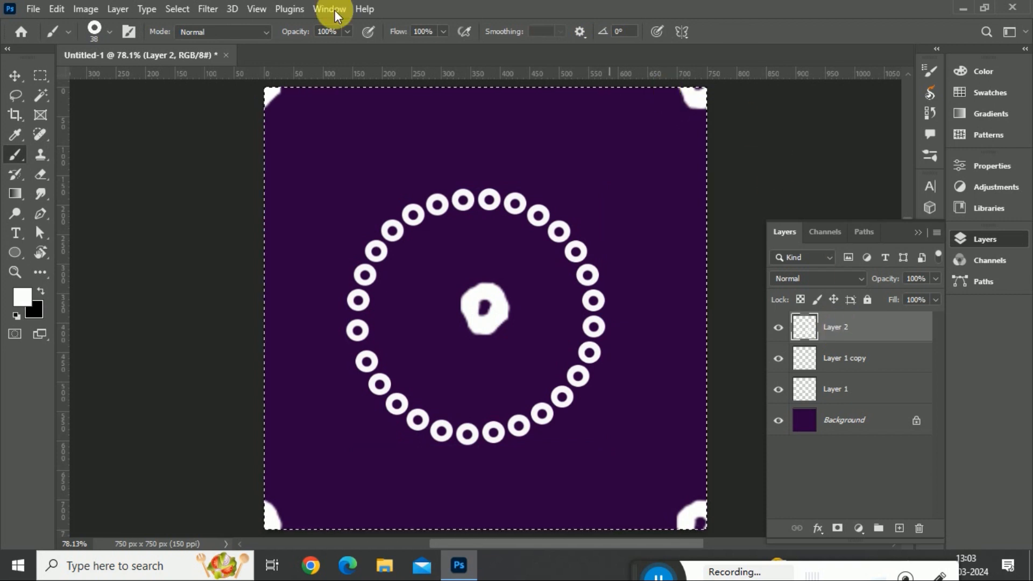
pyautogui.click(15, 76)
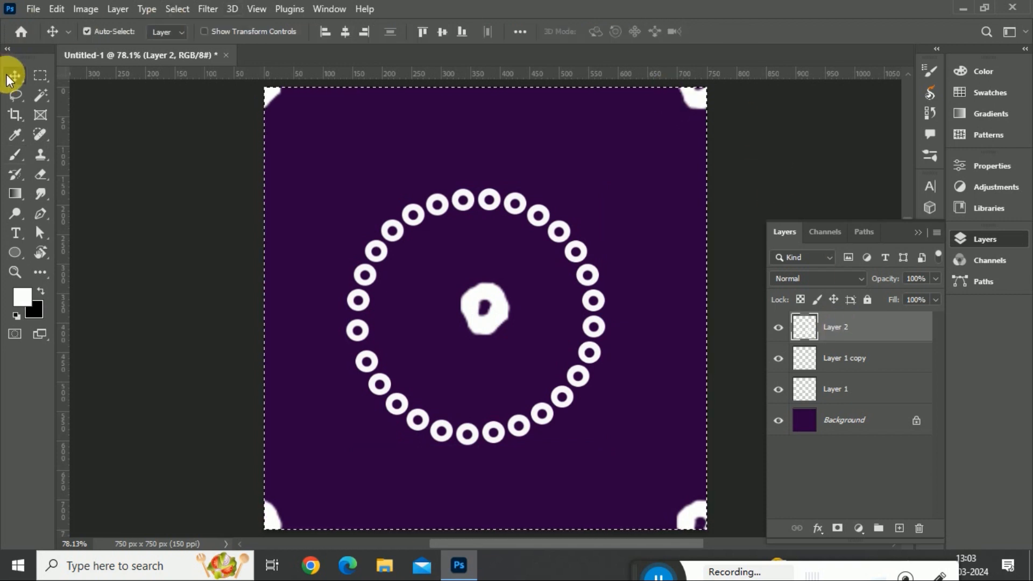
pyautogui.click(342, 35)
pyautogui.click(446, 31)
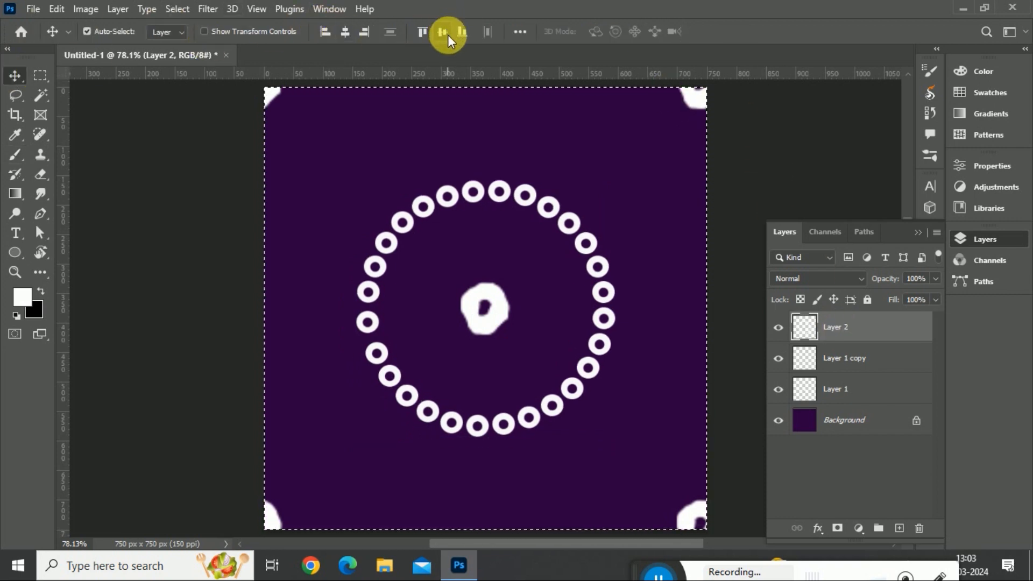
pyautogui.hotkey('ctrl', 'd')
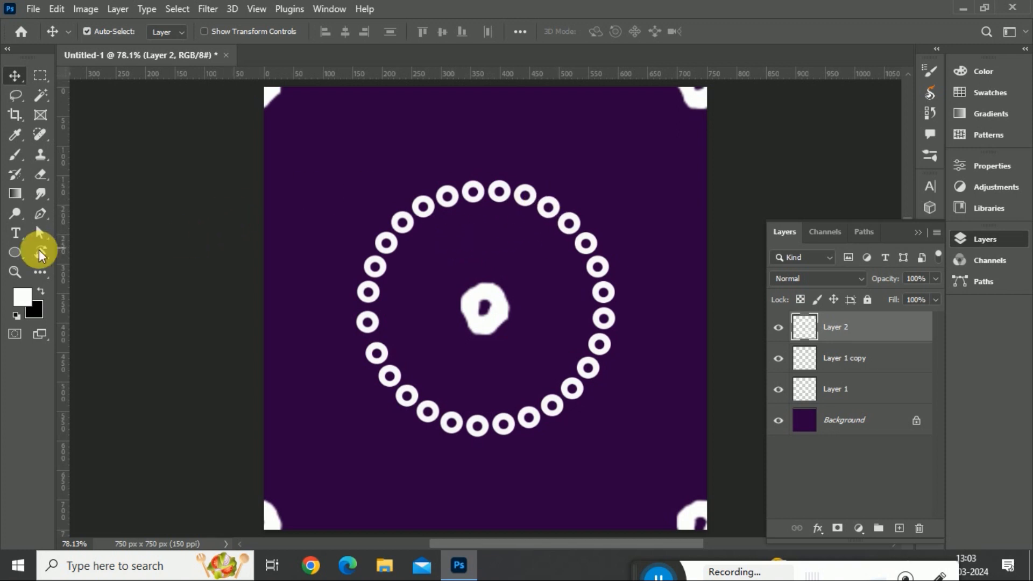
# Step: Draw an upright ellipse about 59 × 117 px in the canvas's upper-left area and give it a white stroke
pyautogui.click(16, 254)
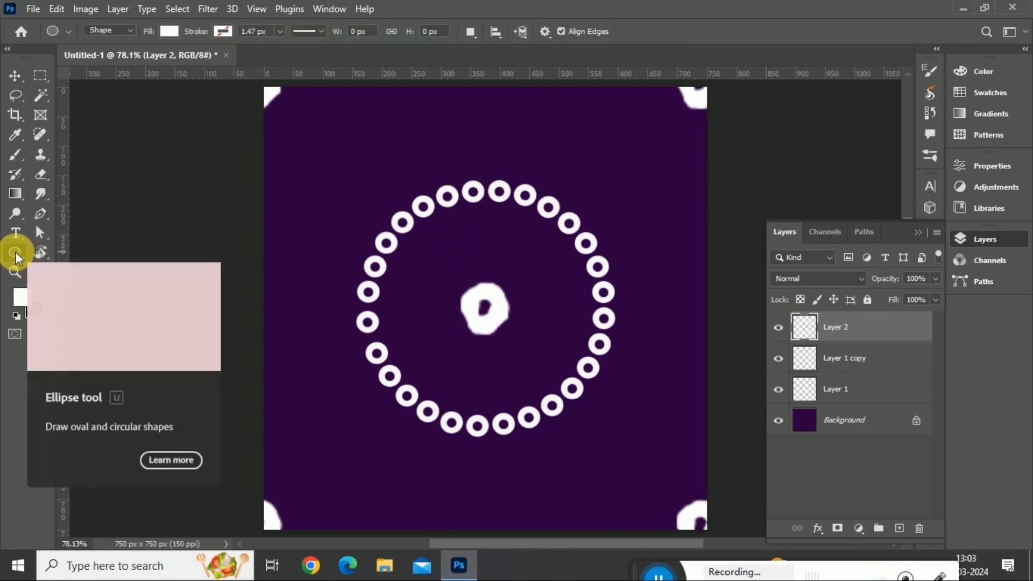
pyautogui.moveTo(295, 161); pyautogui.dragTo(336, 235)
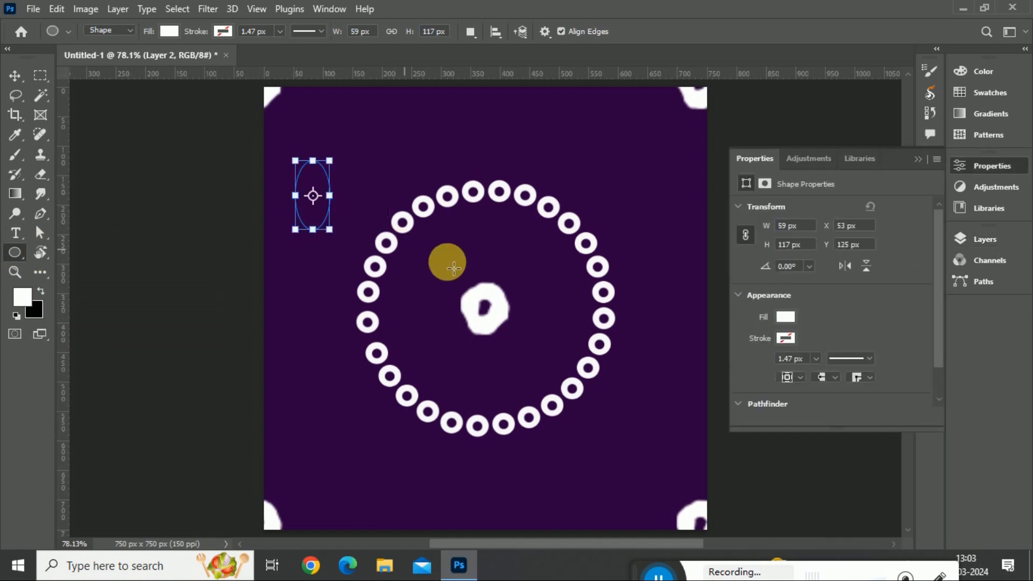
pyautogui.click(790, 318)
pyautogui.click(761, 344)
pyautogui.click(882, 256)
# Step: Remove the new ellipse's fill and set its stroke width to 10 px
pyautogui.click(783, 314)
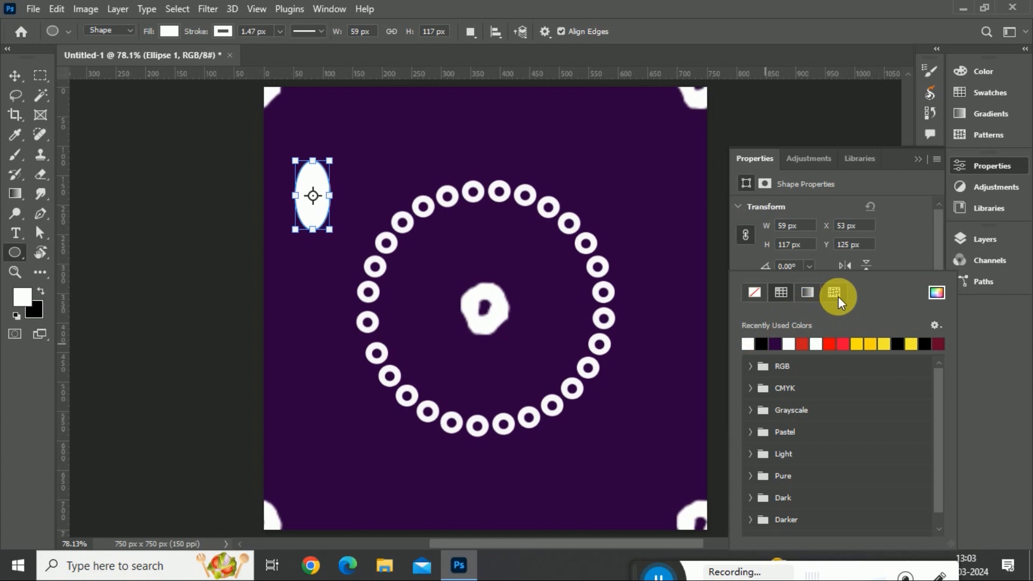
pyautogui.click(883, 233)
pyautogui.click(776, 310)
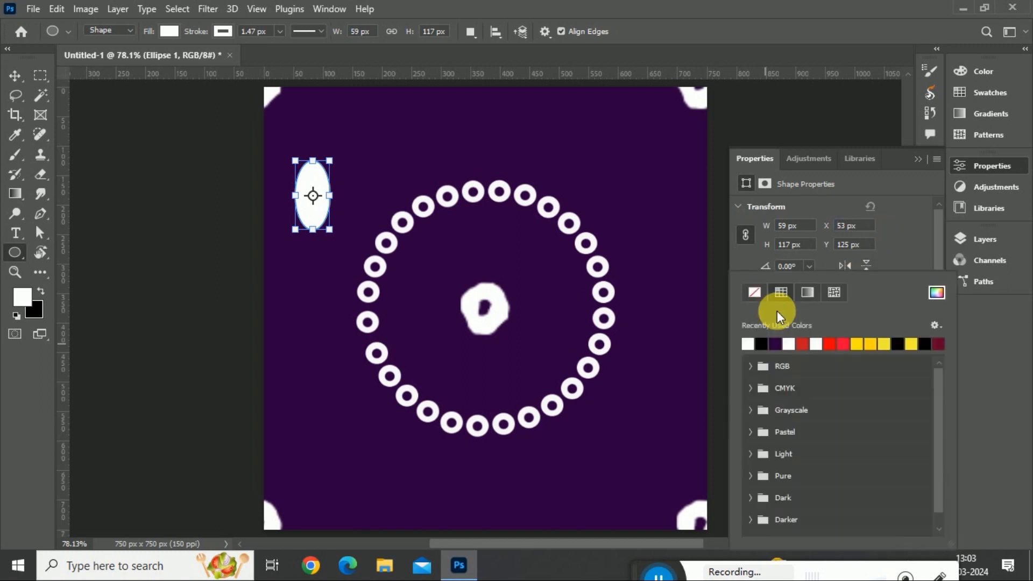
pyautogui.click(754, 293)
pyautogui.click(864, 248)
pyautogui.click(798, 357)
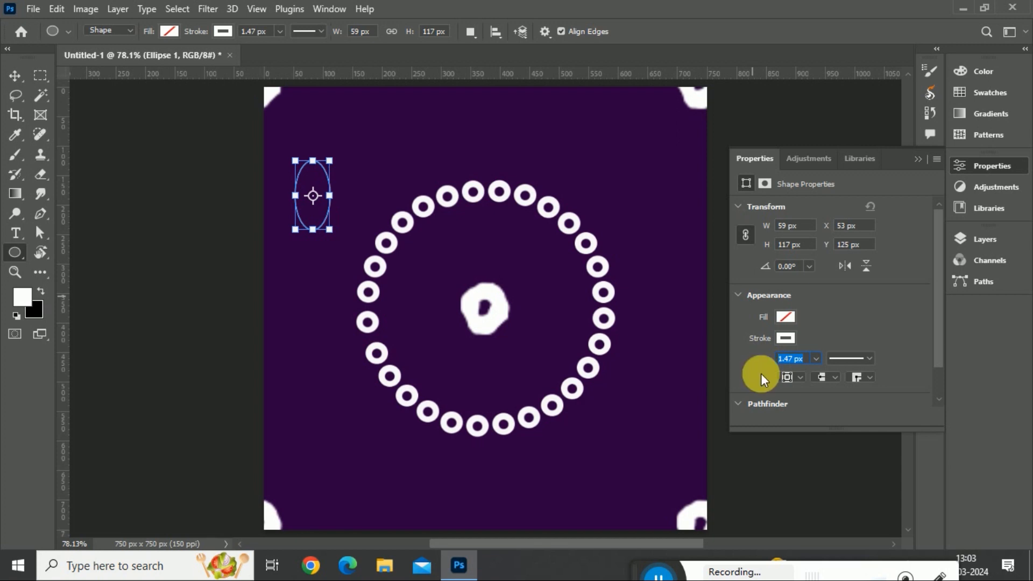
pyautogui.write('10')
pyautogui.press('Return')
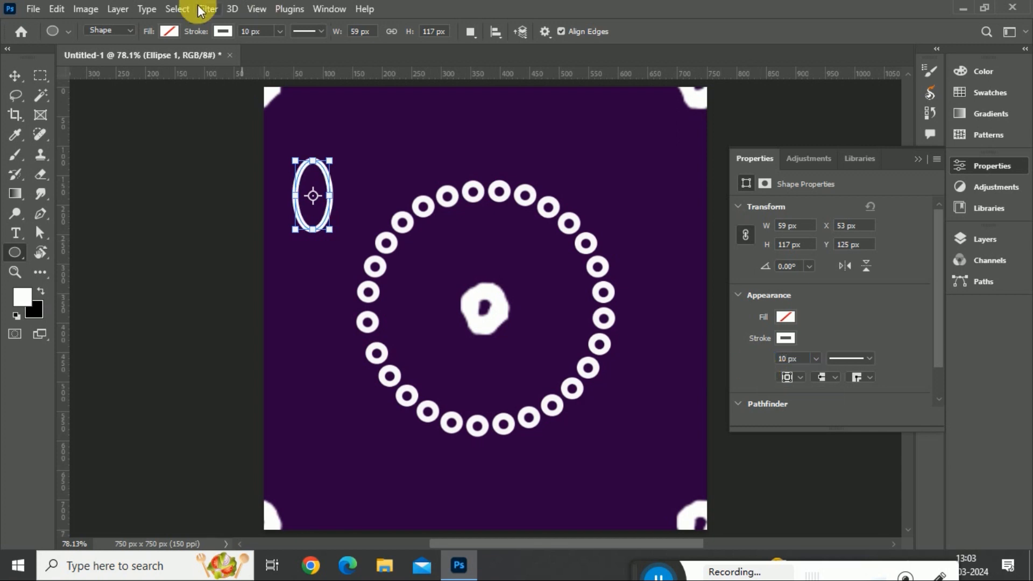
# Step: Move the ellipse slightly up and right, rotate it to about -35.81° so it points at the central ring, and duplicate its layer
pyautogui.click(19, 80)
pyautogui.moveTo(331, 205); pyautogui.dragTo(353, 186)
pyautogui.moveTo(353, 230); pyautogui.dragTo(380, 209)
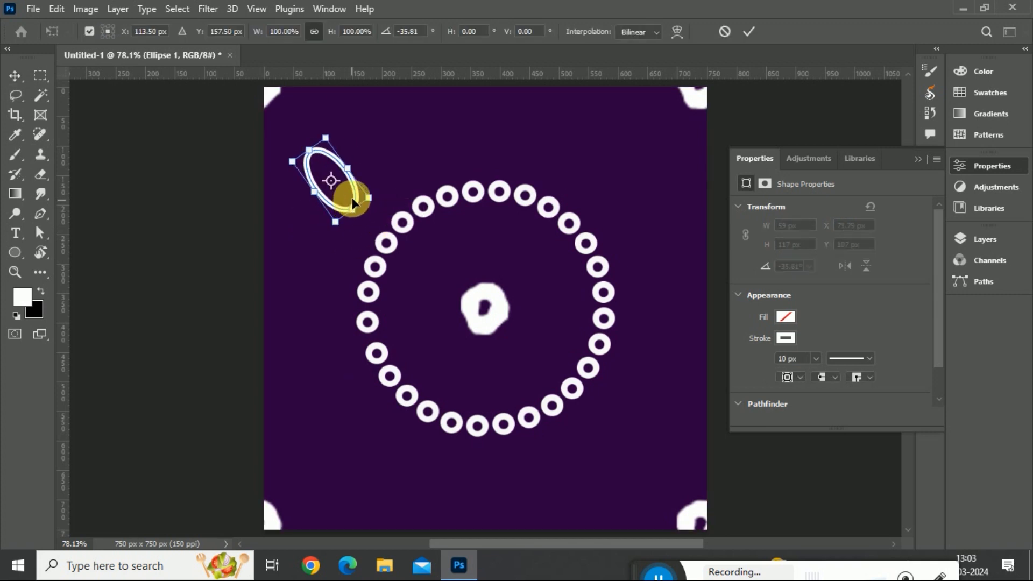
pyautogui.press('Return')
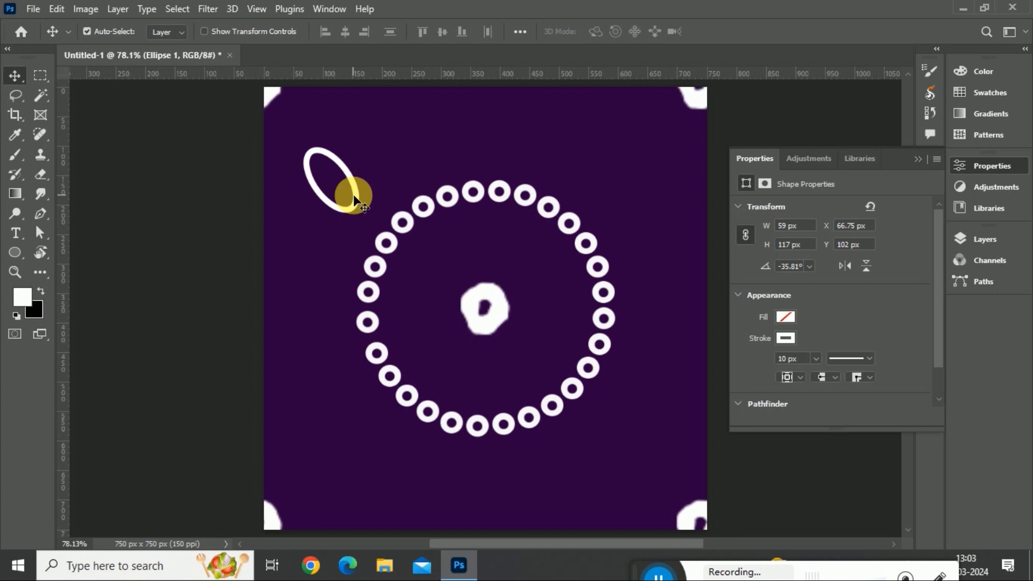
pyautogui.hotkey('ctrl', 'j')
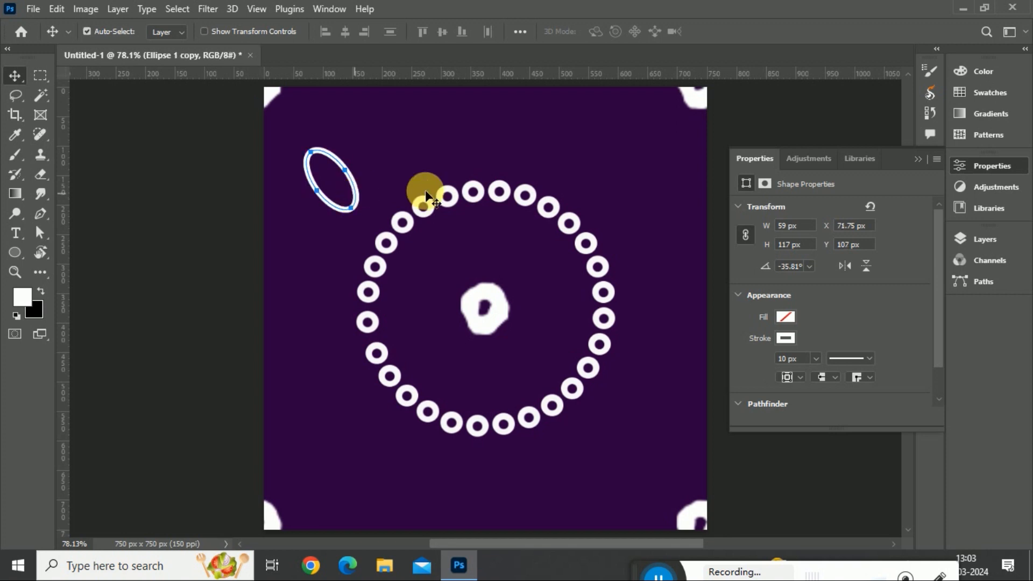
# Step: Hide the Ellipse 1 layer and make the Ellipse 1 copy layer active
pyautogui.click(982, 239)
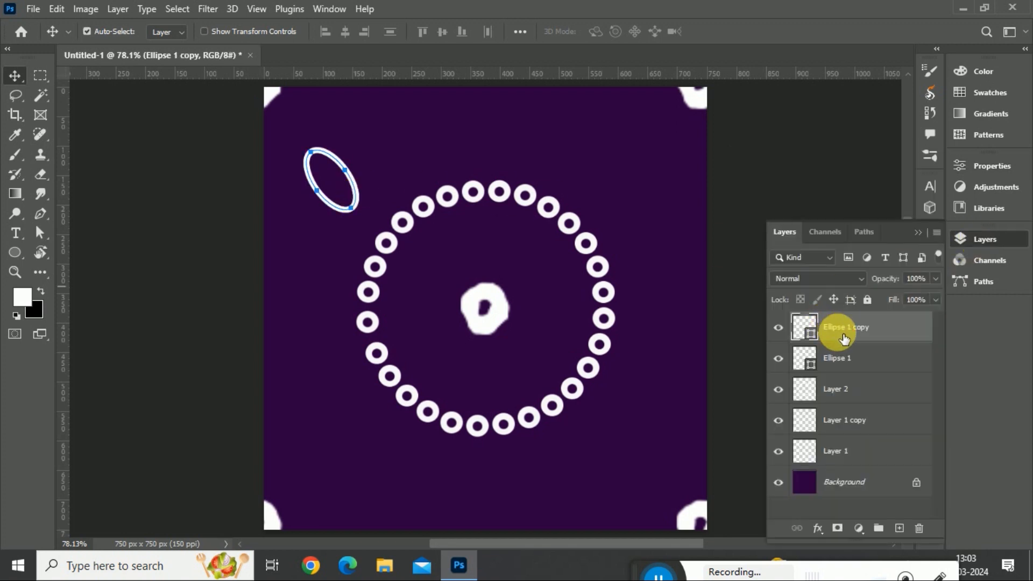
pyautogui.click(778, 360)
pyautogui.click(779, 327)
pyautogui.click(778, 327)
pyautogui.click(857, 330)
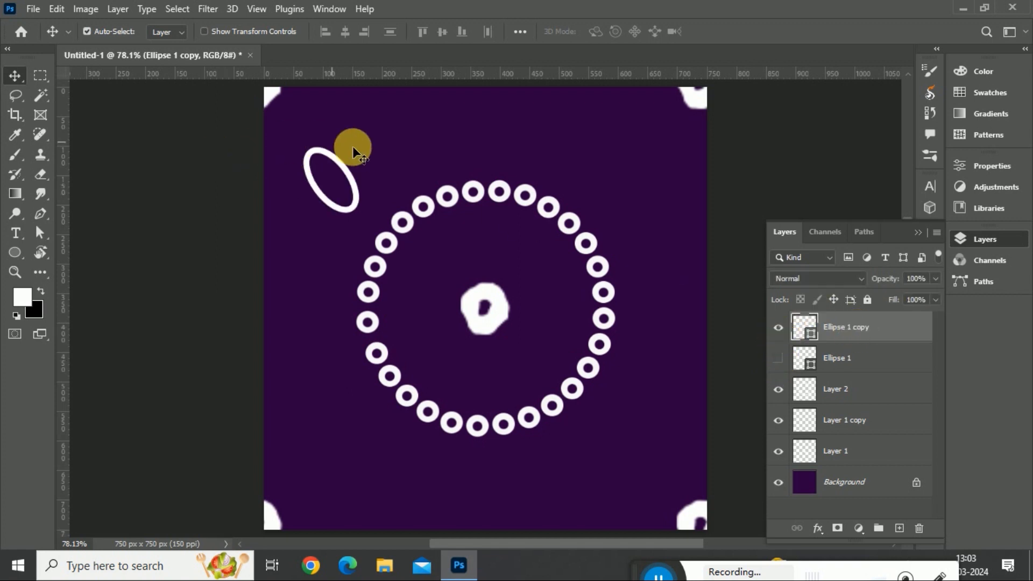
# Step: Try to offset the ellipse copy by +375 px horizontally and 0 px vertically with Wrap Around as a smart filter
pyautogui.click(212, 15)
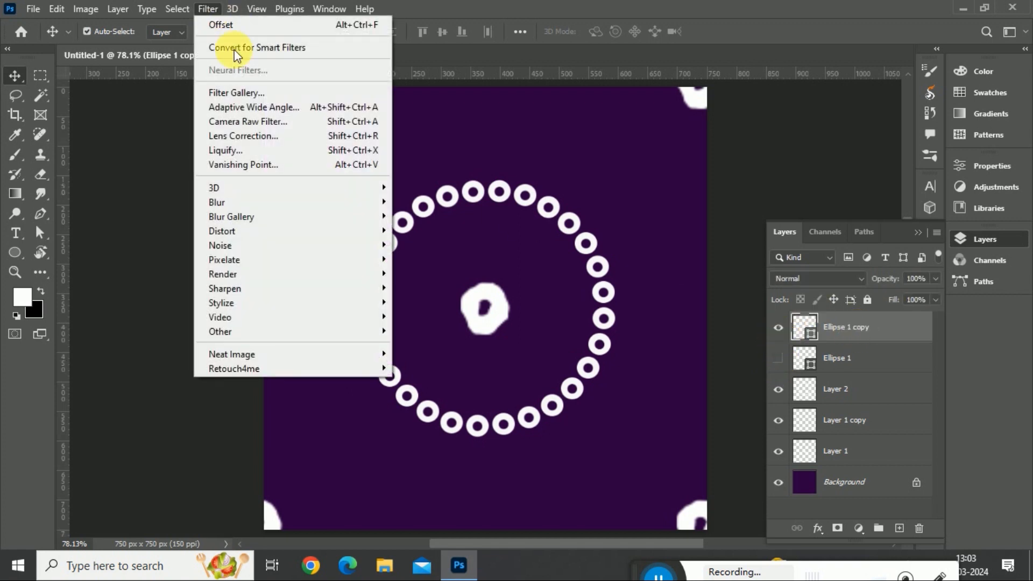
pyautogui.moveTo(352, 335)
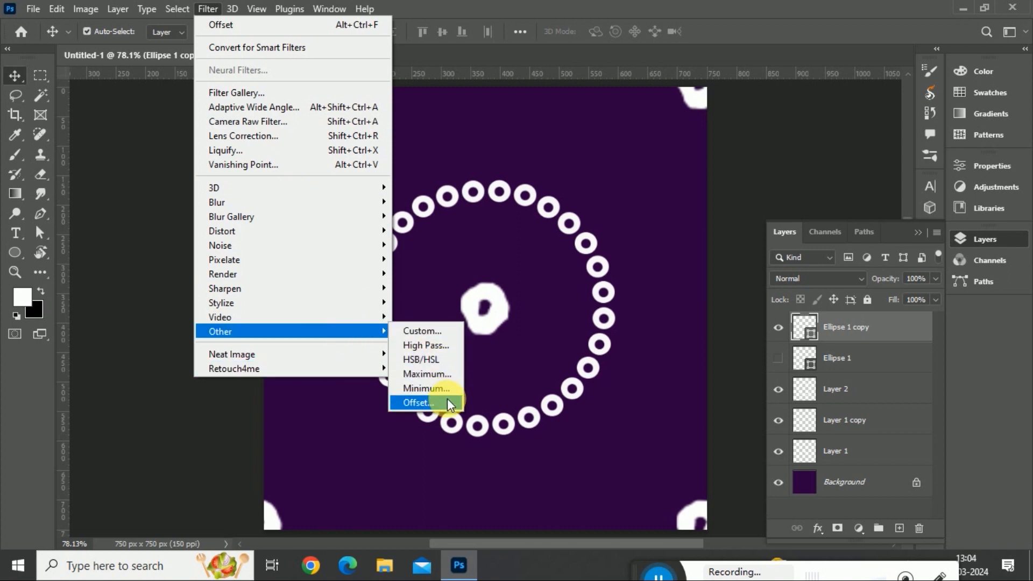
pyautogui.click(444, 403)
pyautogui.click(493, 220)
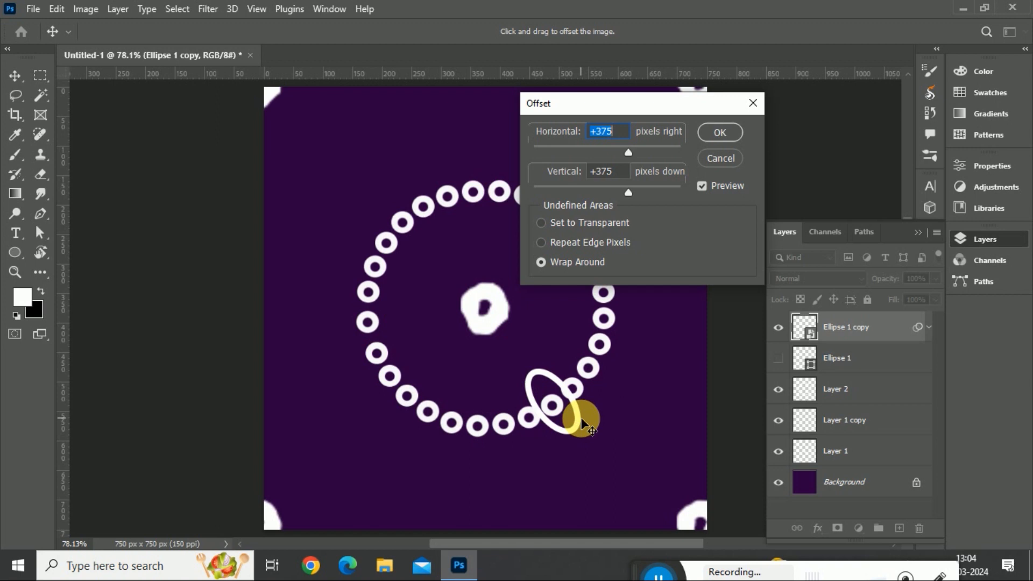
pyautogui.press('Tab')
pyautogui.write('0')
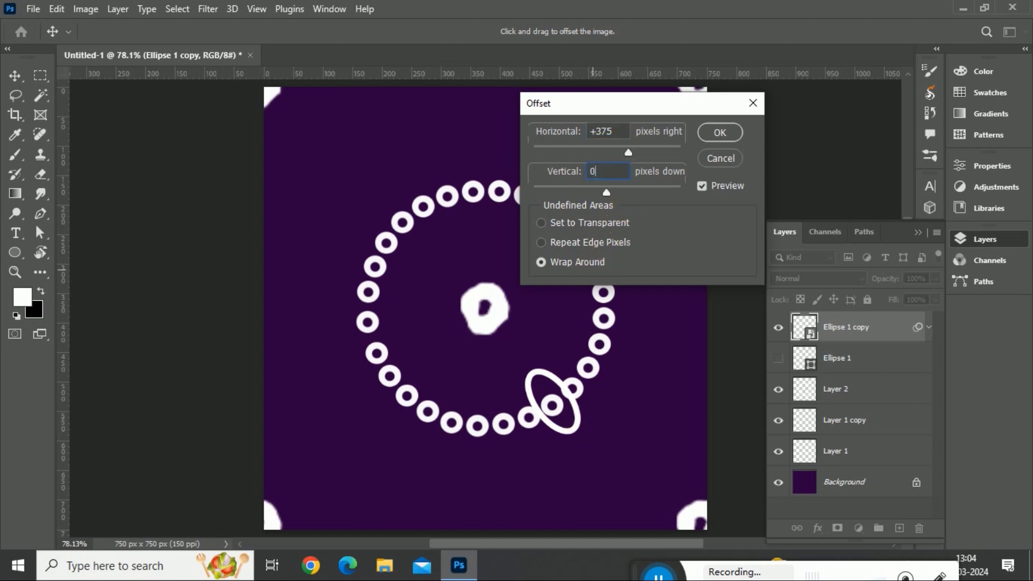
pyautogui.moveTo(653, 104); pyautogui.dragTo(739, 140)
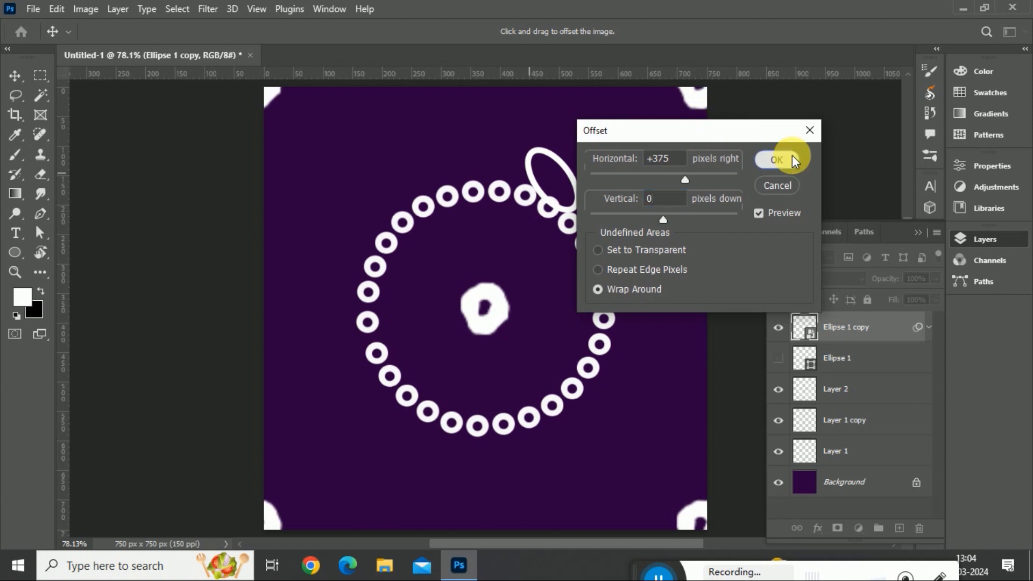
pyautogui.click(791, 156)
pyautogui.moveTo(673, 211); pyautogui.dragTo(664, 213)
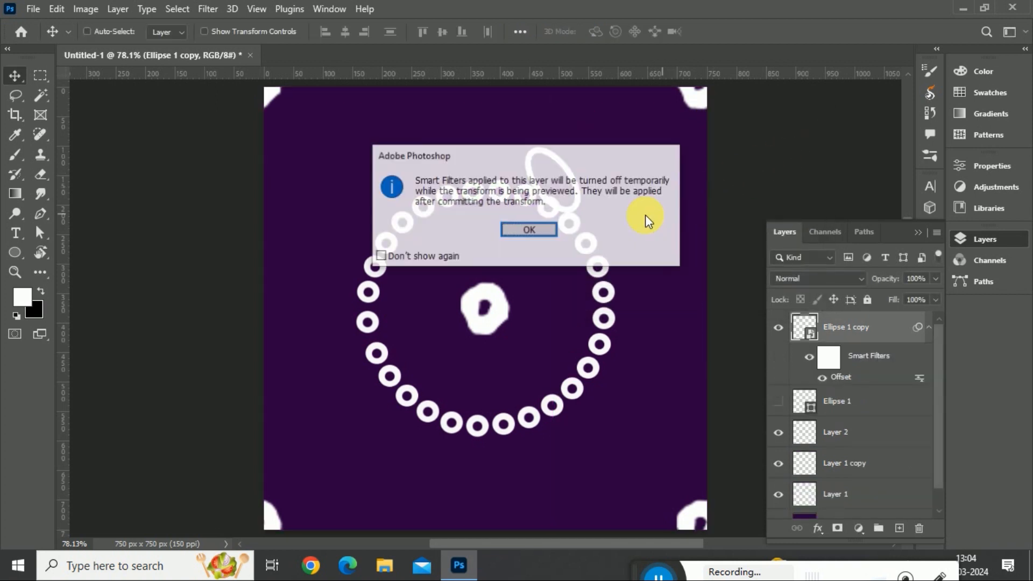
pyautogui.click(520, 224)
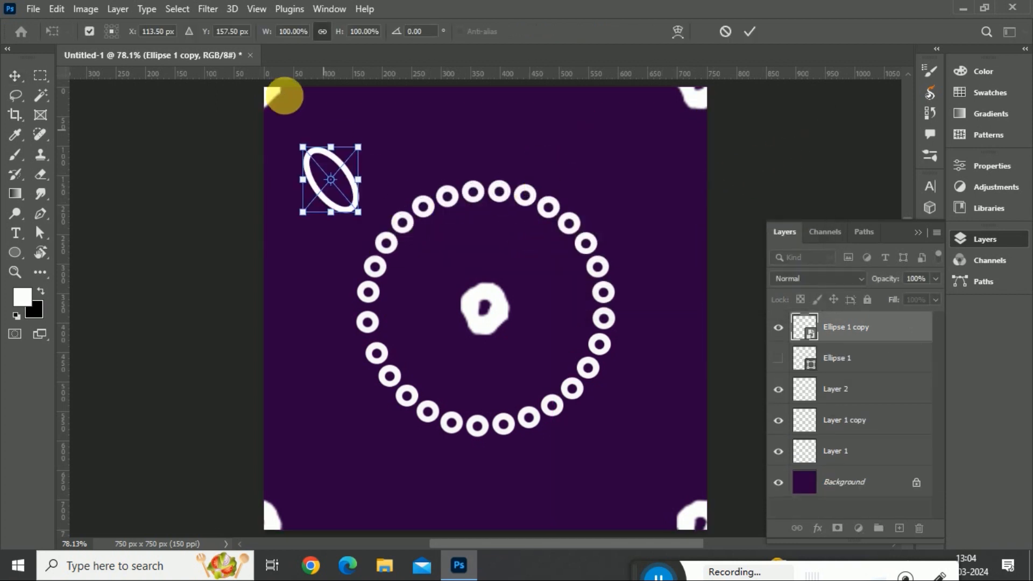
pyautogui.press('Escape')
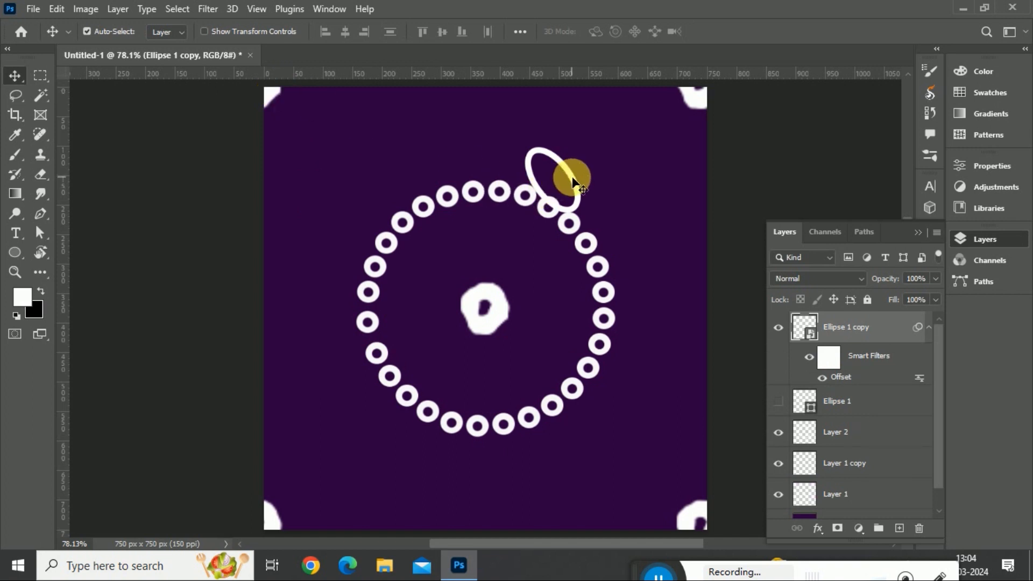
# Step: Move the ellipse copy to just above the ring circle, centered horizontally, and place a vertical guide at the canvas center
pyautogui.moveTo(574, 183); pyautogui.dragTo(511, 160)
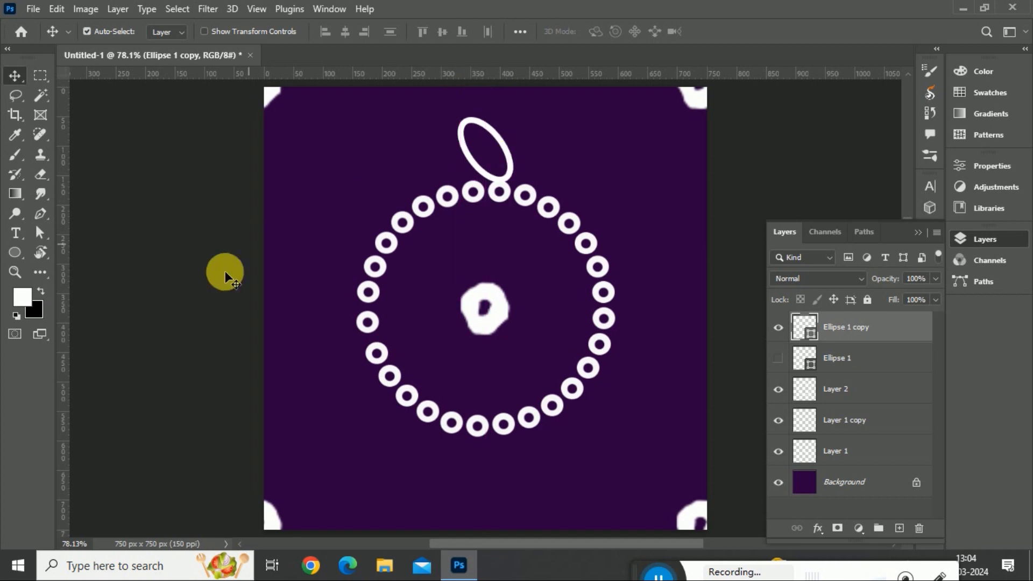
pyautogui.moveTo(219, 286); pyautogui.dragTo(493, 326)
pyautogui.scroll(3, 553, 209)
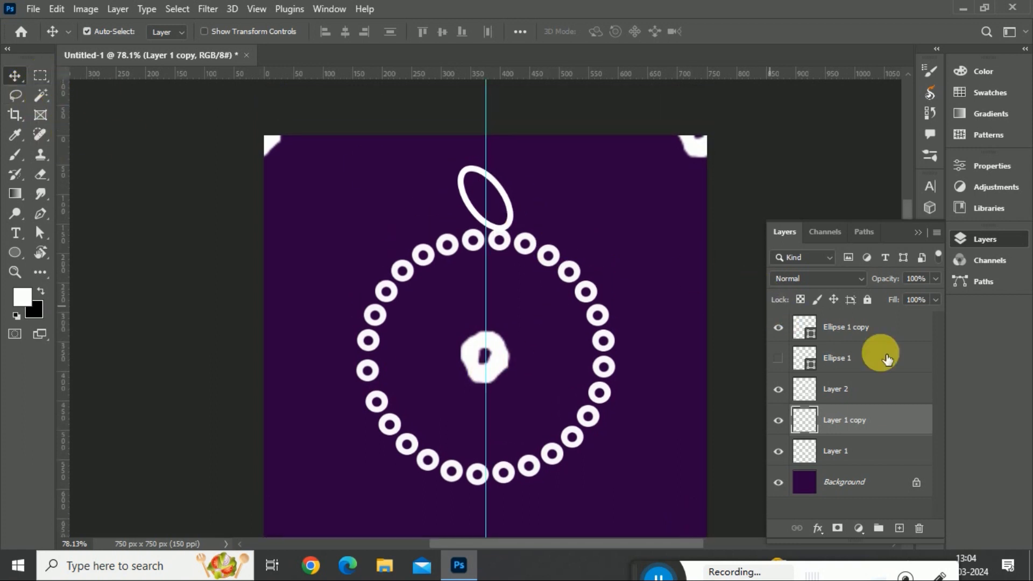
# Step: Rasterize the Ellipse 1 copy layer
pyautogui.click(882, 334)
pyautogui.rightClick(882, 334)
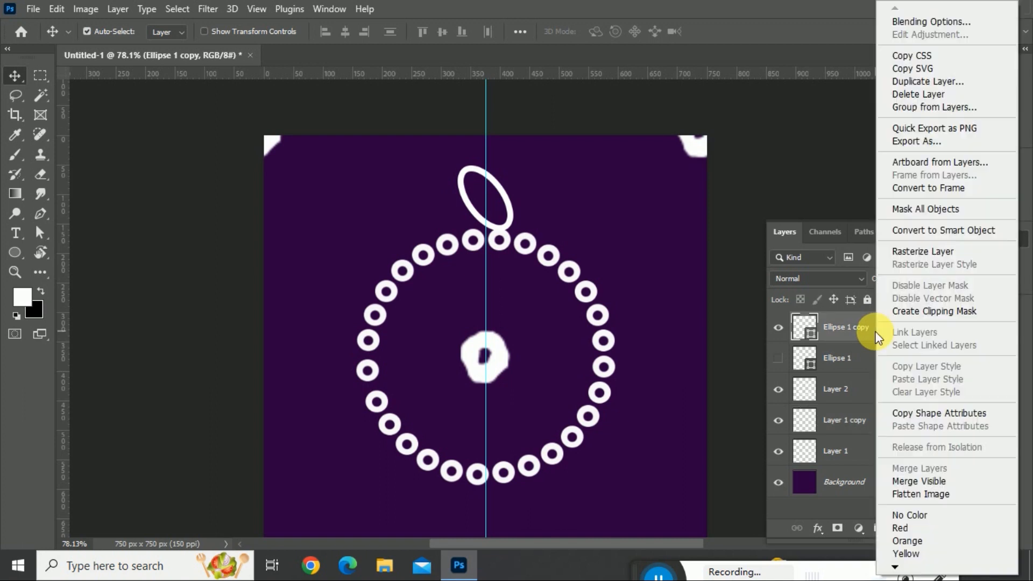
pyautogui.click(917, 252)
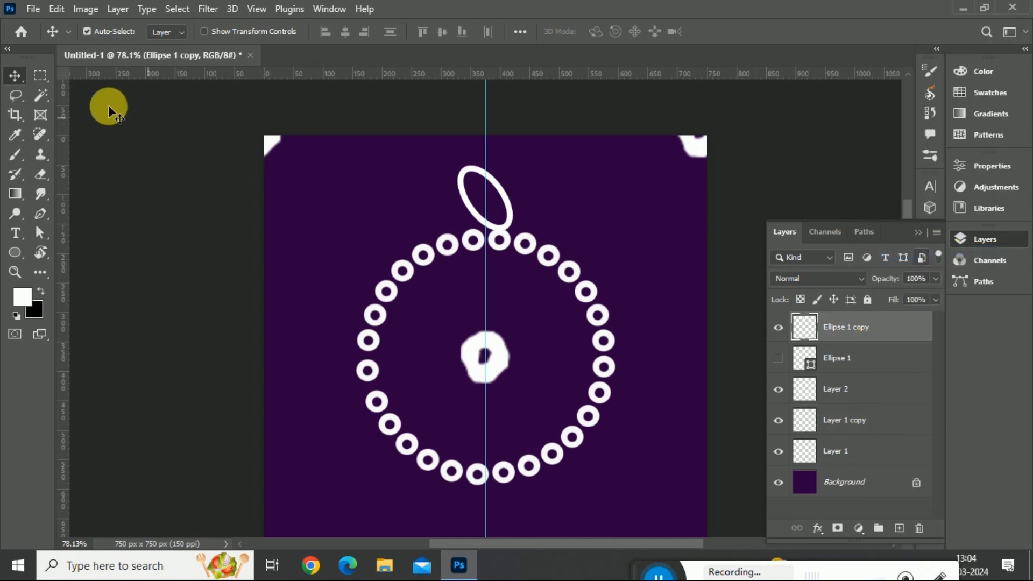
# Step: Select the canvas area left of the guide around the ellipse copy and flip that half horizontally to the canvas edge
pyautogui.click(40, 76)
pyautogui.moveTo(138, 104); pyautogui.dragTo(483, 301)
pyautogui.click(483, 301)
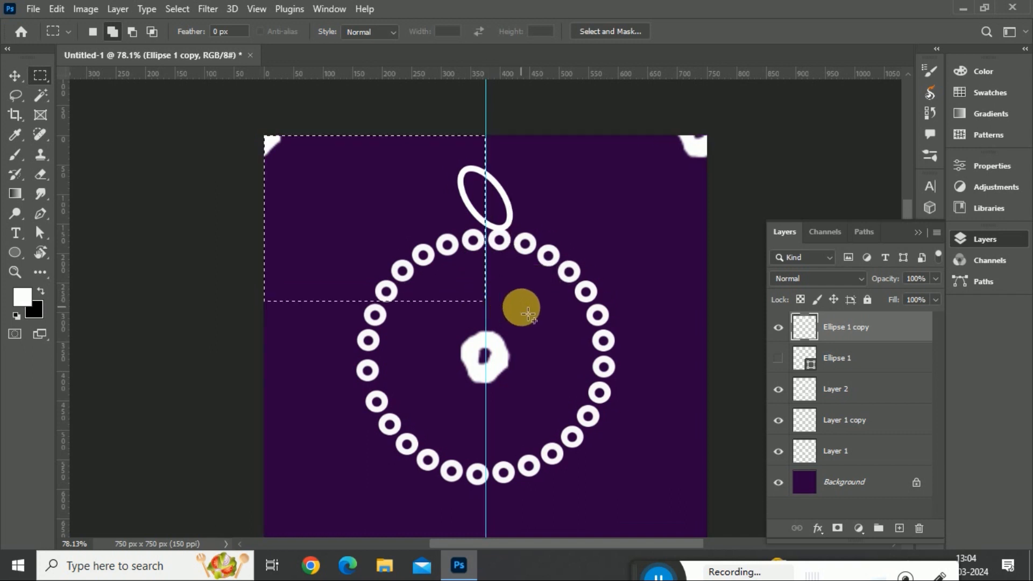
pyautogui.hotkey('ctrl', 't')
pyautogui.rightClick(418, 219)
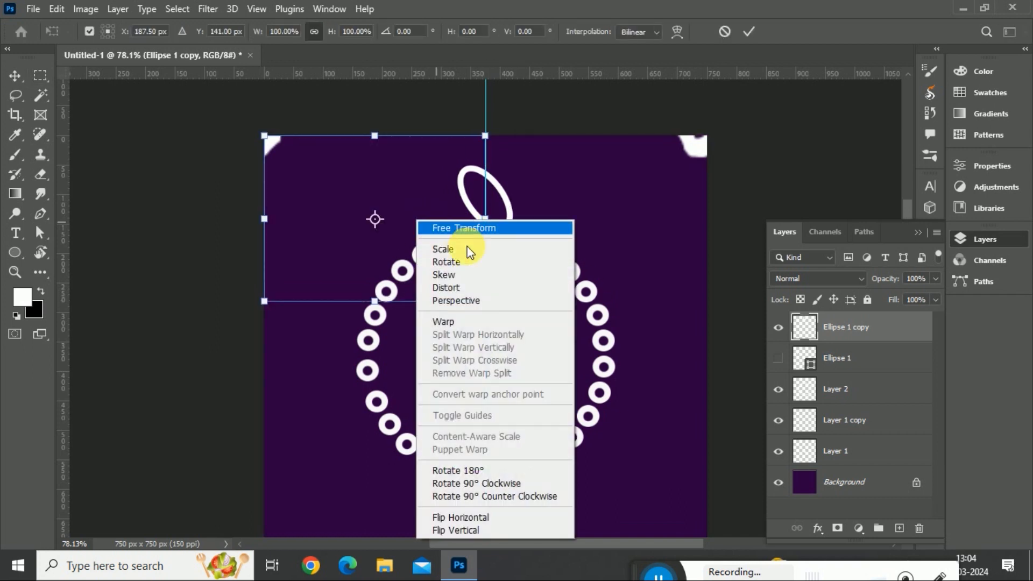
pyautogui.click(492, 518)
pyautogui.press('Return')
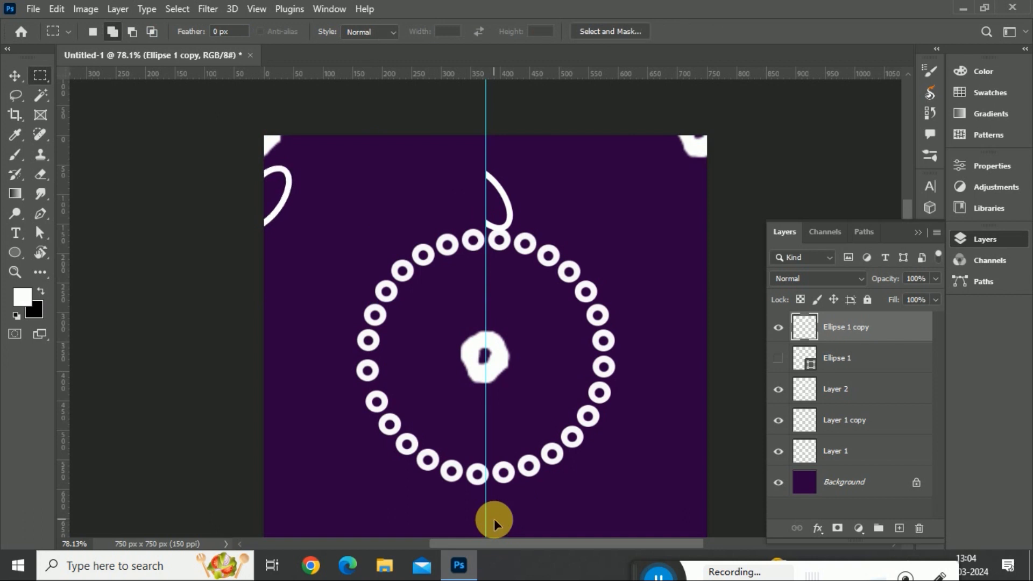
# Step: Select the canvas area right of the guide around the remaining ellipse half and flip it horizontally to the opposite edge
pyautogui.moveTo(789, 127); pyautogui.dragTo(497, 364)
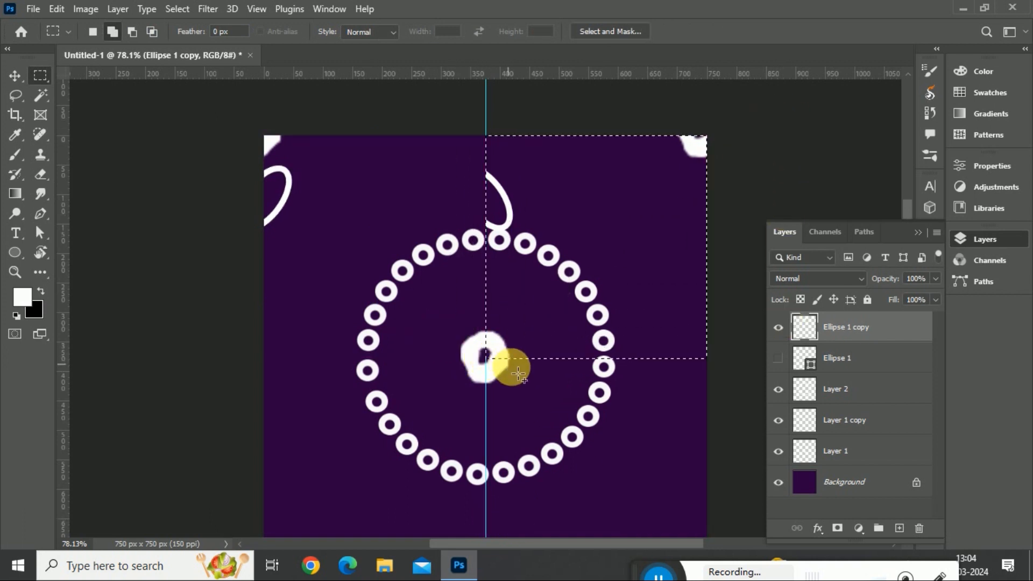
pyautogui.hotkey('ctrl', 't')
pyautogui.rightClick(569, 274)
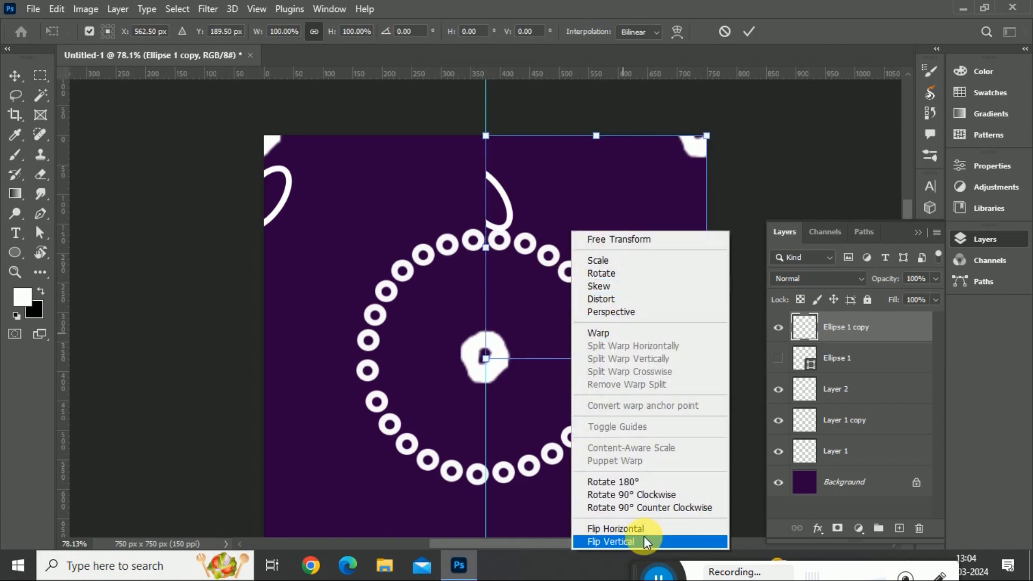
pyautogui.click(651, 525)
pyautogui.press('Return')
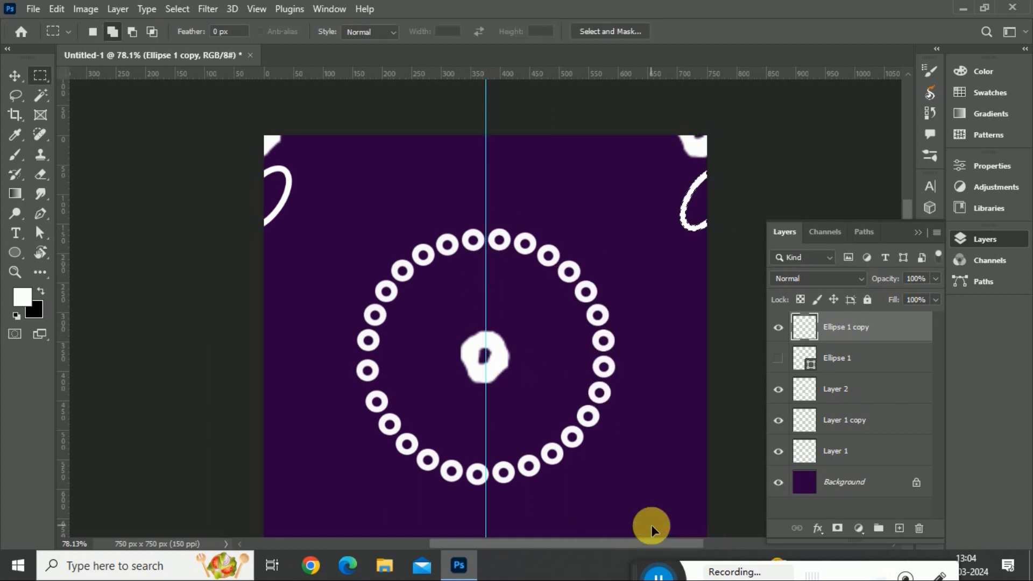
pyautogui.scroll(-1, 679, 424)
pyautogui.scroll(-1, 680, 425)
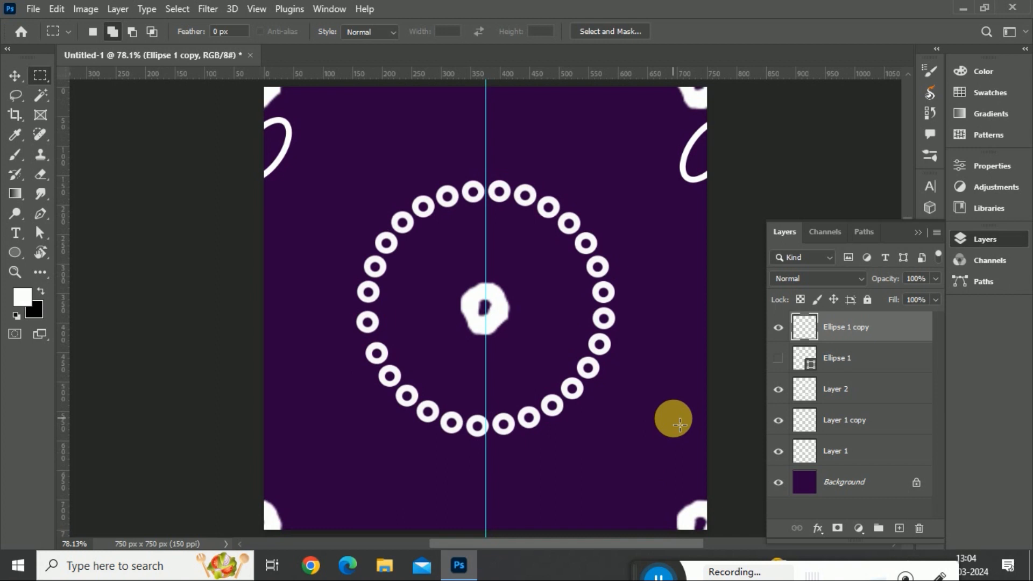
# Step: Duplicate the split ellipse layer, rotate it 90° and move it down so its halves meet the canvas's upper and lower edges
pyautogui.hotkey('ctrl', 'j')
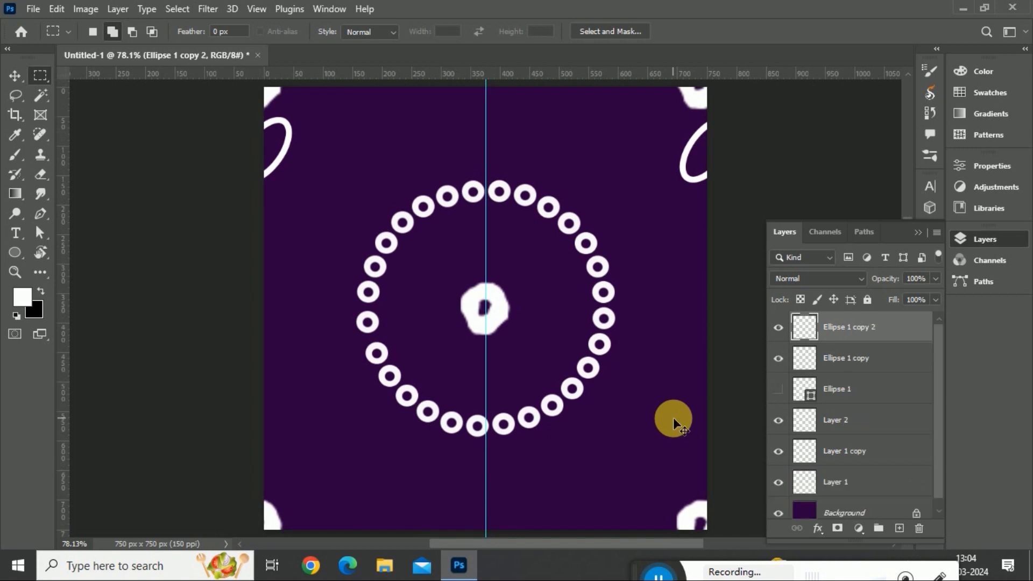
pyautogui.hotkey('ctrl', 't')
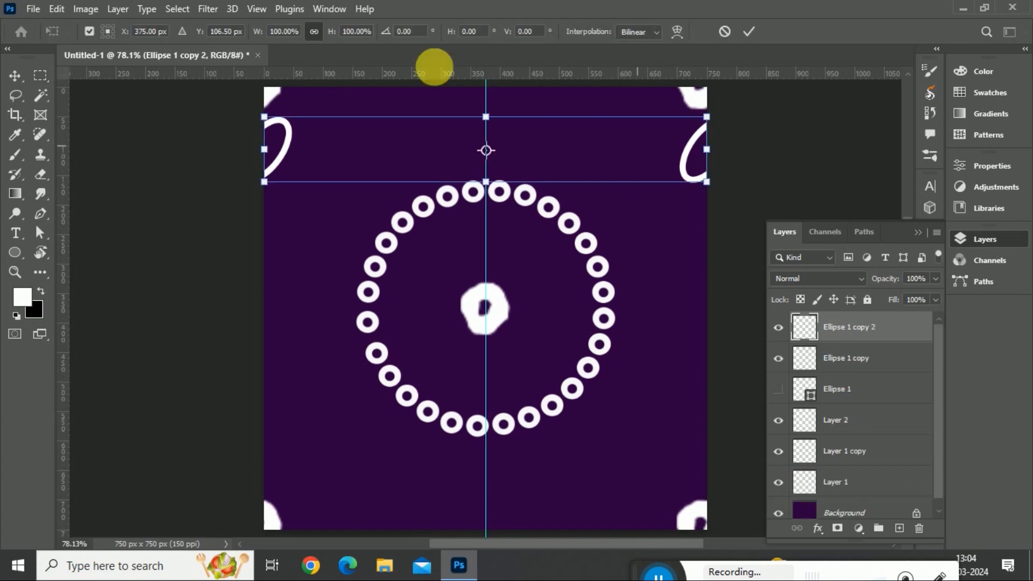
pyautogui.click(425, 34)
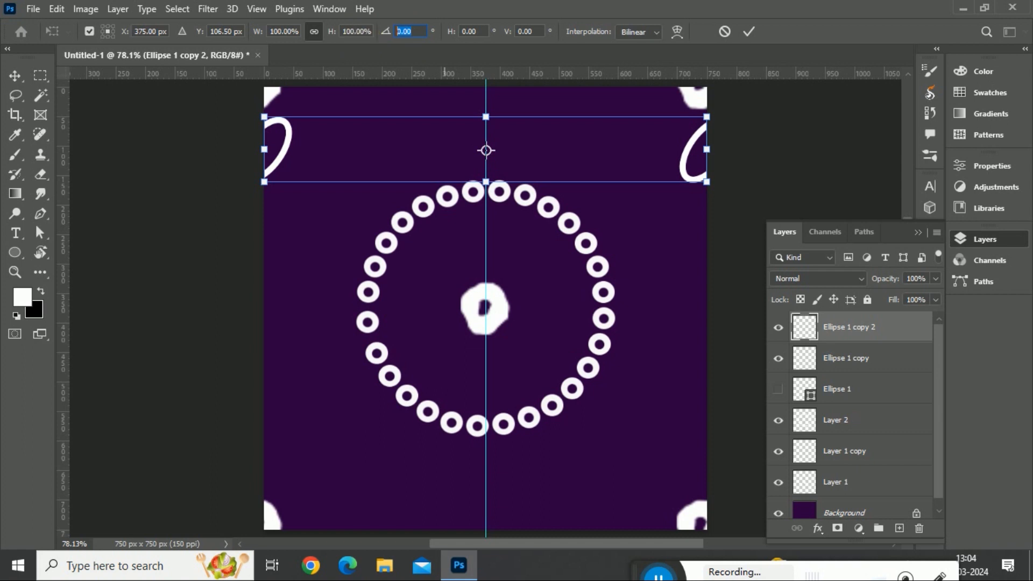
pyautogui.write('90')
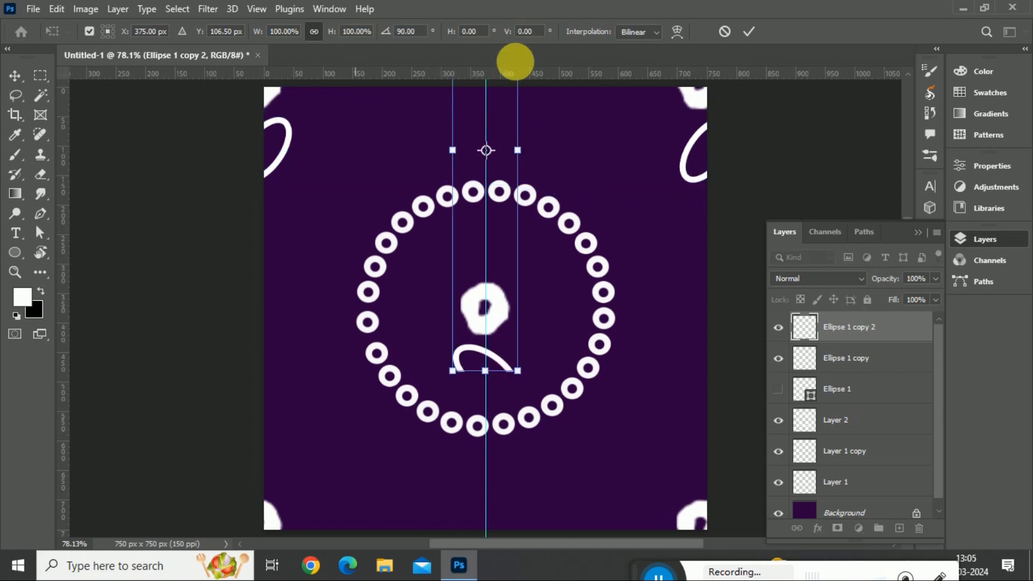
pyautogui.moveTo(489, 206); pyautogui.dragTo(491, 358)
pyautogui.press('Return')
pyautogui.press('m')
pyautogui.scroll(-3, 503, 367)
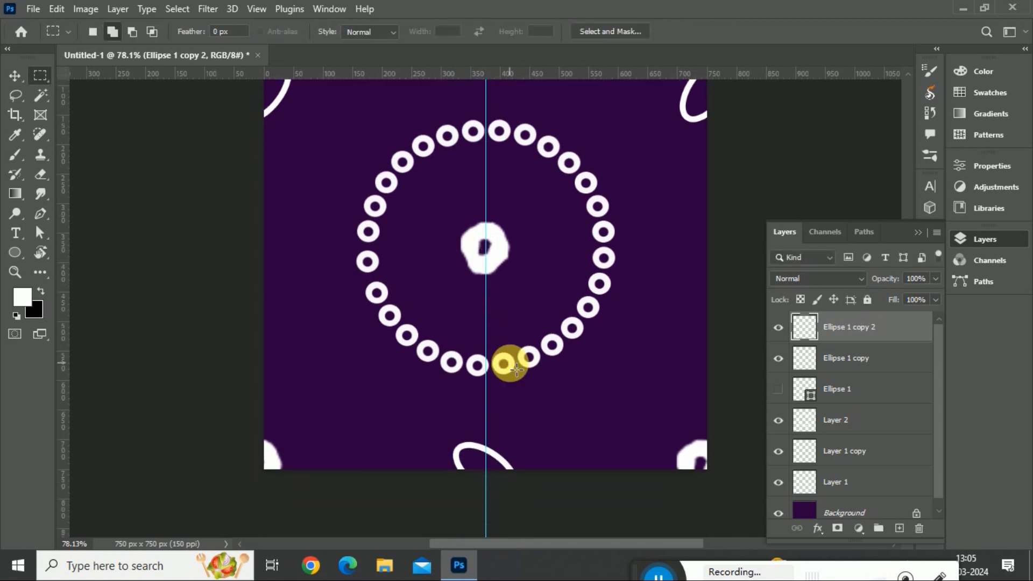
# Step: Show the Ellipse 1 layer again and move its ellipse down next to the upper-left part of the ring circle
pyautogui.click(871, 388)
pyautogui.click(778, 389)
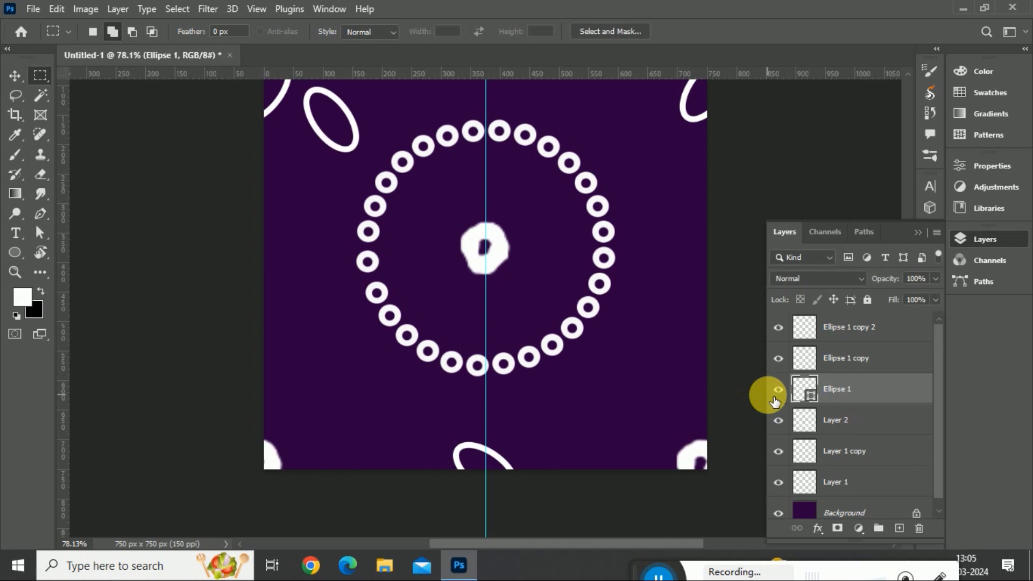
pyautogui.scroll(3, 269, 274)
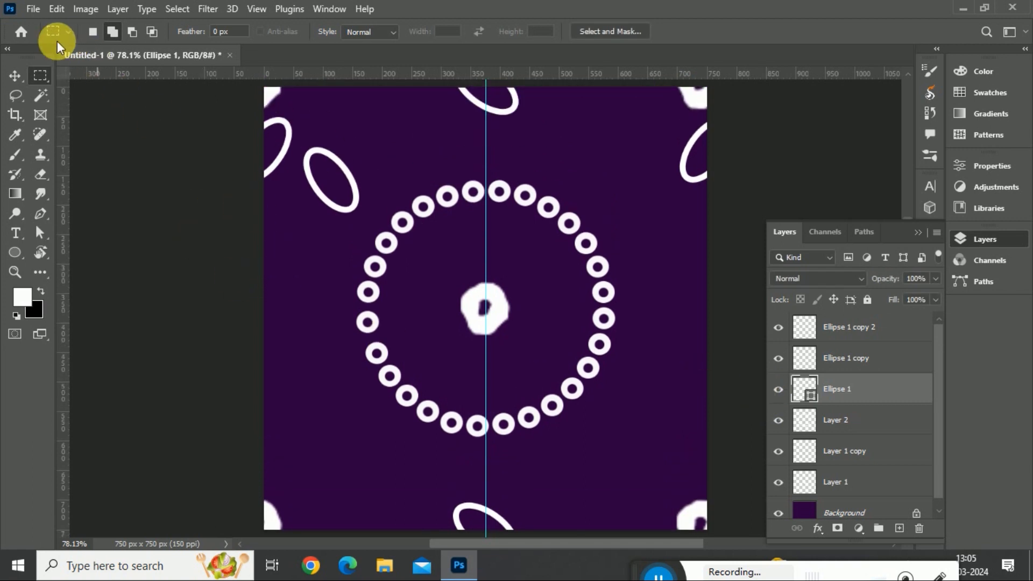
pyautogui.click(15, 76)
pyautogui.moveTo(359, 201); pyautogui.dragTo(359, 236)
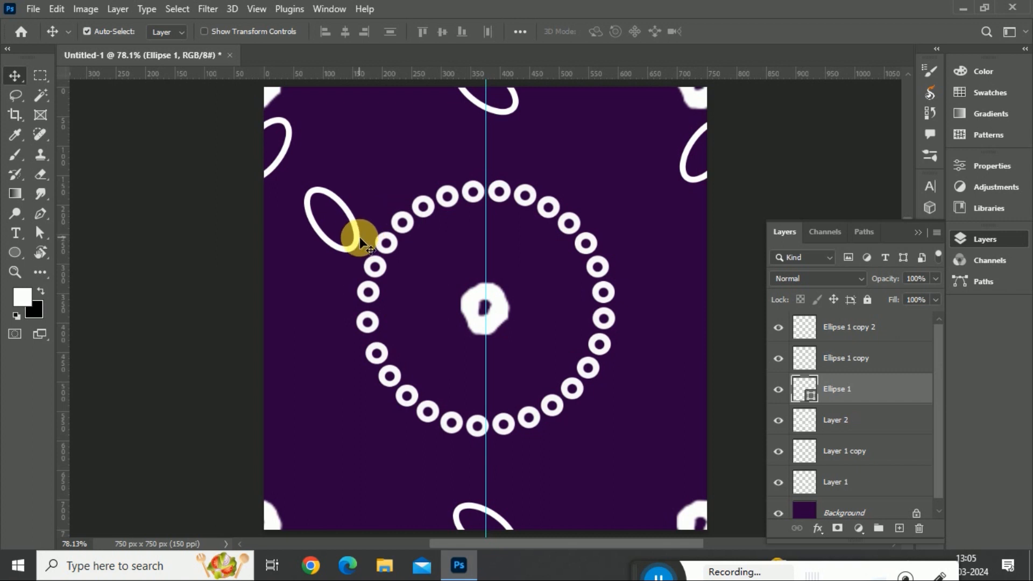
# Step: Copy the ellipse to the canvas's lower right, rotate the copy to about 20.21°, and place another copy at the lower left
pyautogui.moveTo(353, 249); pyautogui.dragTo(653, 482)
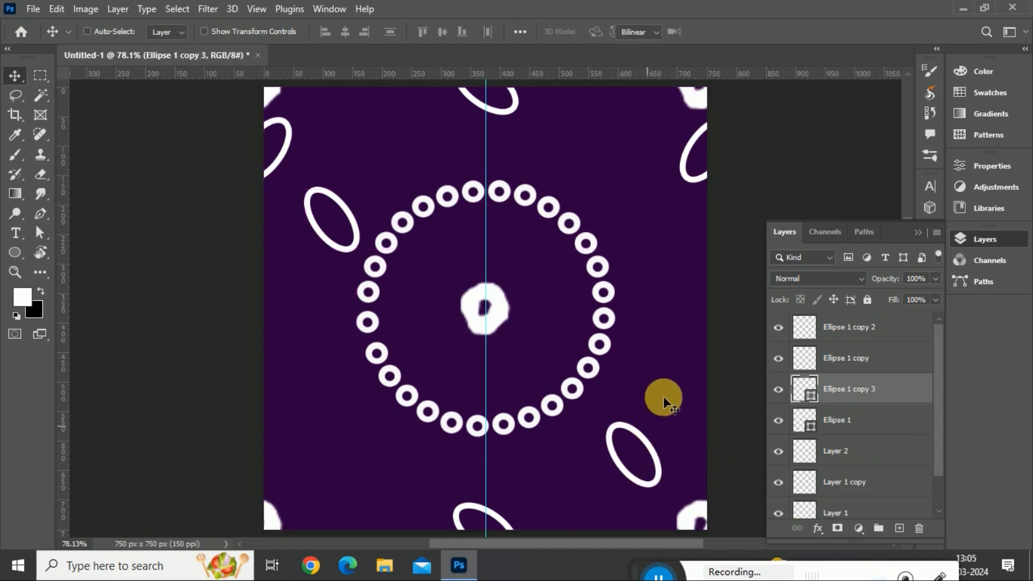
pyautogui.hotkey('ctrl', 't')
pyautogui.moveTo(688, 411); pyautogui.dragTo(721, 472)
pyautogui.press('Return')
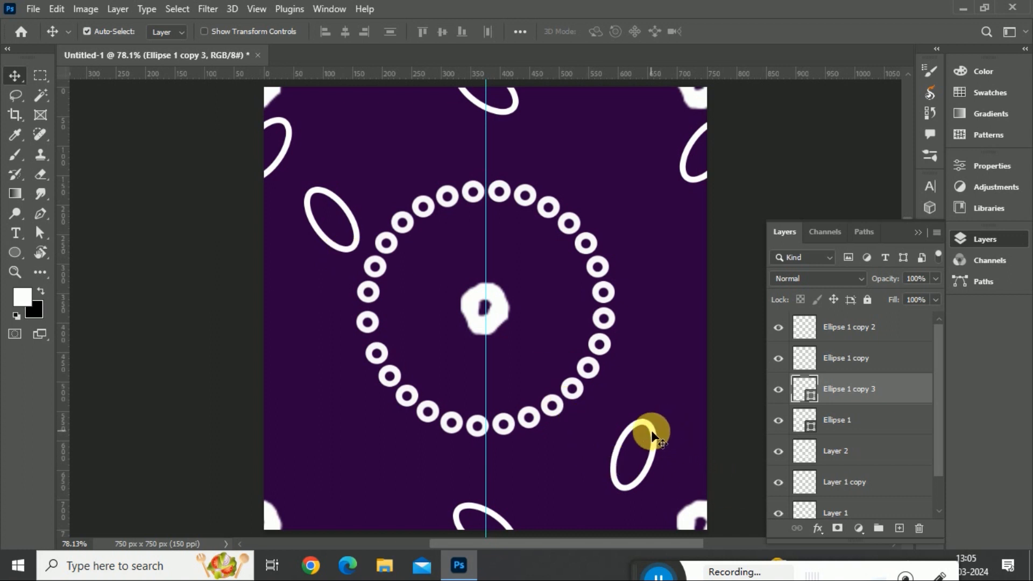
pyautogui.moveTo(652, 433); pyautogui.dragTo(312, 418)
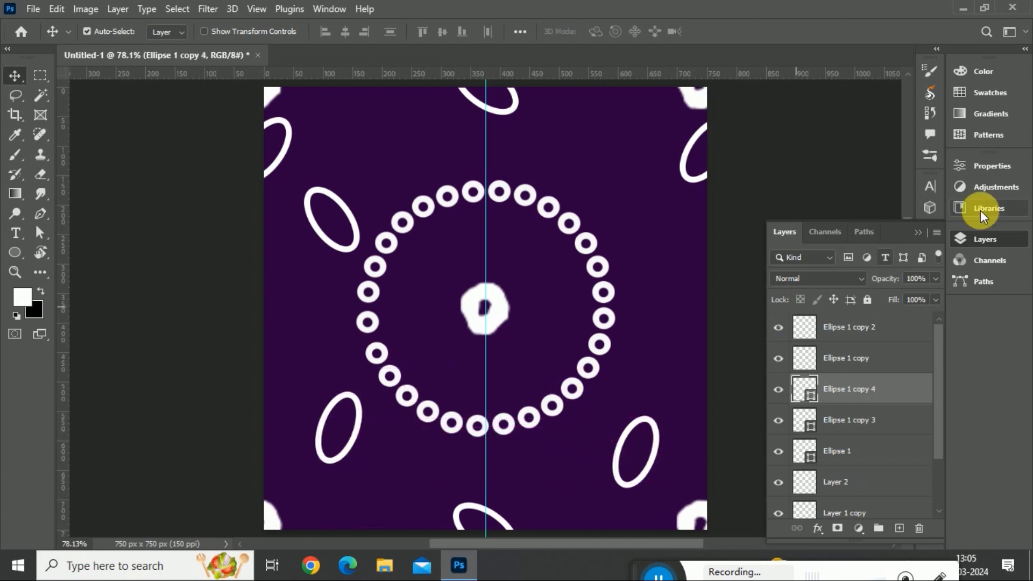
# Step: Give the lower-left ellipse a bright purple fill, keeping its white outline
pyautogui.click(989, 168)
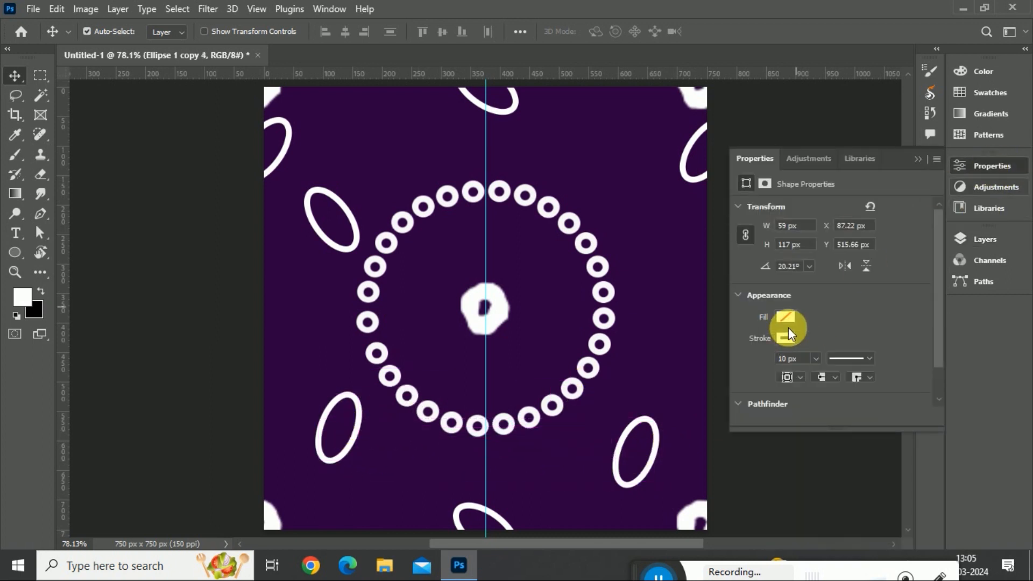
pyautogui.click(774, 323)
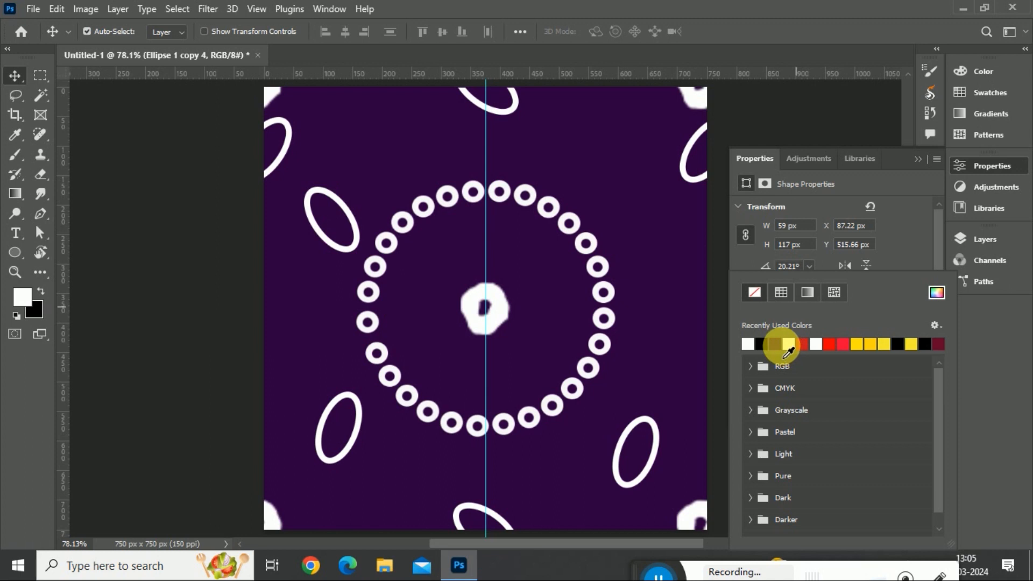
pyautogui.click(776, 344)
pyautogui.click(946, 302)
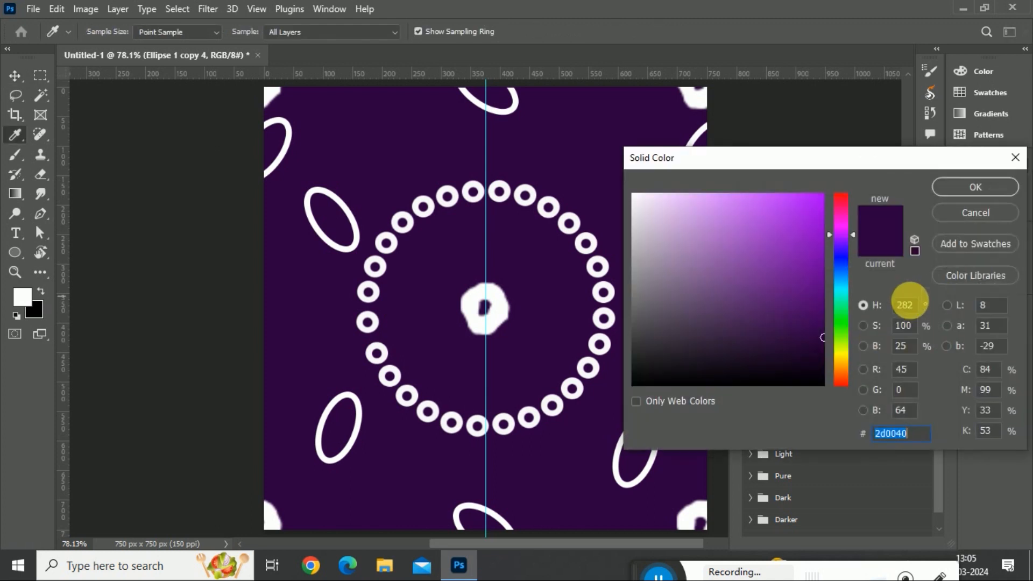
pyautogui.moveTo(795, 306); pyautogui.dragTo(848, 166)
pyautogui.click(947, 181)
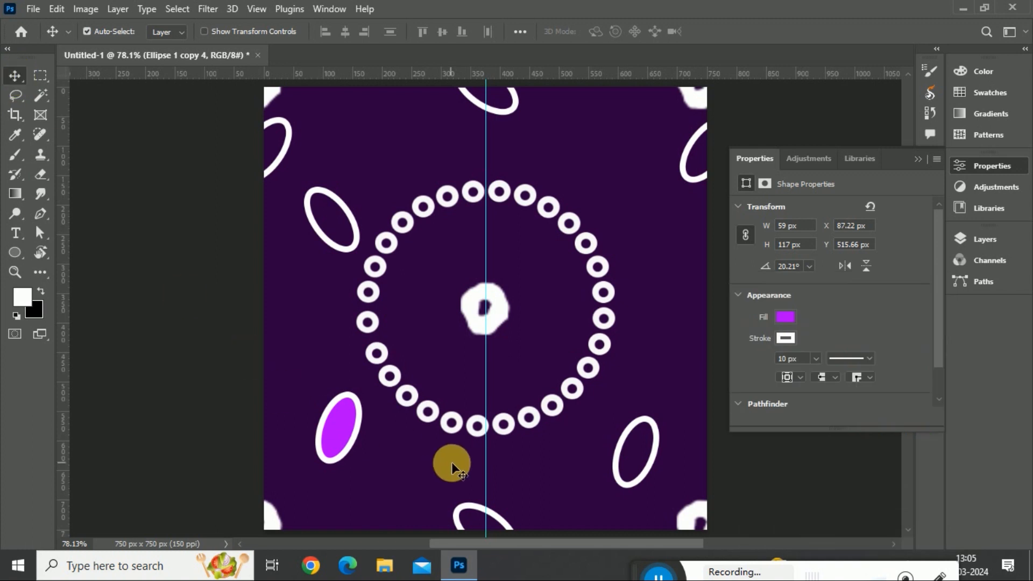
# Step: Scale the filled ellipse down to about 59.55% and set its stroke width to 5 px
pyautogui.hotkey('ctrl', 't')
pyautogui.moveTo(361, 391); pyautogui.dragTo(344, 419)
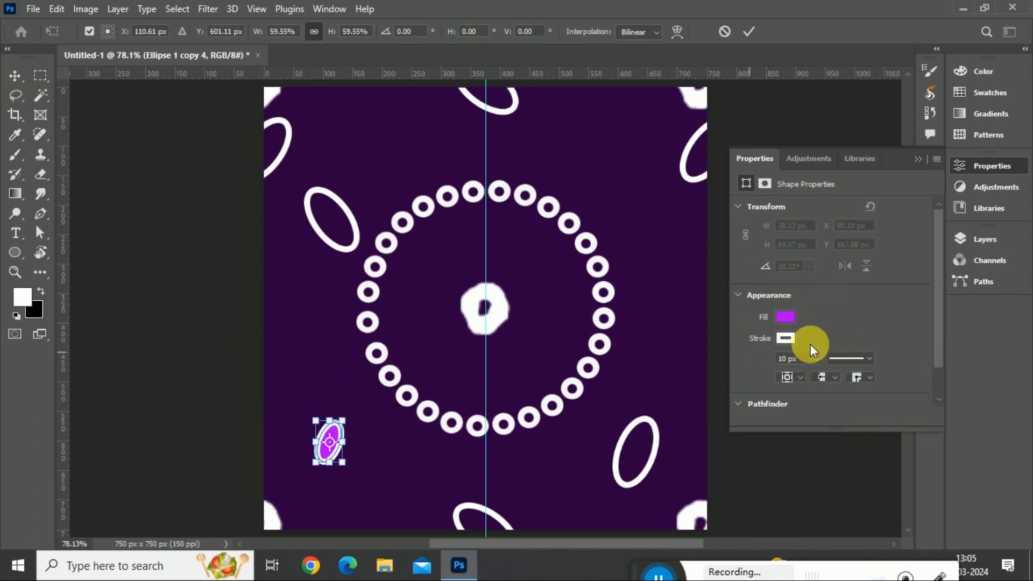
pyautogui.click(802, 360)
pyautogui.click(801, 360)
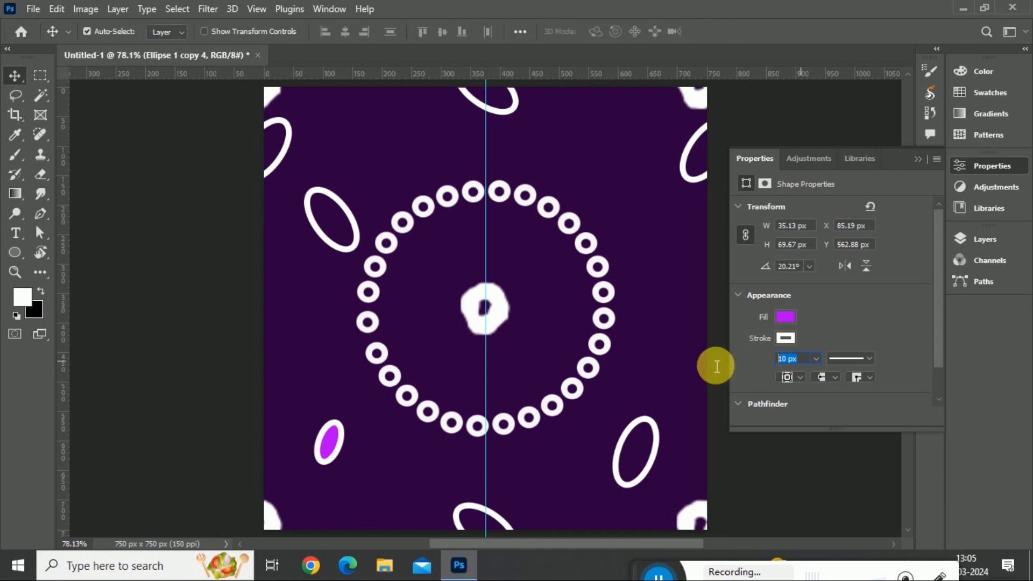
pyautogui.write('5')
pyautogui.press('Return')
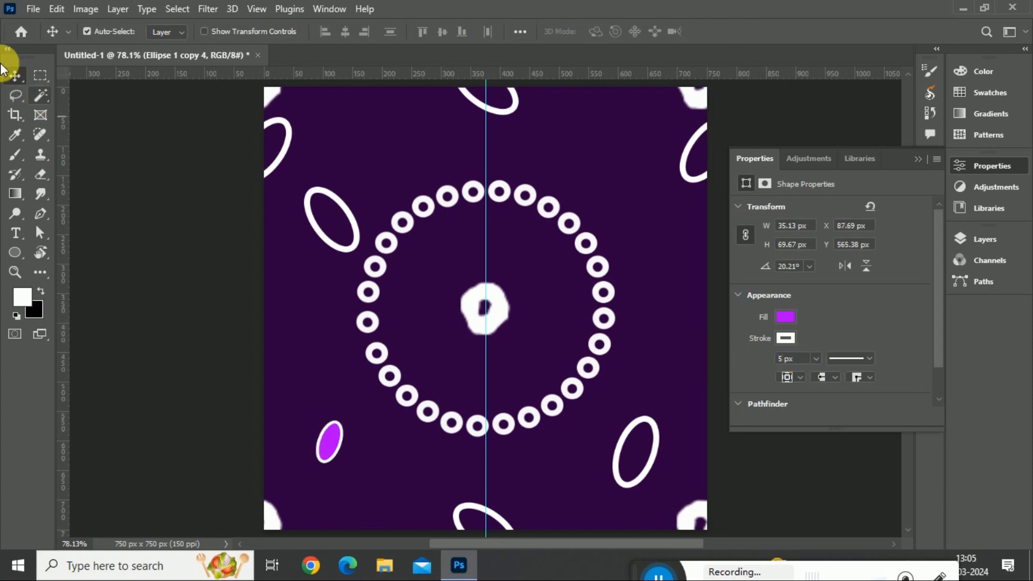
# Step: Copy the filled ellipse into the ring circle, place it on the guide above the central ring, and bring its layer to the top of the stack
pyautogui.moveTo(332, 446); pyautogui.dragTo(454, 233)
pyautogui.hotkey('ctrl', 't')
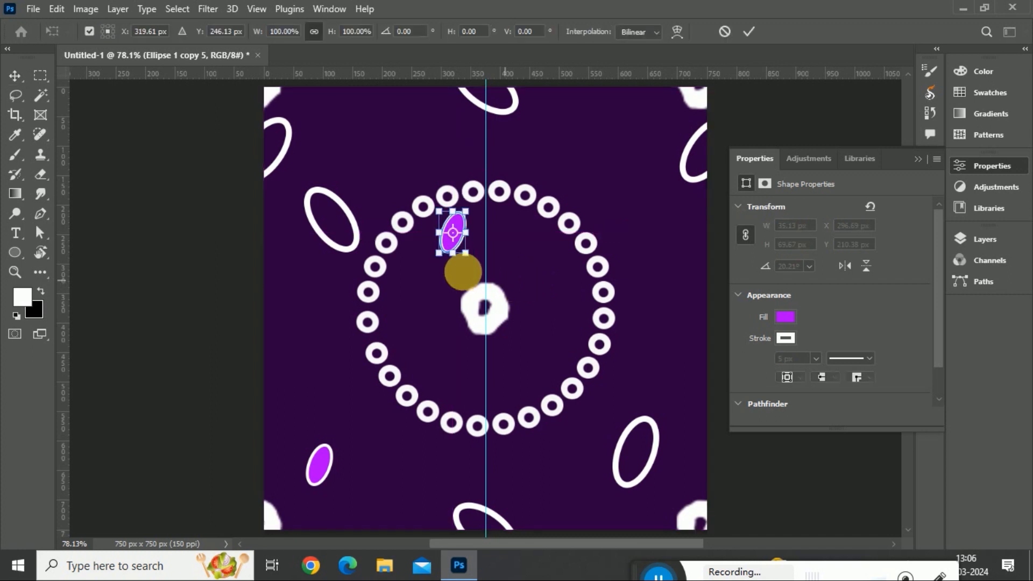
pyautogui.moveTo(456, 222); pyautogui.dragTo(493, 236)
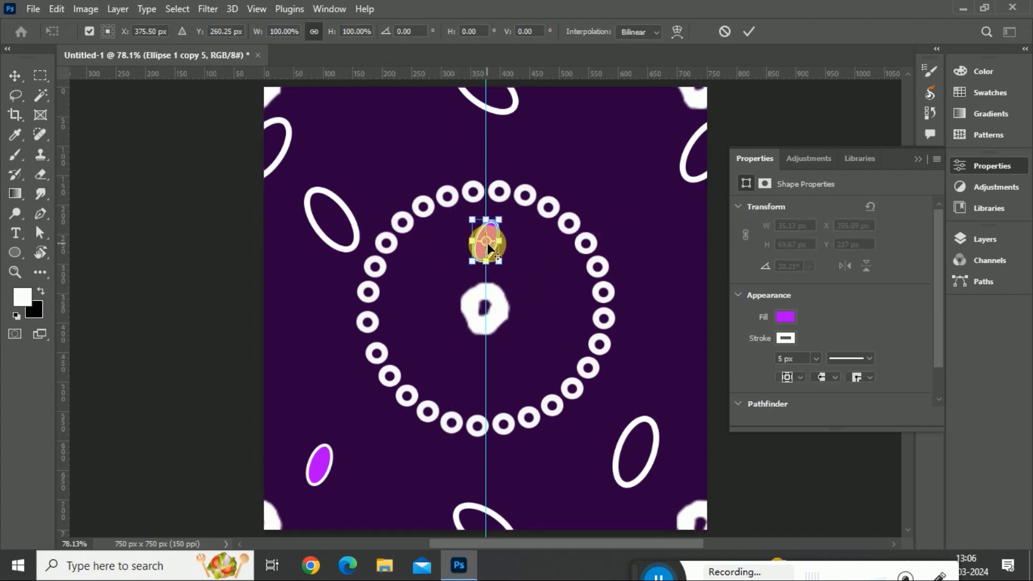
pyautogui.press('Return')
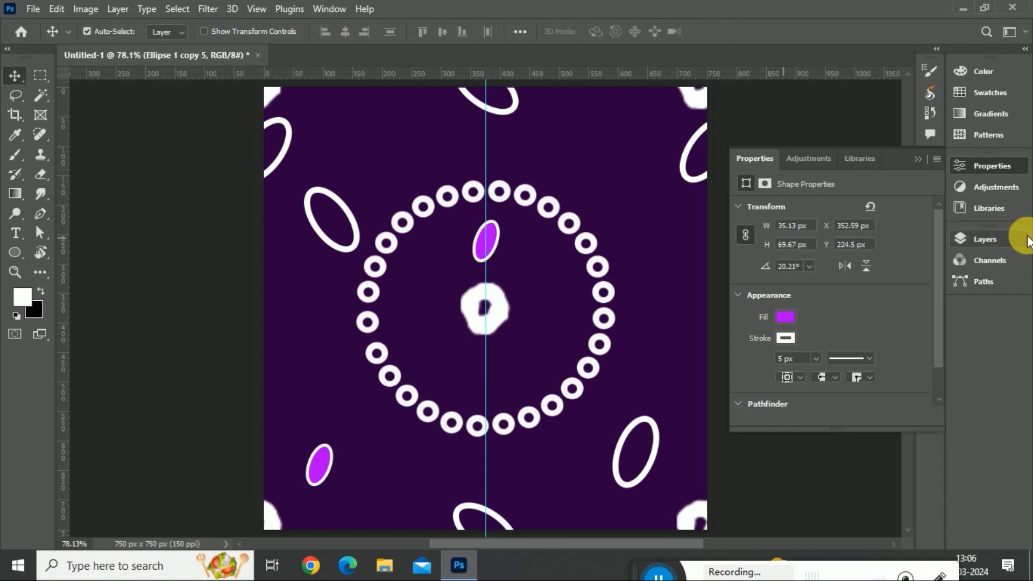
pyautogui.click(972, 239)
pyautogui.moveTo(847, 395); pyautogui.dragTo(853, 317)
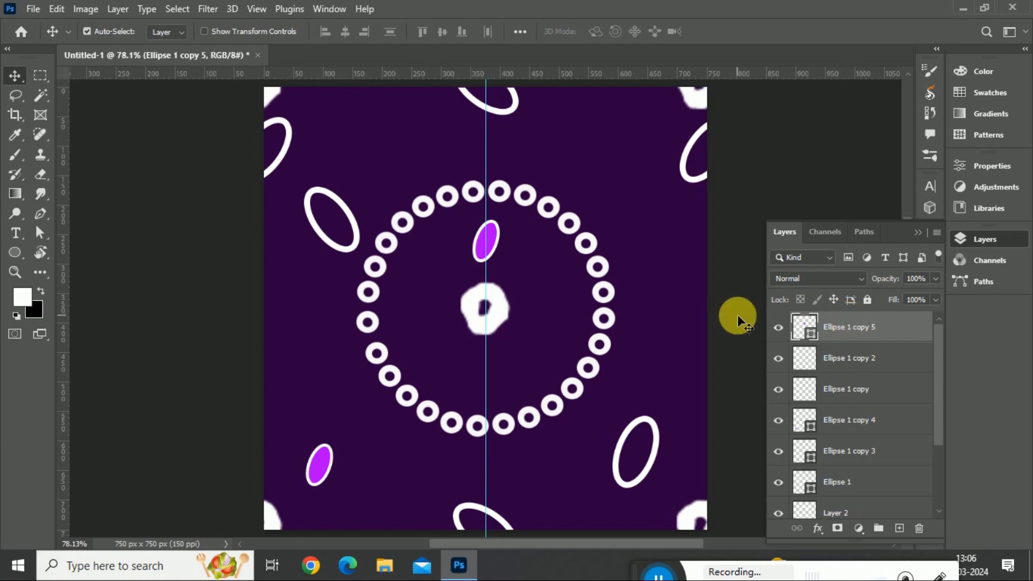
# Step: Duplicate the inner ellipse and rotate the copy about 27.88° around the centre of the central ring
pyautogui.hotkey('ctrl', 'j')
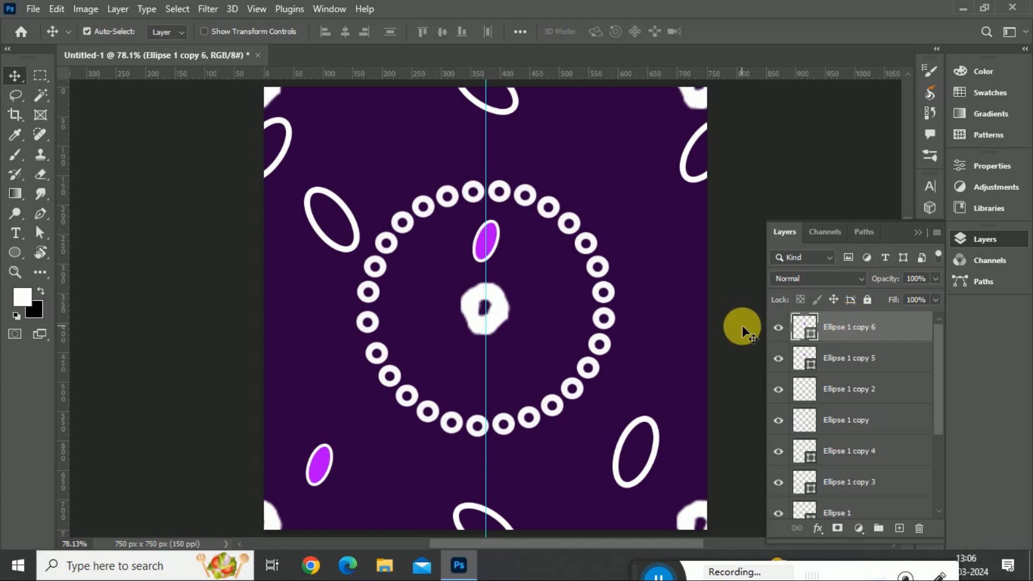
pyautogui.hotkey('ctrl', 't')
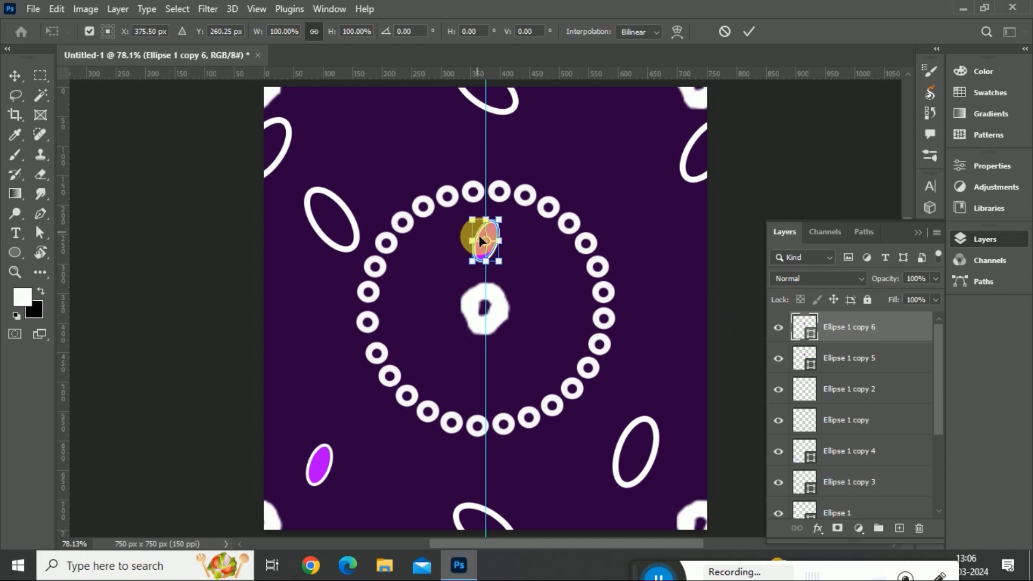
pyautogui.moveTo(485, 241); pyautogui.dragTo(484, 306)
pyautogui.moveTo(527, 220); pyautogui.dragTo(568, 245)
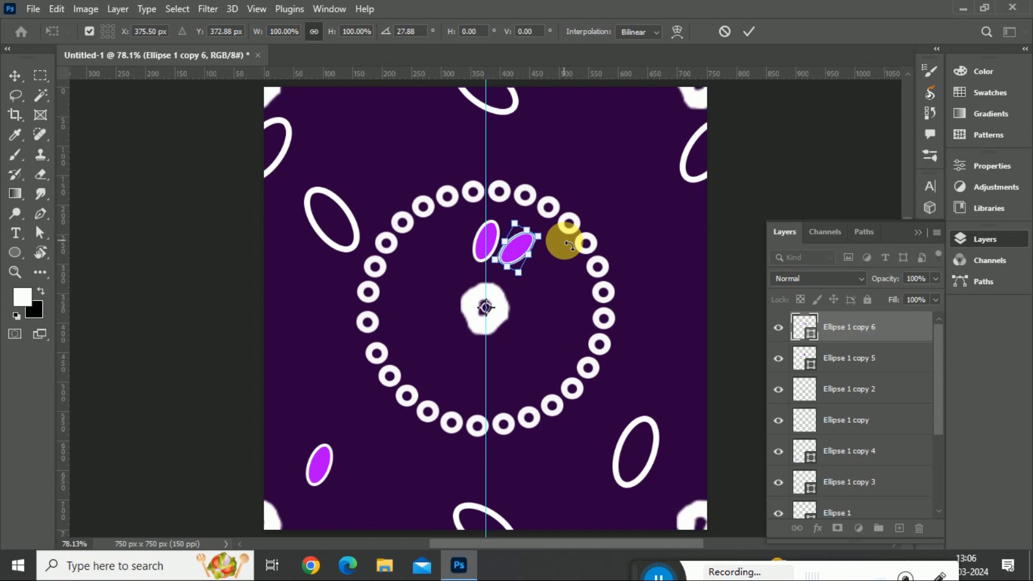
pyautogui.press('Return')
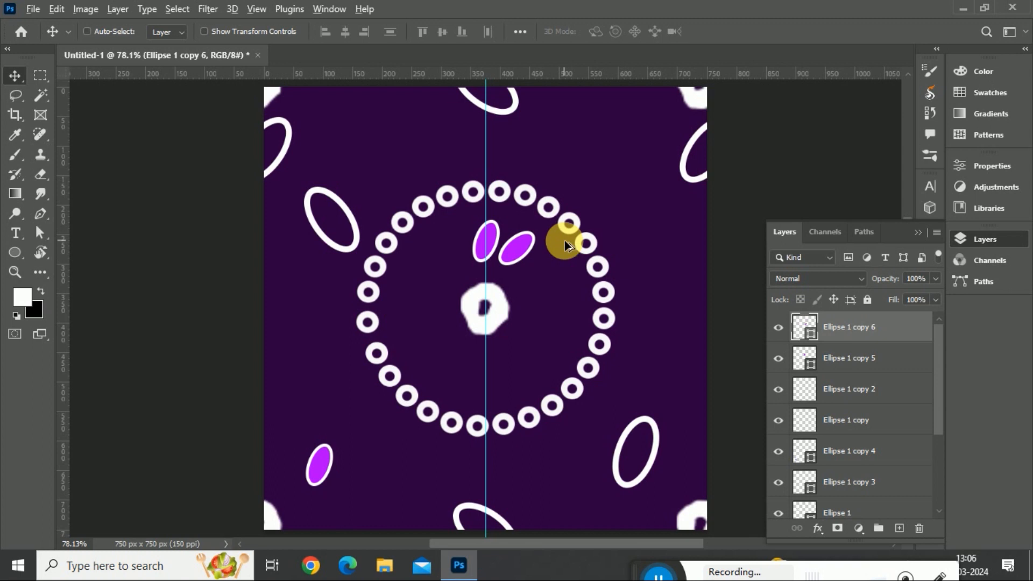
# Step: Repeat the rotated duplication eleven times to complete a full circle of purple ellipses around the central ring
pyautogui.hotkey('ctrl', 'shift', 'alt', 't')
pyautogui.hotkey('ctrl', 'shift', 'alt', 't')
pyautogui.hotkey('ctrl', 'shift', 'alt', 't')
pyautogui.hotkey('ctrl', 'shift', 'alt', 't')
pyautogui.hotkey('ctrl', 'shift', 'alt', 't')
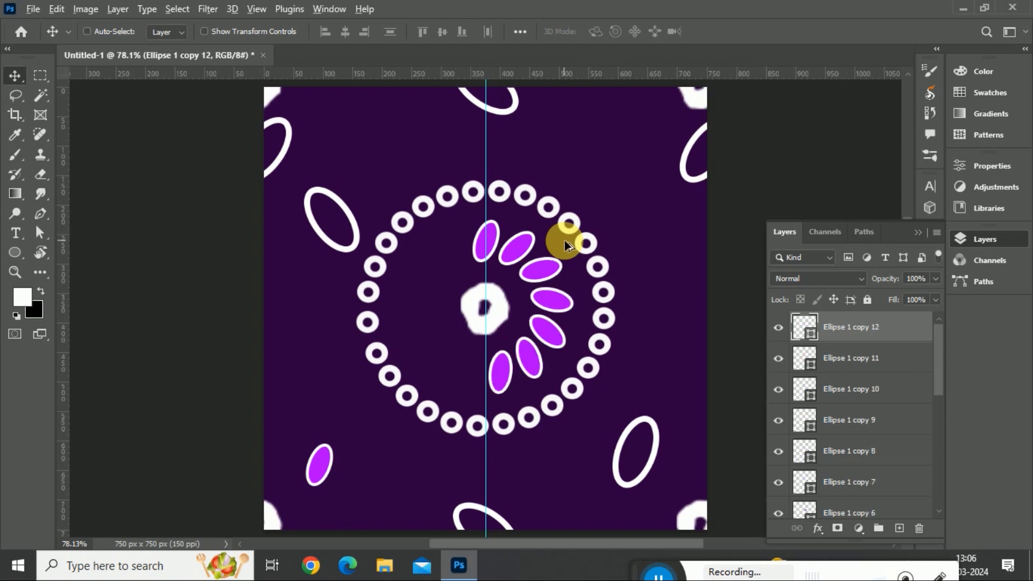
pyautogui.hotkey('ctrl', 'shift', 'alt', 't')
pyautogui.hotkey('ctrl', 'shift', 'alt', 't')
pyautogui.hotkey('ctrl', 'shift', 'alt', 't')
pyautogui.hotkey('ctrl', 'shift', 'alt', 't')
pyautogui.hotkey('ctrl', 'shift', 'alt', 't')
pyautogui.hotkey('ctrl', 'shift', 'alt', 't')
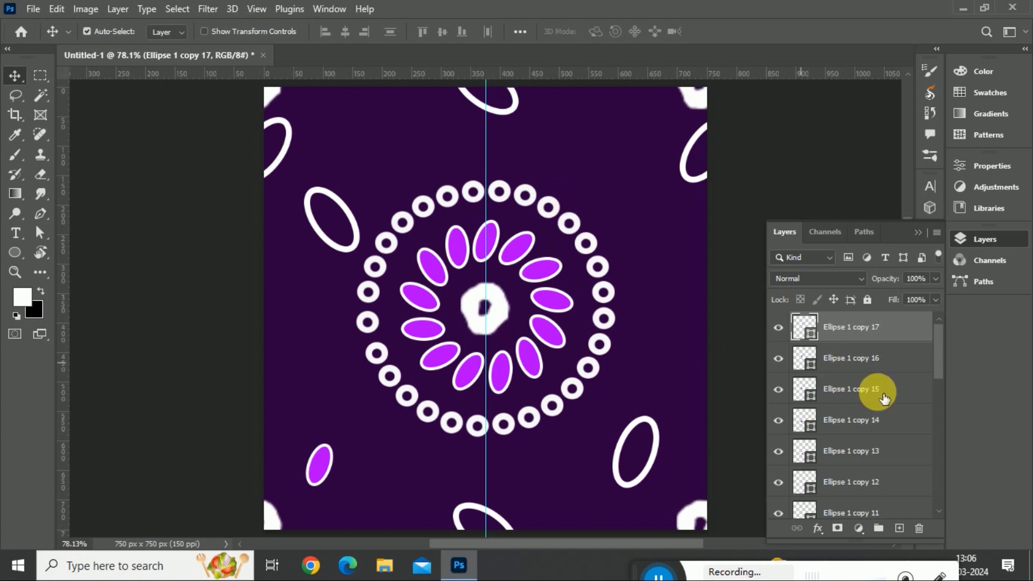
# Step: Place one copy of a purple ellipse over the upper-left outlined ellipse and another in the empty area right of the ring circle
pyautogui.scroll(-2, 897, 411)
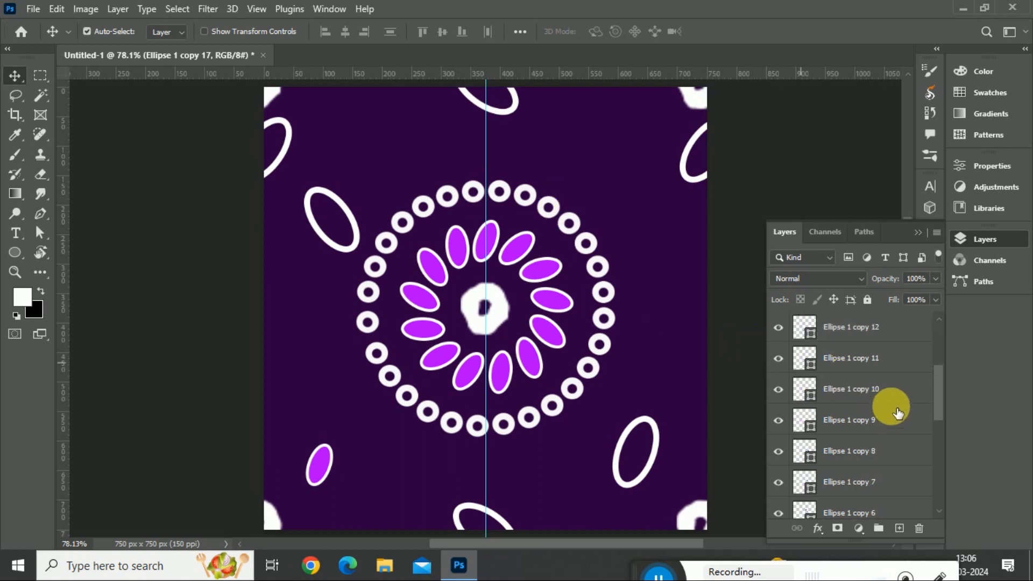
pyautogui.scroll(-2, 897, 412)
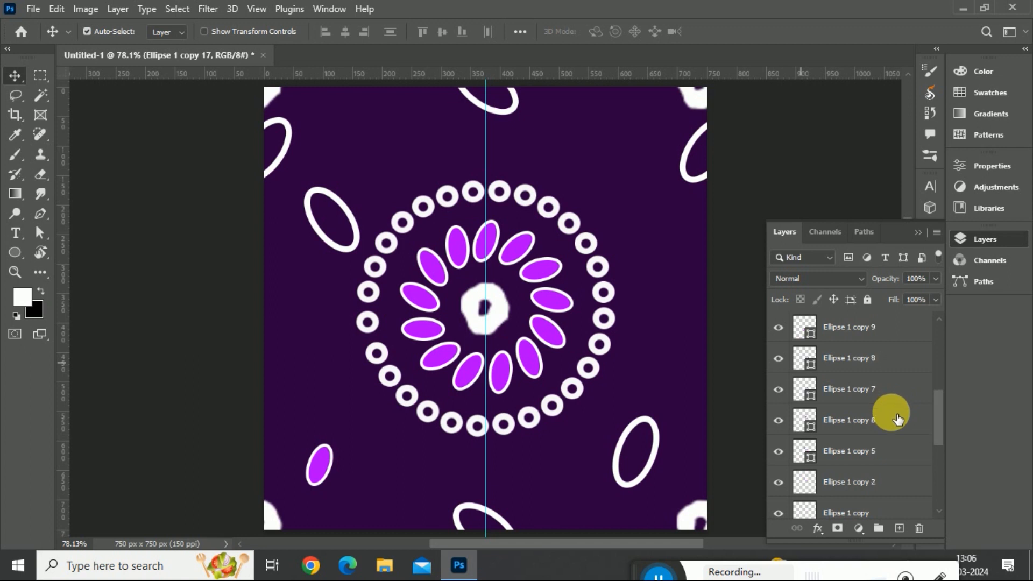
pyautogui.scroll(4, 888, 464)
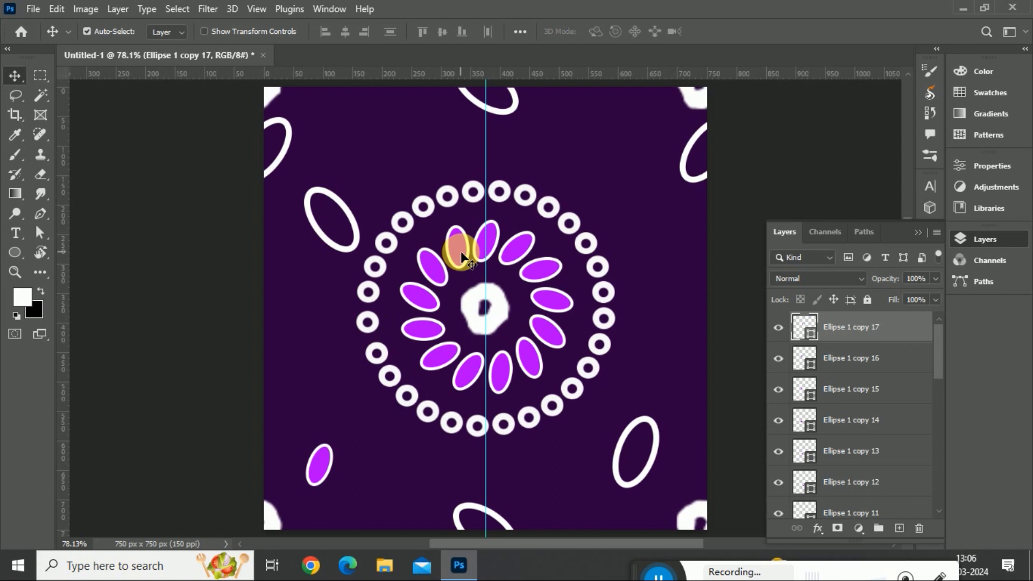
pyautogui.moveTo(461, 254); pyautogui.dragTo(654, 299)
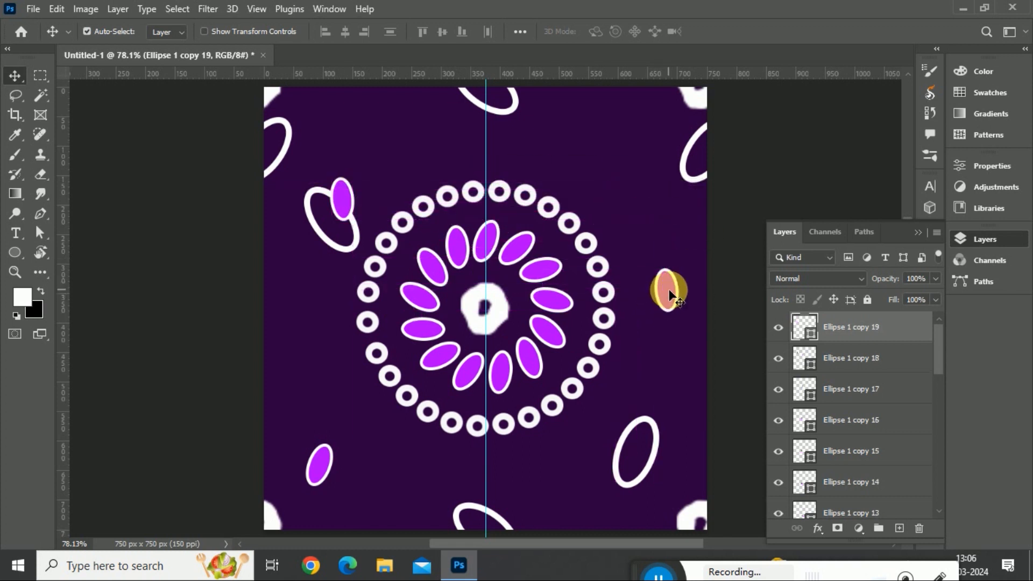
pyautogui.hotkey('ctrl', '-')
pyautogui.hotkey('ctrl', '-')
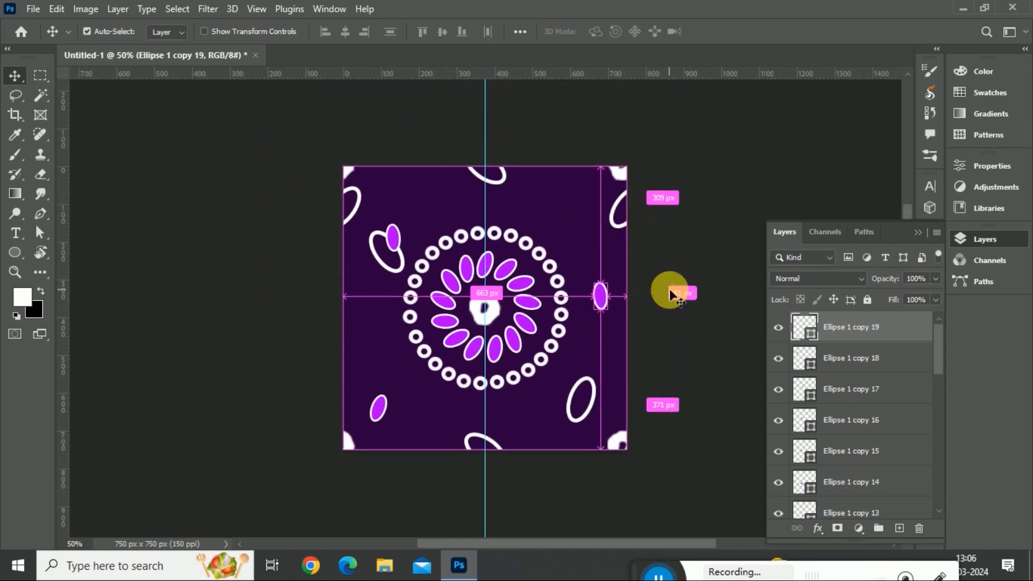
pyautogui.hotkey('ctrl', '0')
# Step: Select all layers from Layer 1 up to Ellipse 1 copy 19, duplicate them and merge the duplicates into one layer
pyautogui.scroll(-10, 922, 414)
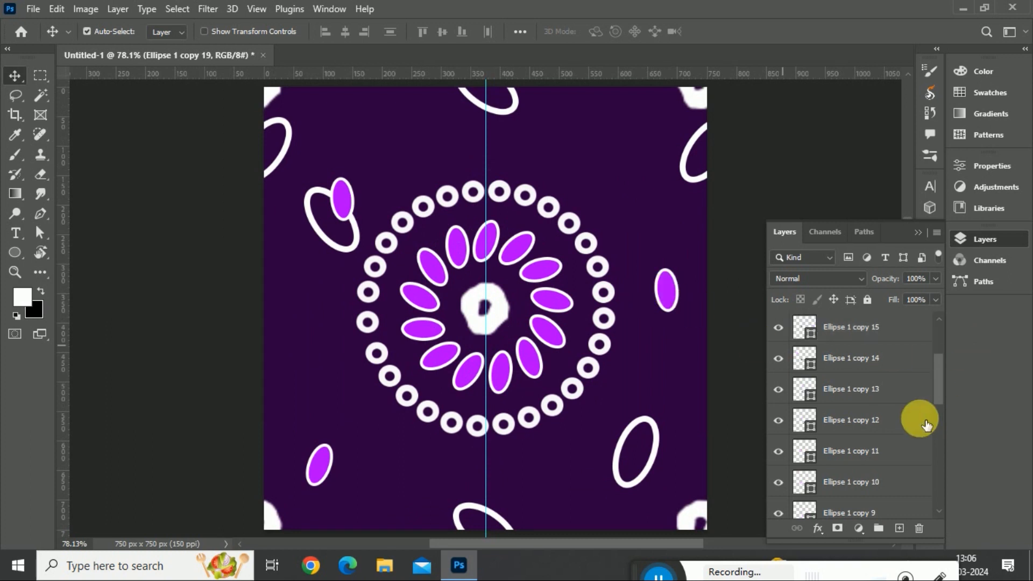
pyautogui.click(853, 480)
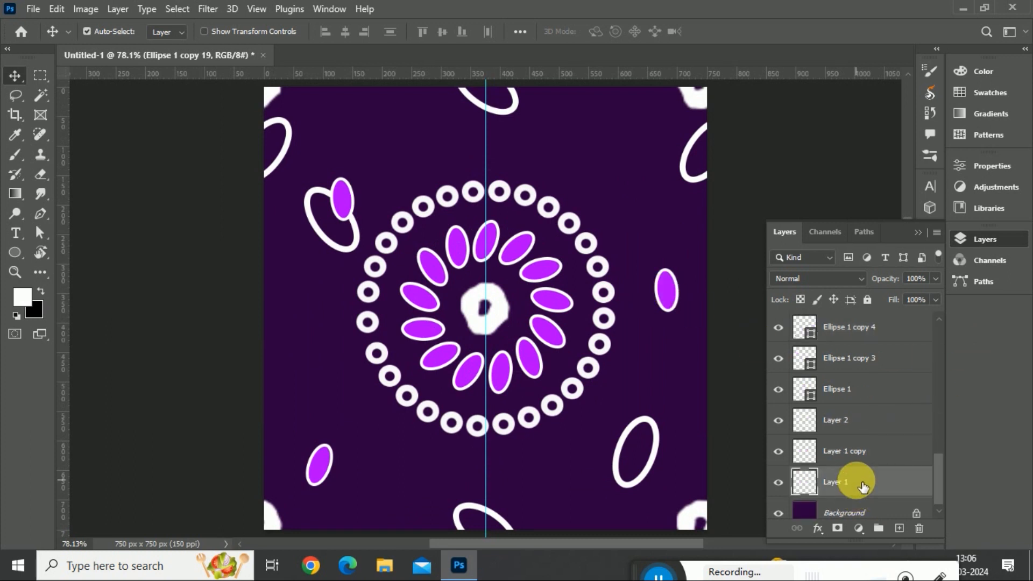
pyautogui.scroll(5, 853, 449)
pyautogui.scroll(2, 852, 362)
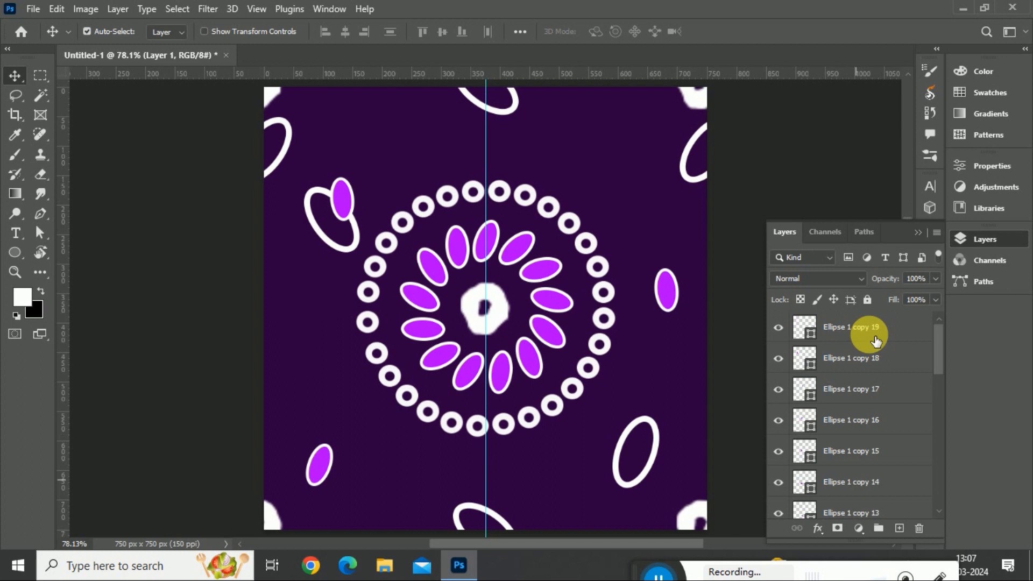
pyautogui.keyDown('shift'); pyautogui.click(875, 340); pyautogui.keyUp('shift')
pyautogui.hotkey('ctrl', 'j')
pyautogui.hotkey('ctrl', 'e')
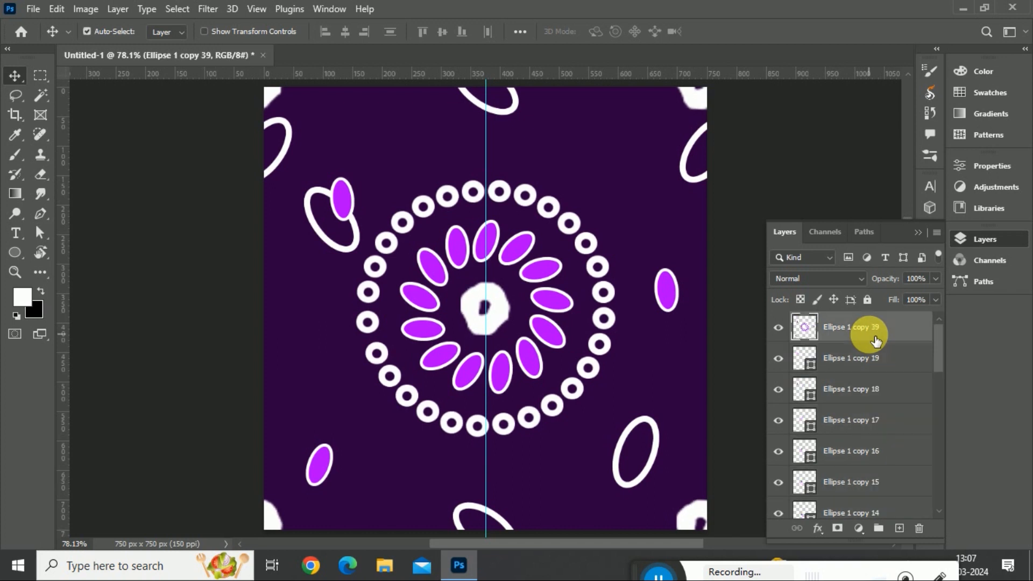
# Step: Try flipping the merged layer horizontally and vertically over the original artwork, and undo the transform
pyautogui.hotkey('ctrl', 't')
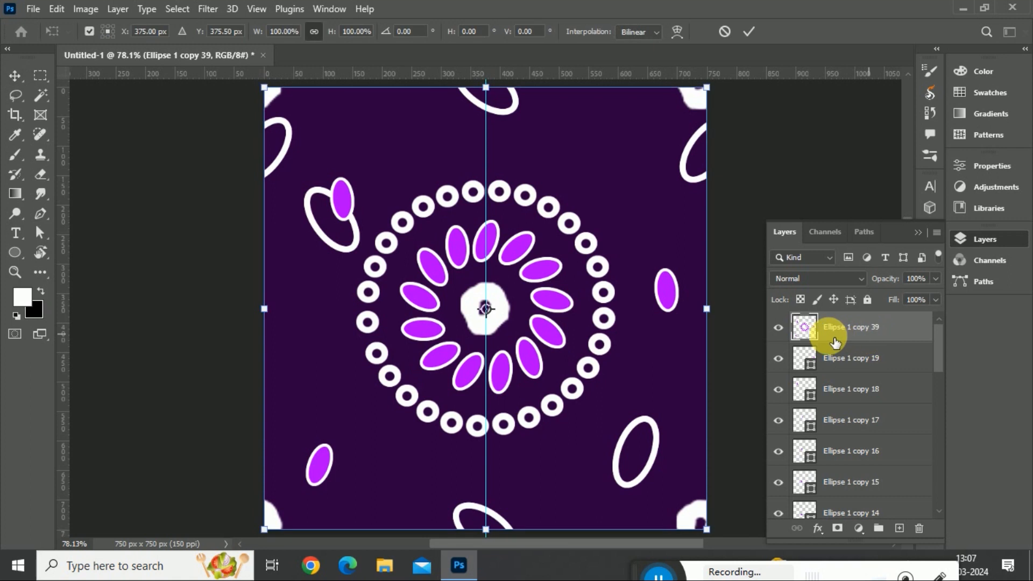
pyautogui.rightClick(579, 257)
pyautogui.click(637, 528)
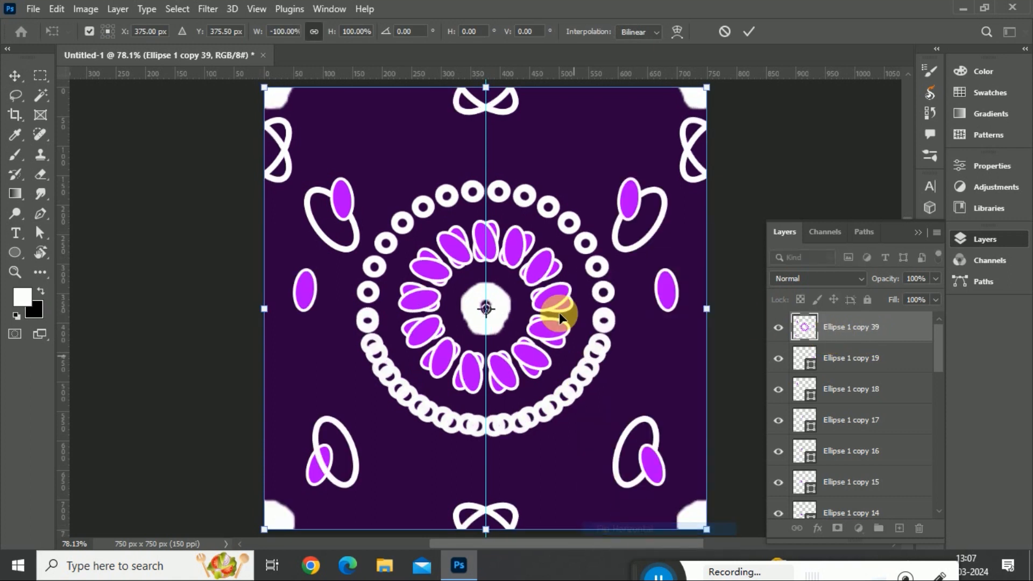
pyautogui.rightClick(529, 231)
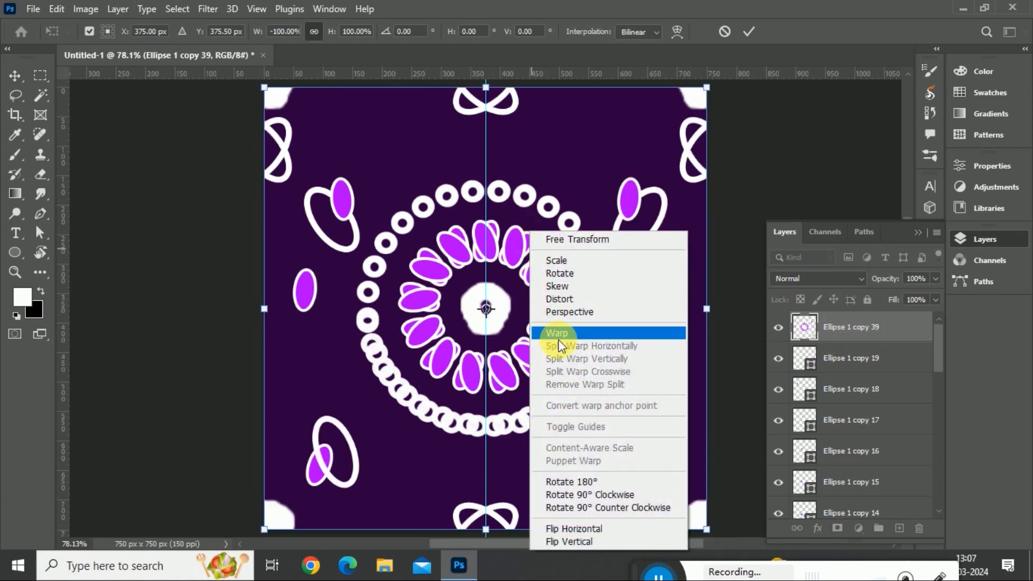
pyautogui.click(588, 540)
pyautogui.rightClick(547, 421)
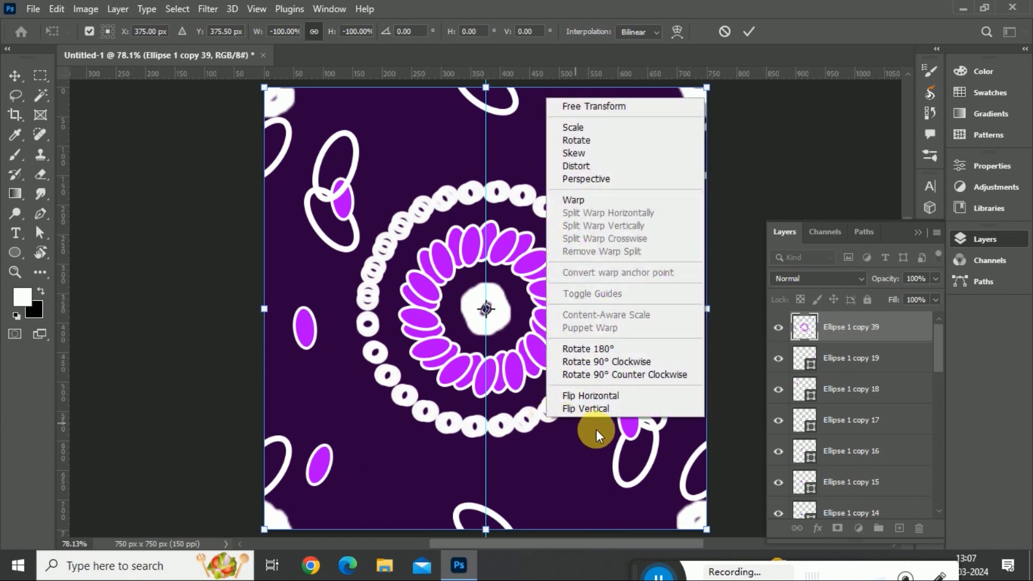
pyautogui.click(611, 406)
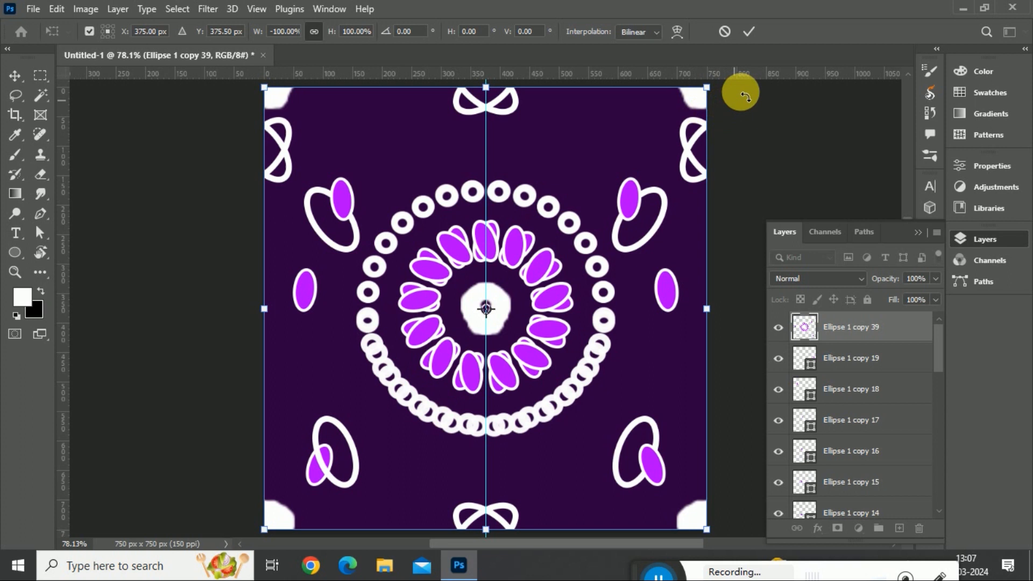
pyautogui.press('Return')
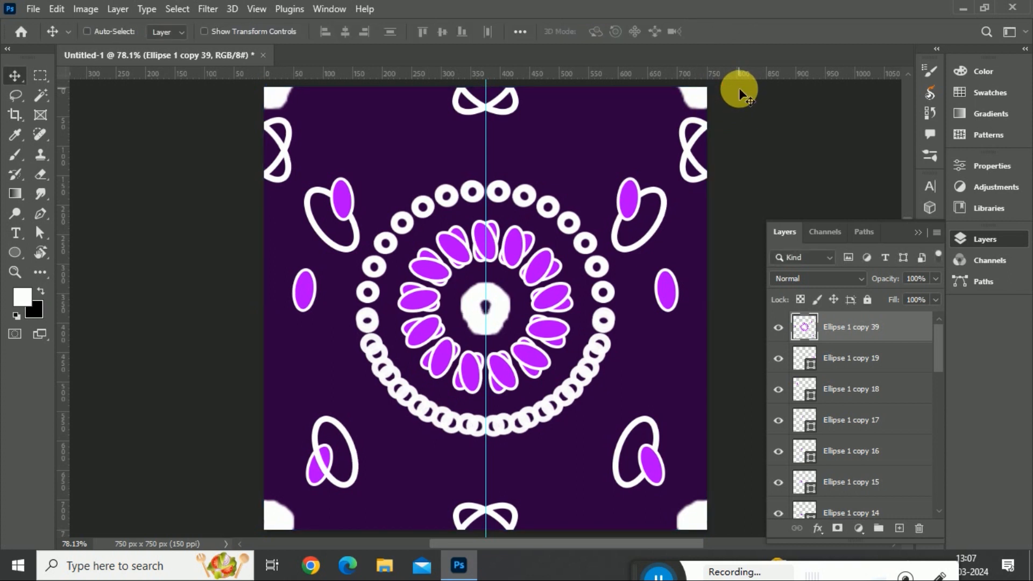
pyautogui.hotkey('ctrl', 'z')
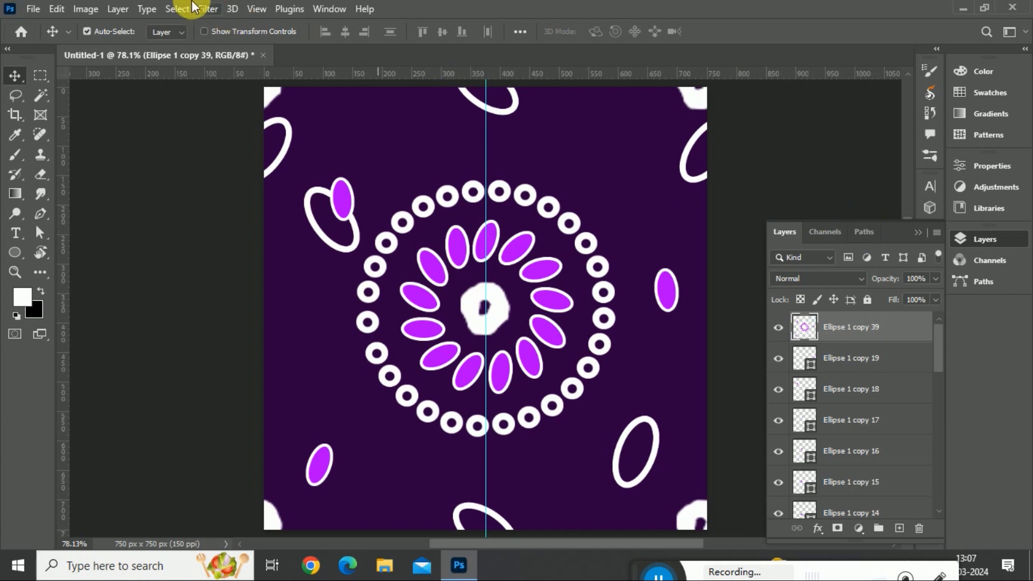
# Step: Apply the Offset filter to the merged layer with 375 px horizontal, 375 px vertical and Wrap Around
pyautogui.click(172, 8)
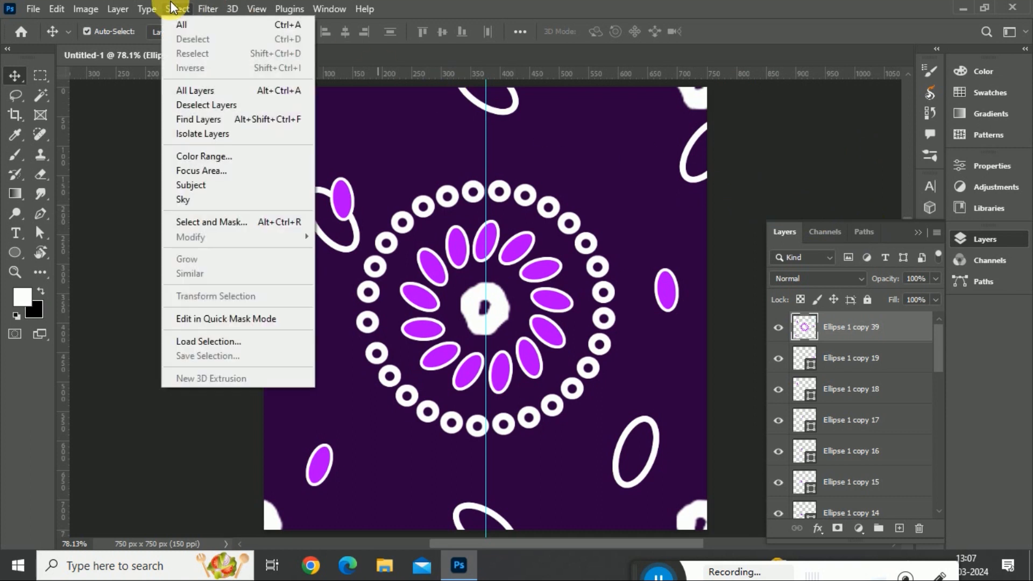
pyautogui.moveTo(210, 8)
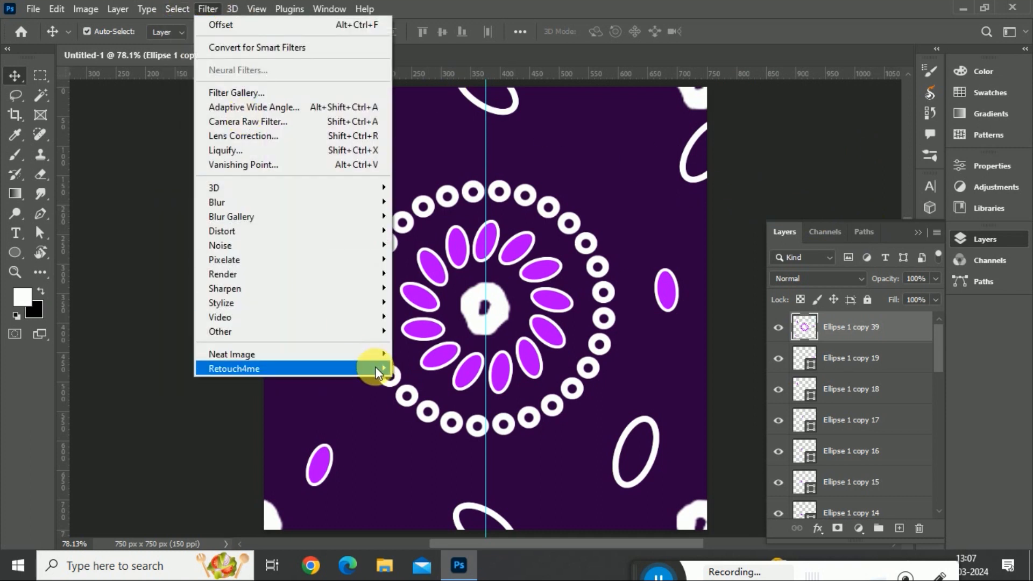
pyautogui.moveTo(372, 334)
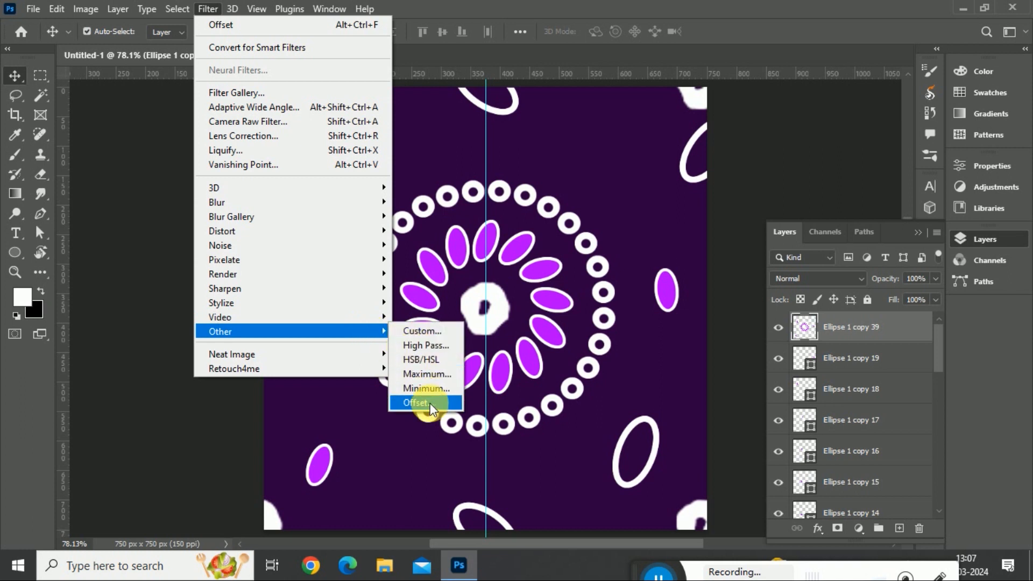
pyautogui.click(428, 403)
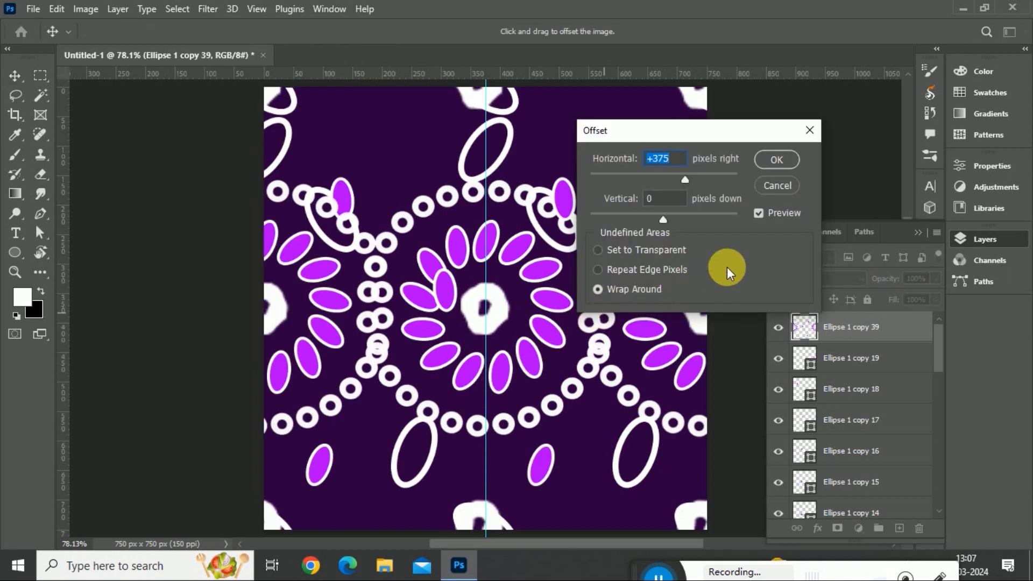
pyautogui.click(648, 199)
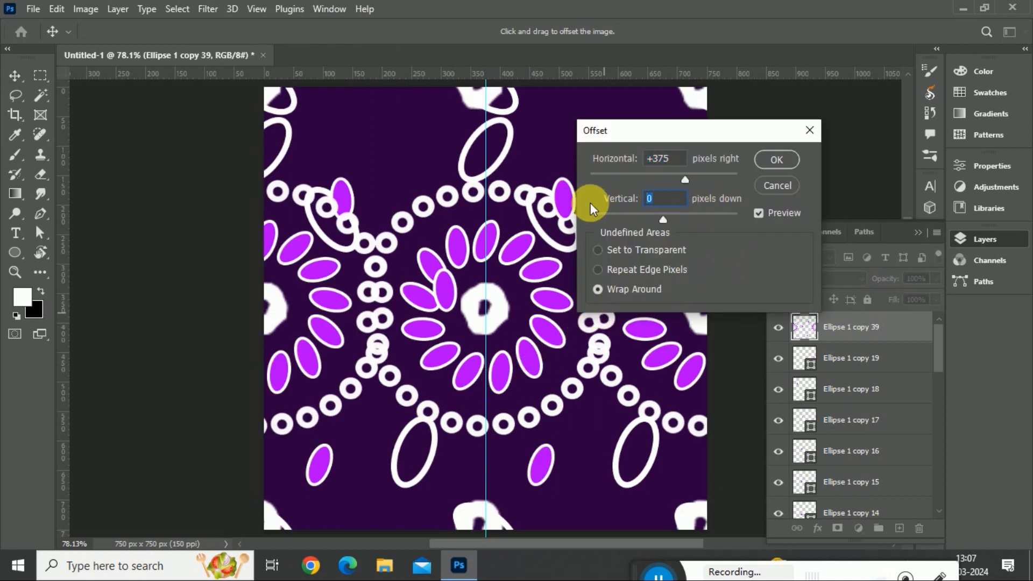
pyautogui.write('375')
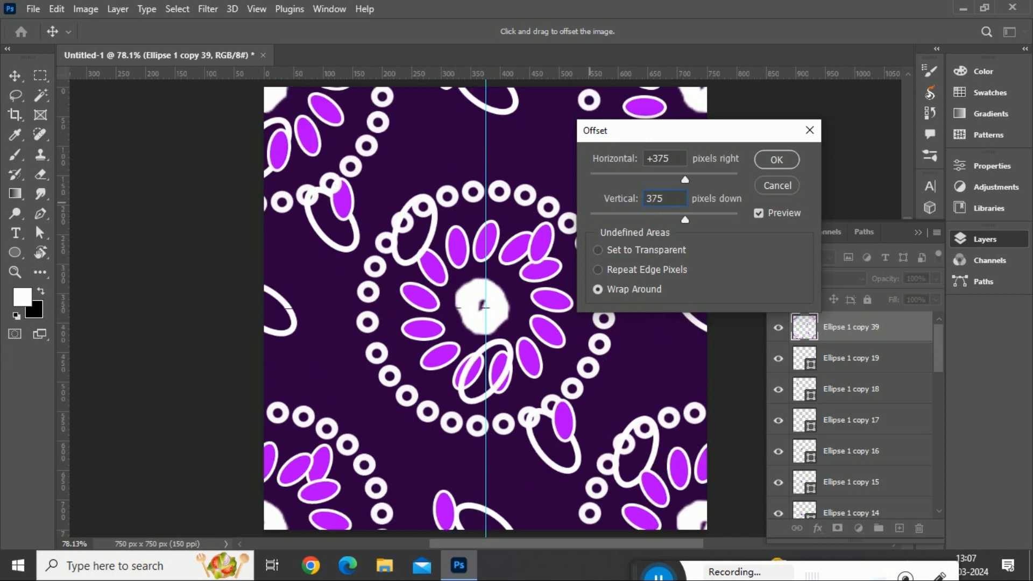
pyautogui.press('Return')
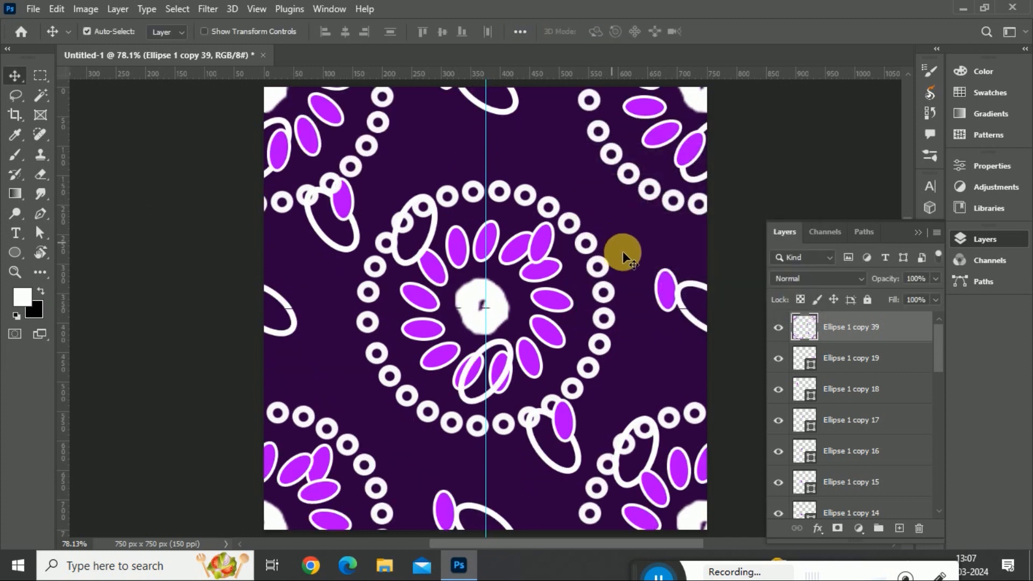
pyautogui.hotkey('ctrl', 't')
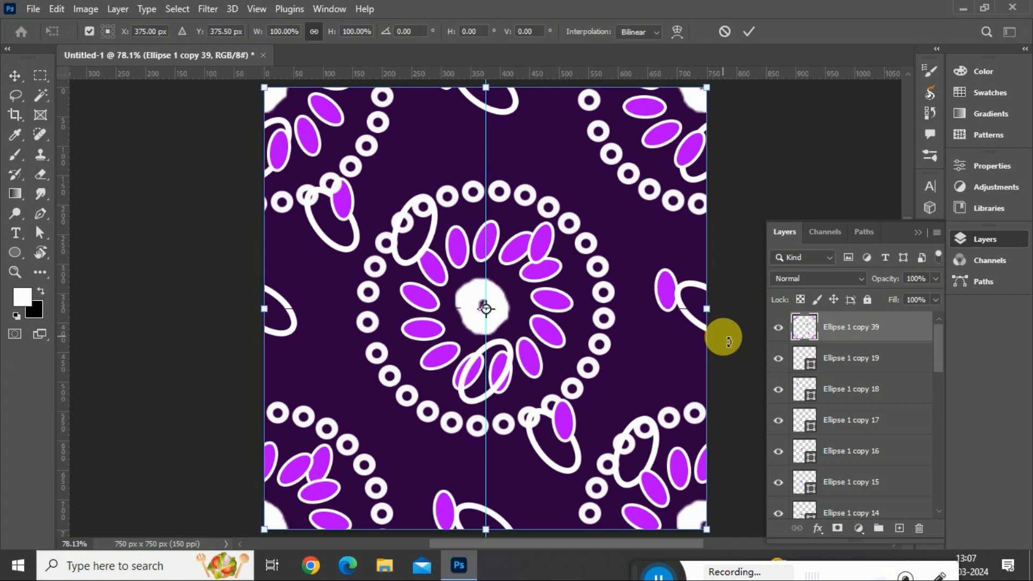
pyautogui.scroll(-1, 724, 338)
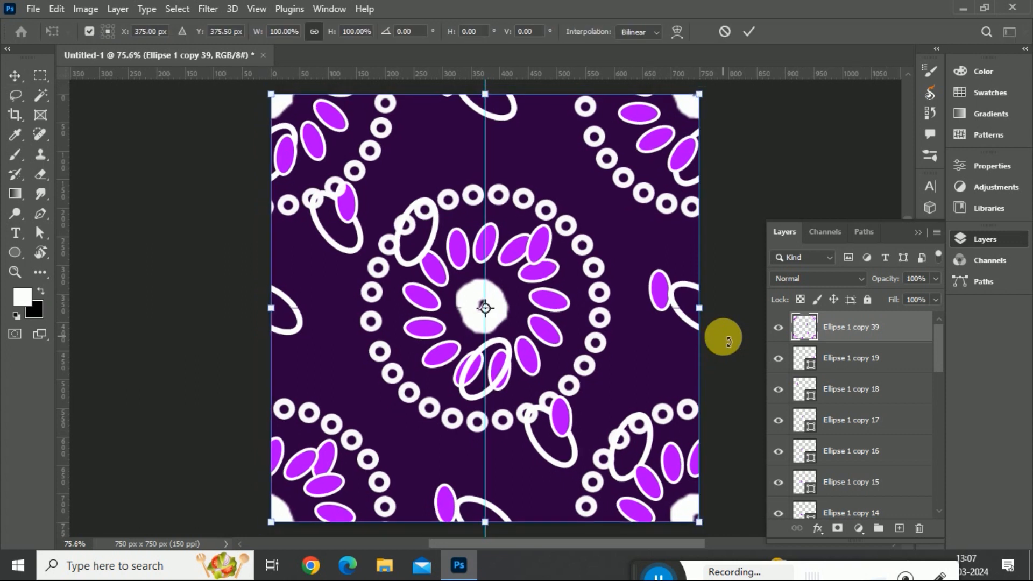
pyautogui.scroll(-1, 723, 338)
pyautogui.press('Return')
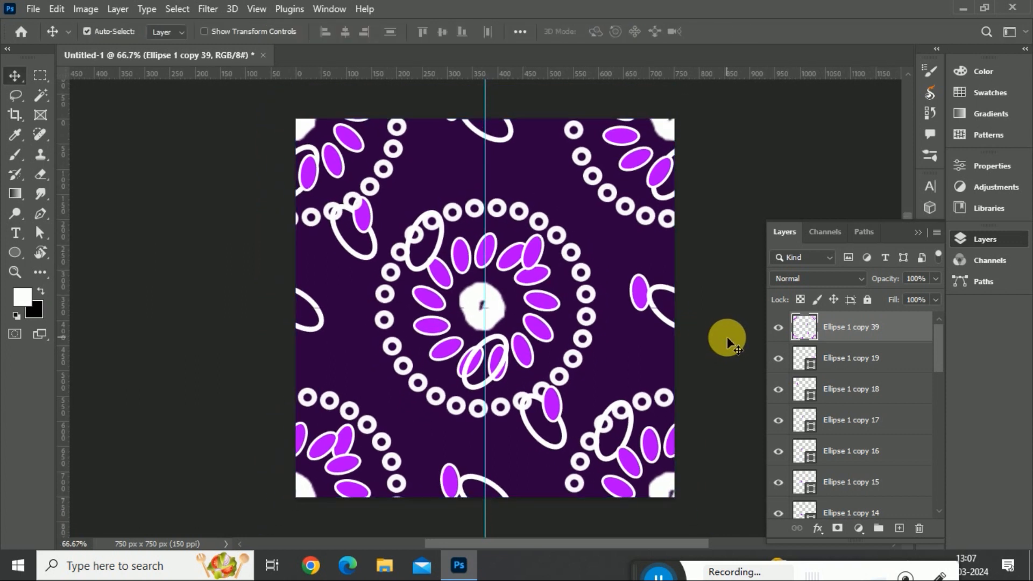
# Step: Move the merged layer directly above the Background layer and set its blending mode to Saturation
pyautogui.moveTo(892, 325); pyautogui.dragTo(866, 491)
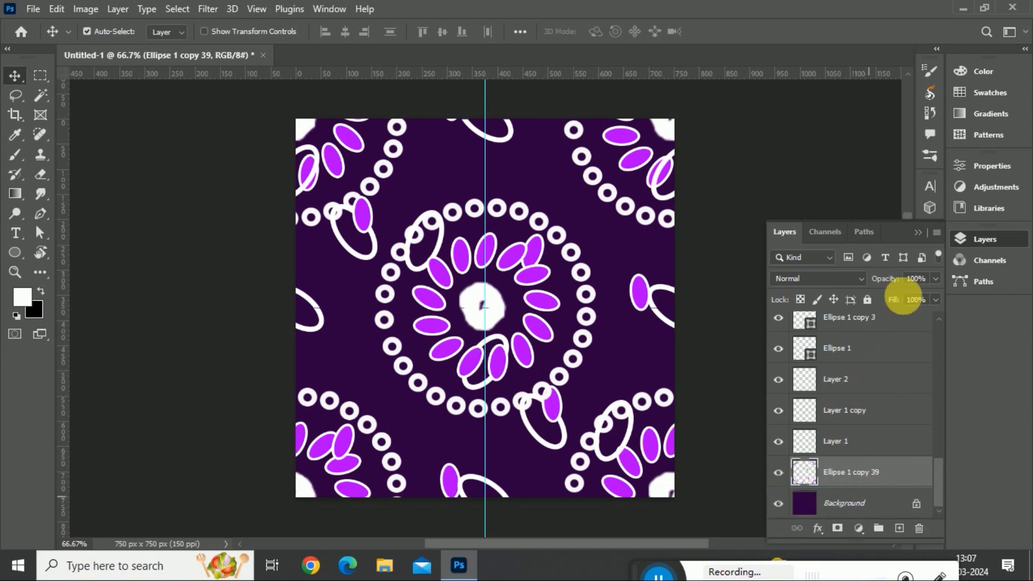
pyautogui.click(855, 277)
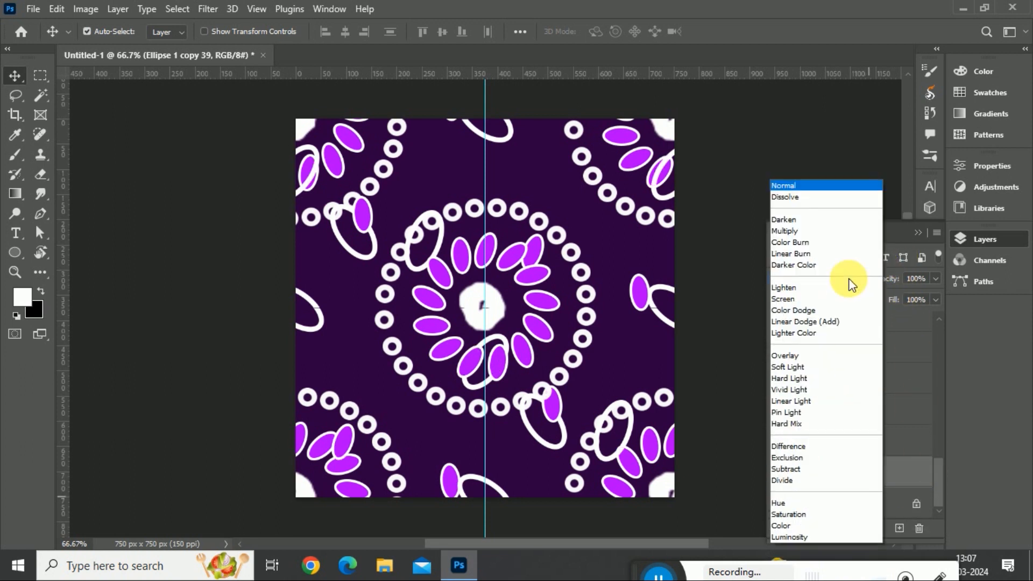
pyautogui.click(779, 514)
pyautogui.hotkey('ctrl', '-')
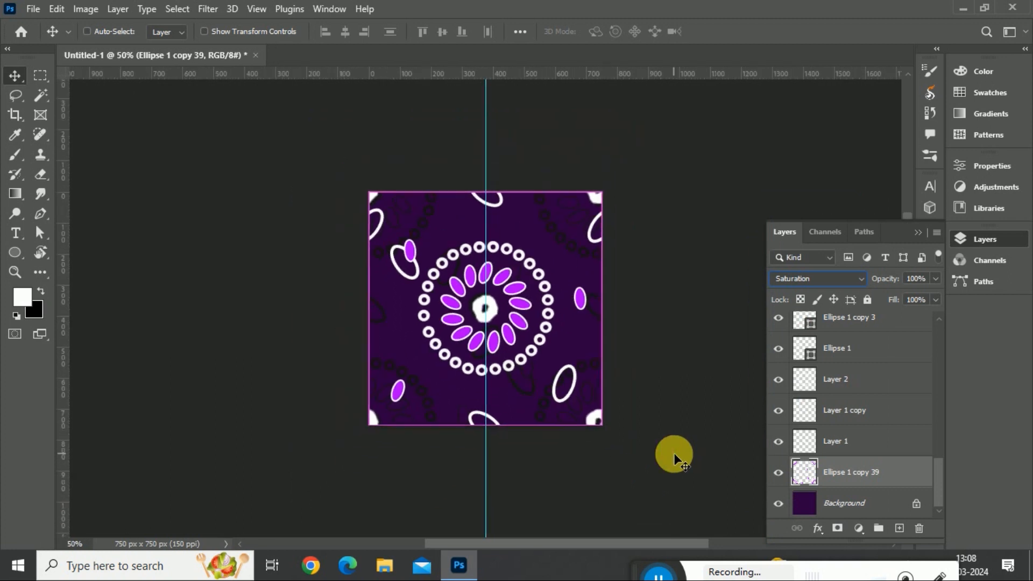
pyautogui.hotkey('ctrl', '0')
# Step: Set the merged layer's opacity to 80%
pyautogui.click(926, 280)
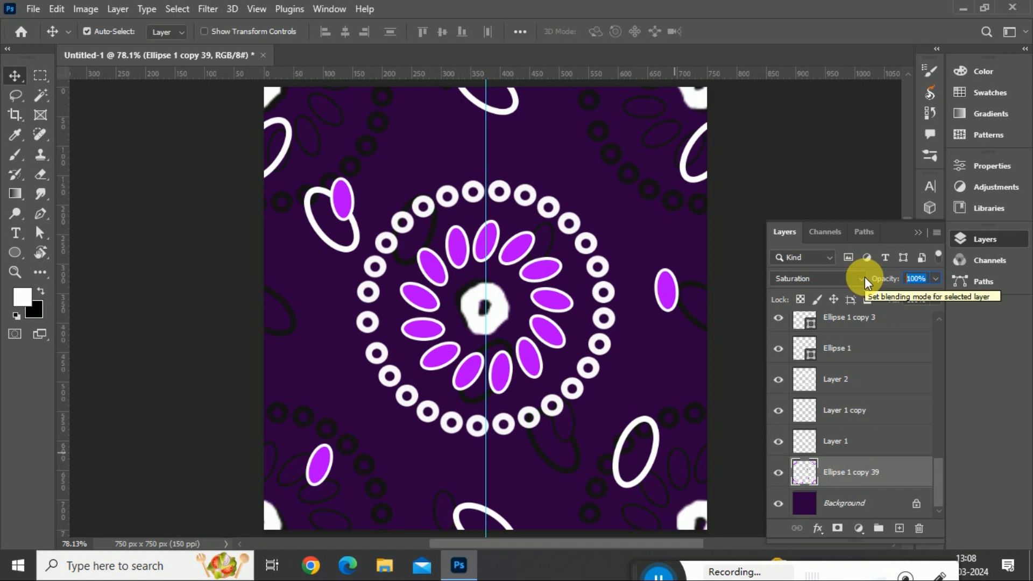
pyautogui.write('80')
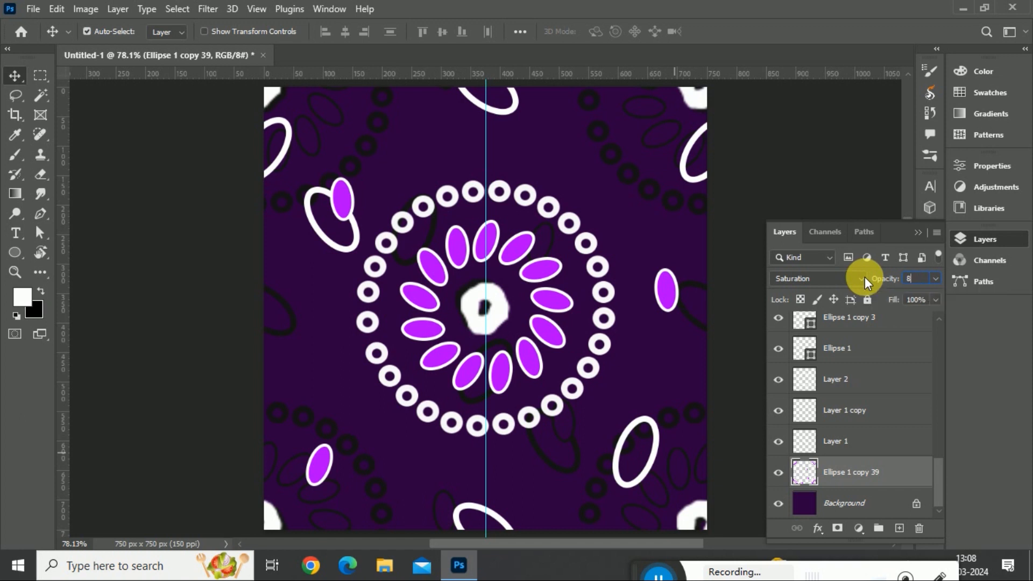
pyautogui.press('Return')
pyautogui.click(916, 232)
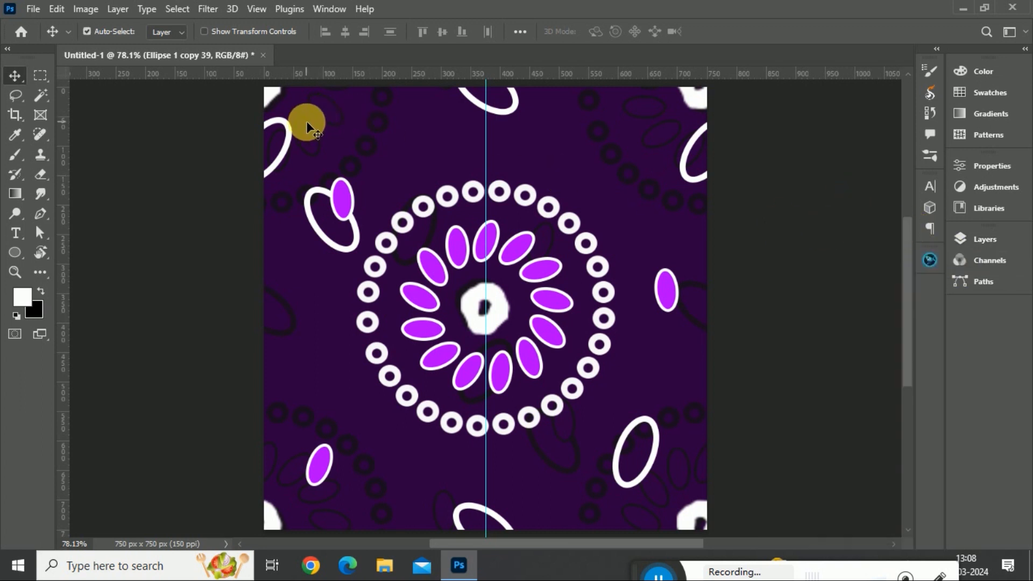
# Step: Define the artwork as a pattern named 2194
pyautogui.click(56, 9)
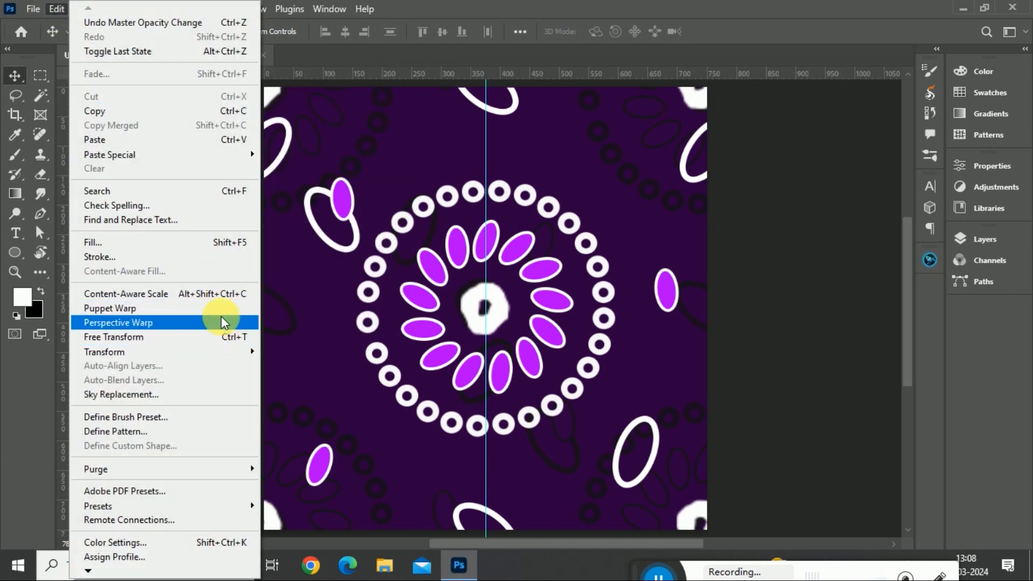
pyautogui.click(124, 430)
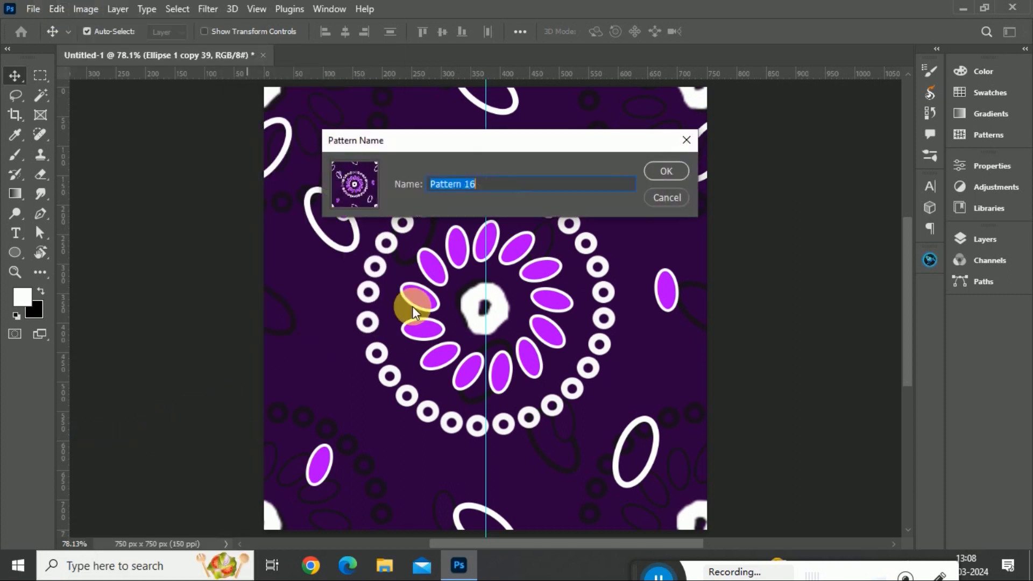
pyautogui.write('2194')
pyautogui.press('Return')
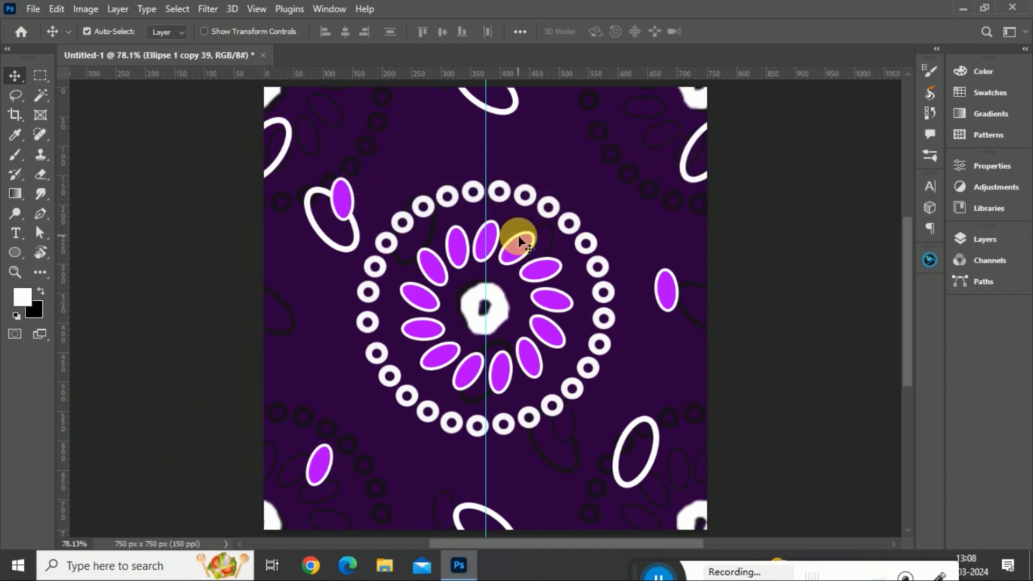
# Step: Create a new document from the recent custom 28 x 28 cm preset at 150 ppi
pyautogui.click(22, 33)
pyautogui.click(62, 108)
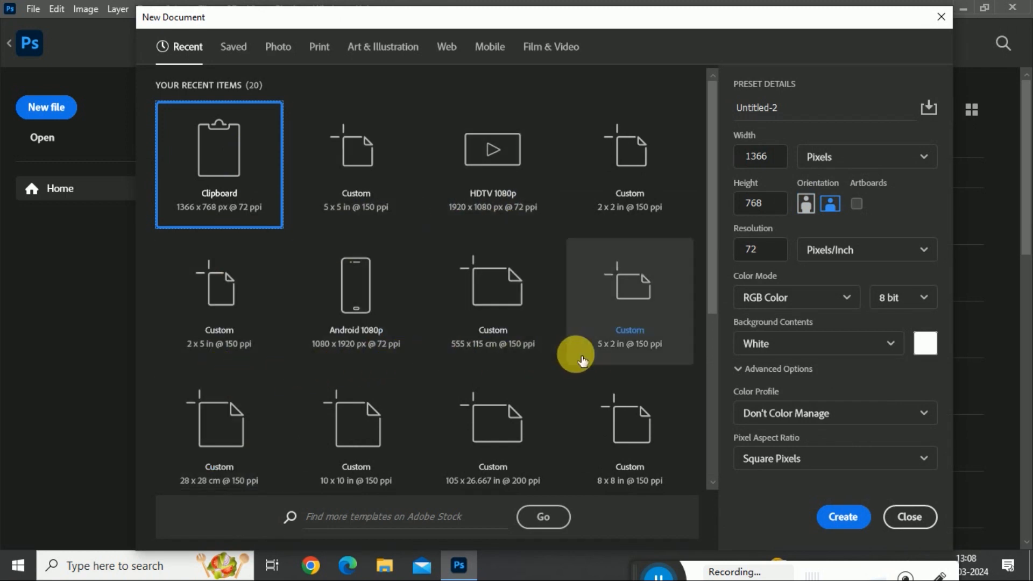
pyautogui.click(514, 344)
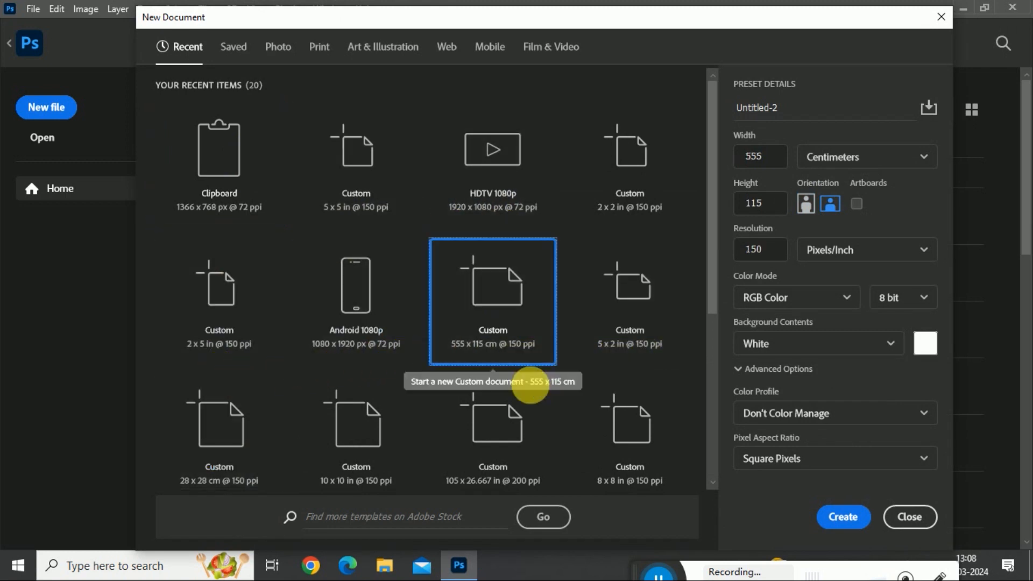
pyautogui.click(212, 466)
pyautogui.click(844, 516)
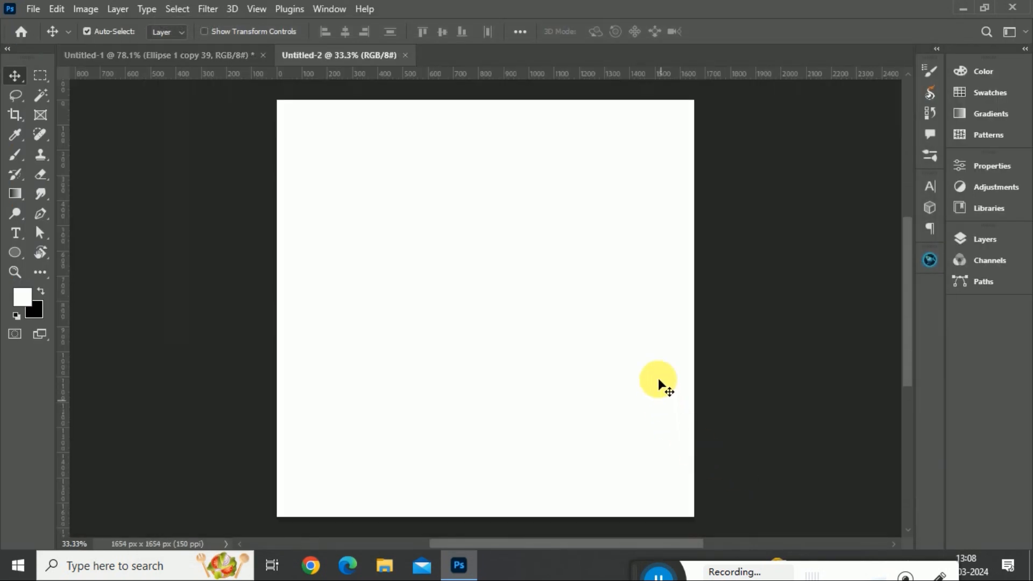
# Step: Add a Pattern fill layer to the new document using the new purple ring-circle pattern at 100% scale
pyautogui.click(987, 238)
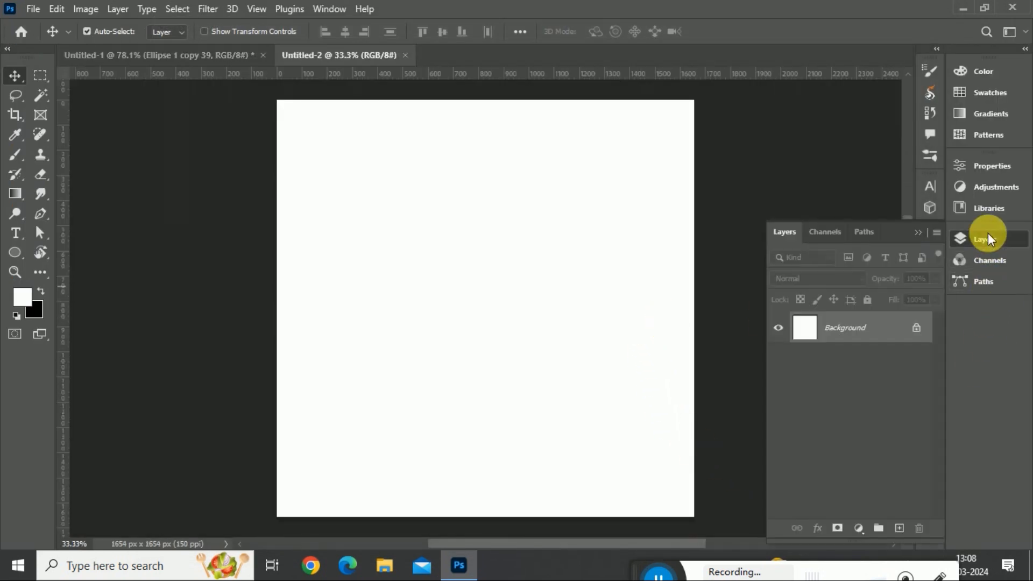
pyautogui.click(898, 528)
pyautogui.click(858, 528)
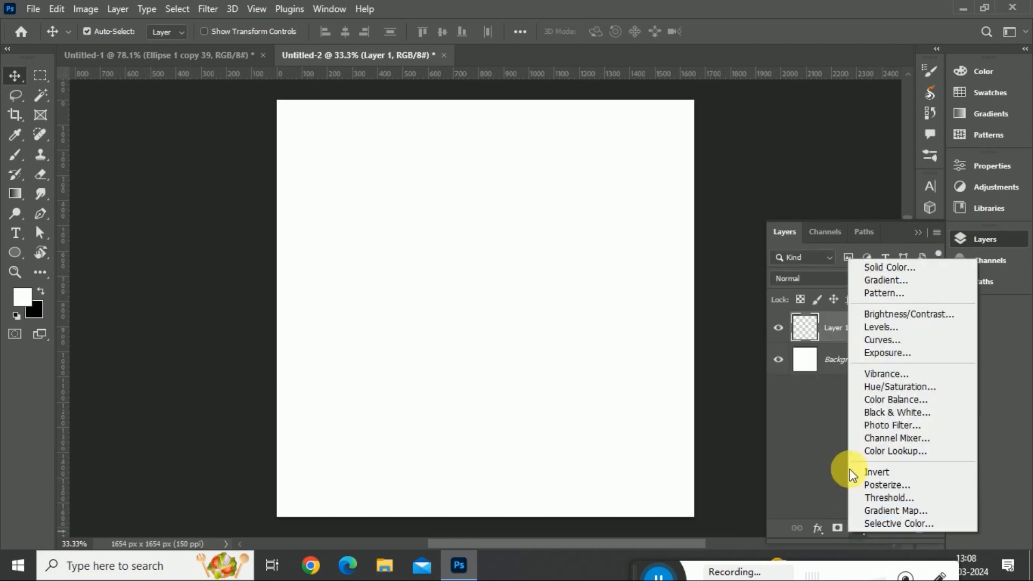
pyautogui.click(893, 295)
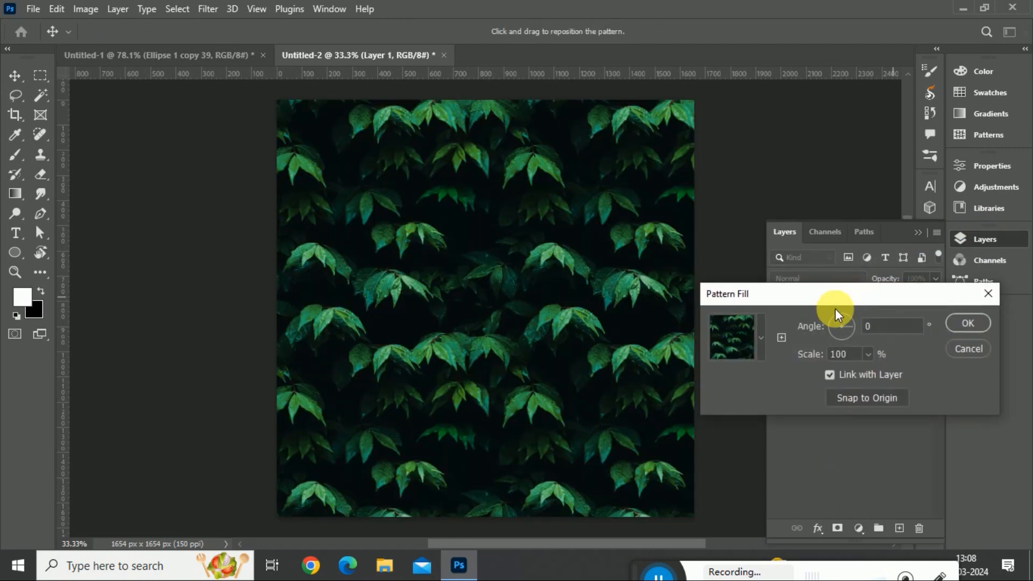
pyautogui.click(760, 348)
pyautogui.scroll(-10, 720, 457)
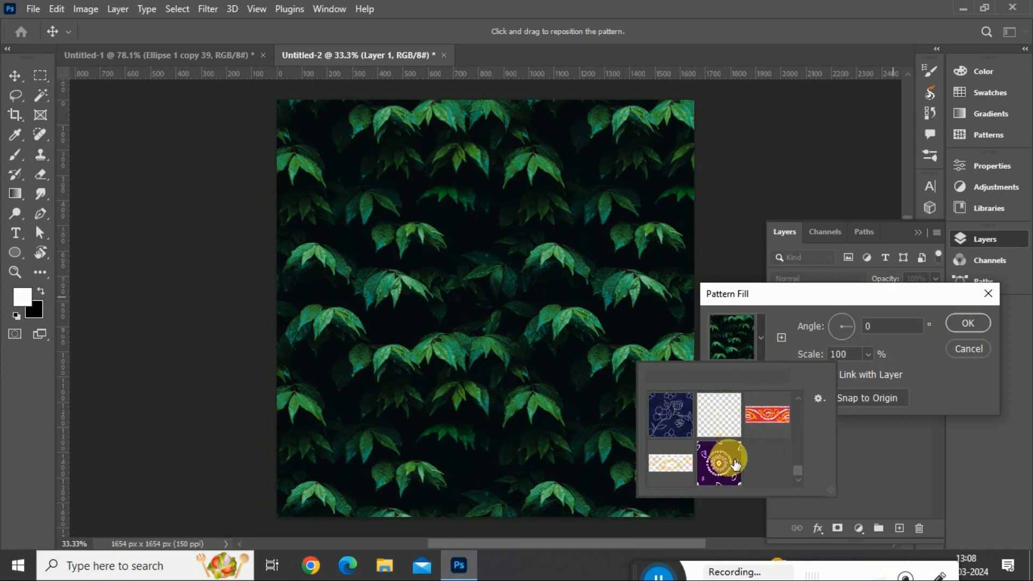
pyautogui.click(734, 464)
pyautogui.click(933, 347)
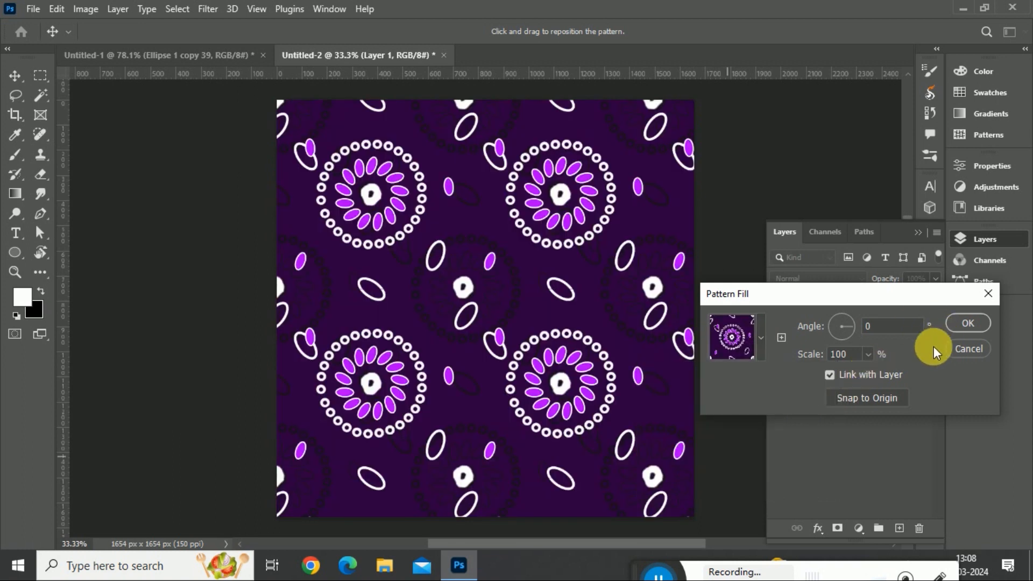
pyautogui.click(968, 323)
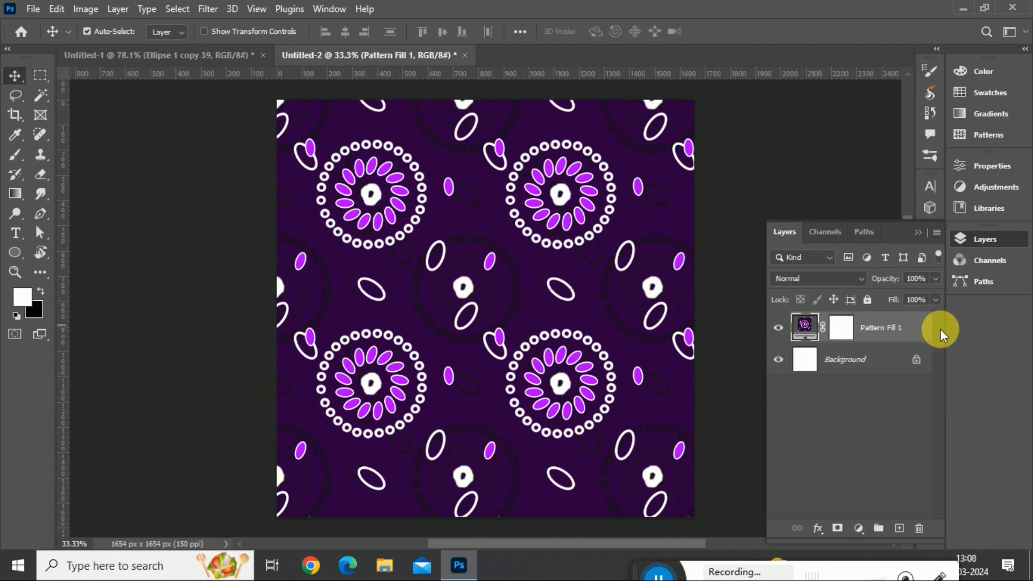
pyautogui.hotkey('ctrl', '-')
pyautogui.hotkey('ctrl', '-')
pyautogui.hotkey('ctrl', '+')
pyautogui.hotkey('ctrl', '+')
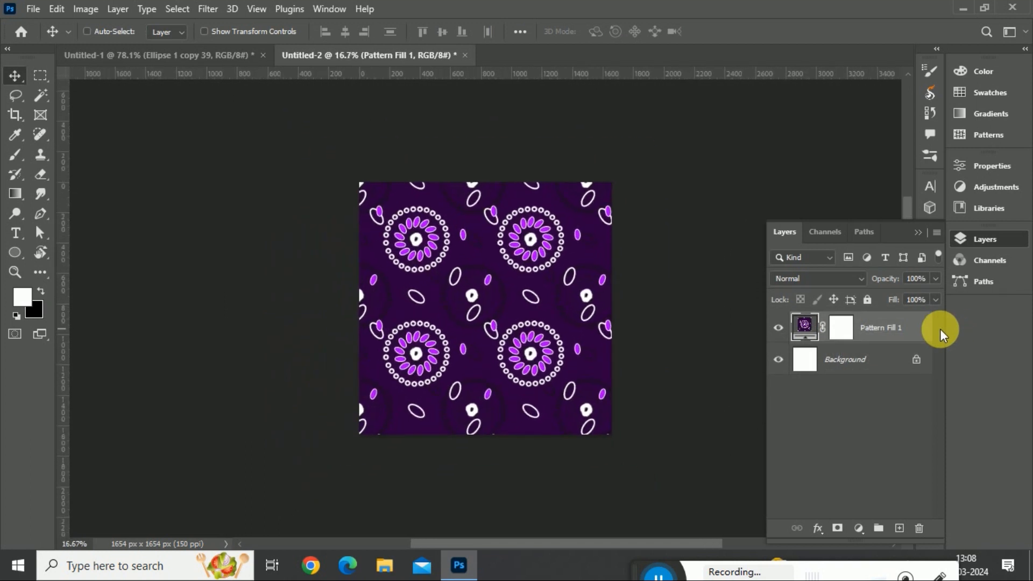